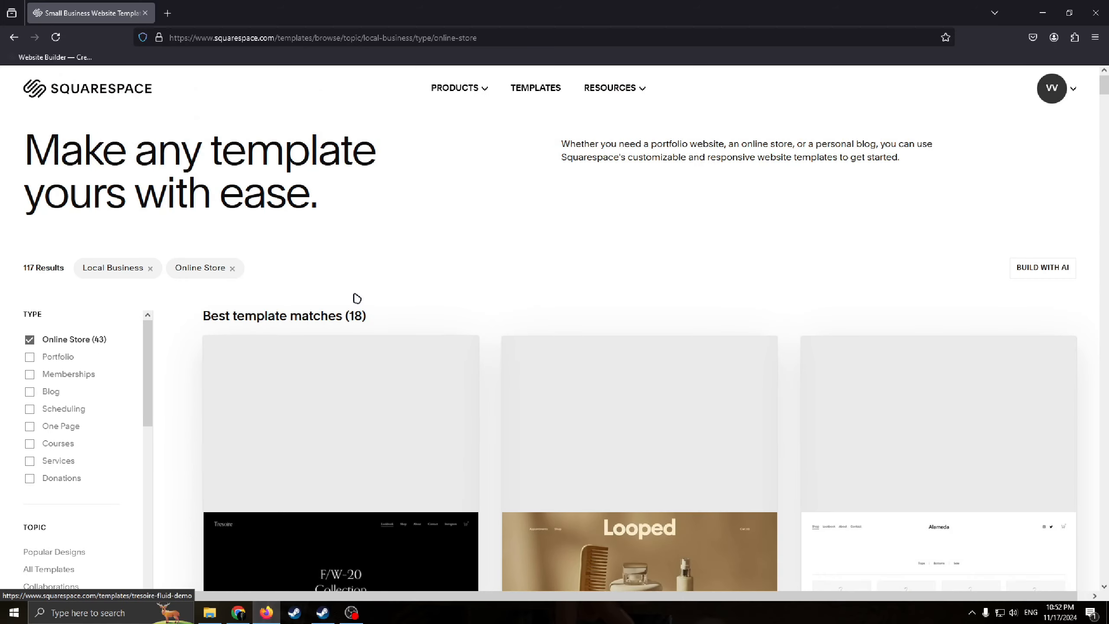
Examine the best template matches for a local business online store.
{"action": "scroll", "coordinate": [273, 293], "scroll_direction": "down", "scroll_amount": 4}
{"action": "scroll", "coordinate": [226, 231], "scroll_direction": "up", "scroll_amount": 4}
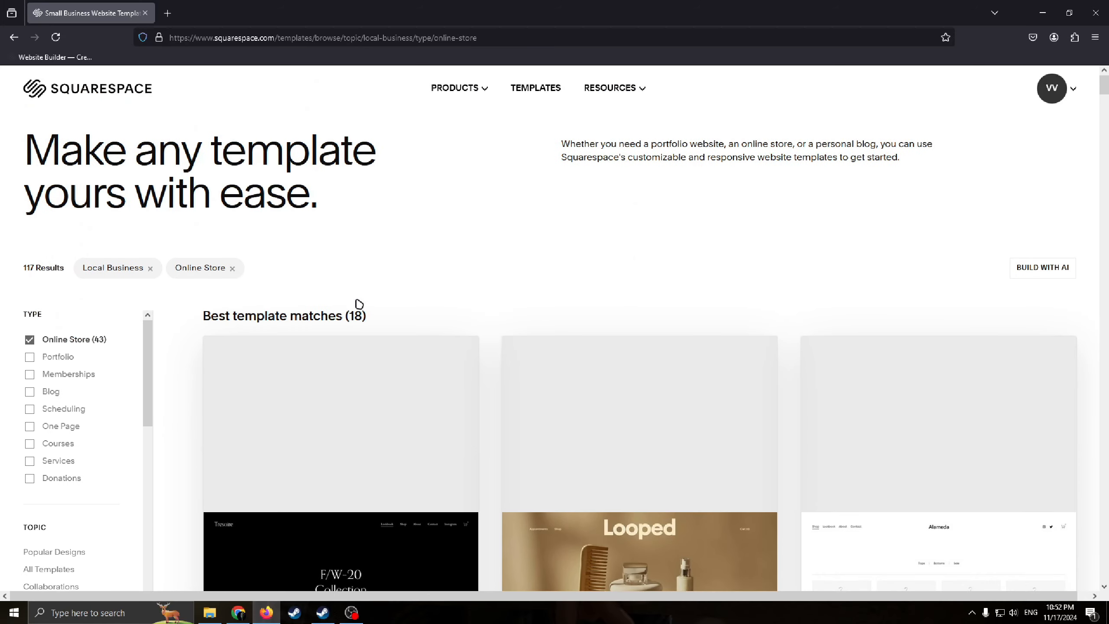
{"action": "left_click_drag", "start_coordinate": [317, 191], "coordinate": [135, 166]}
{"action": "left_click", "coordinate": [489, 297]}
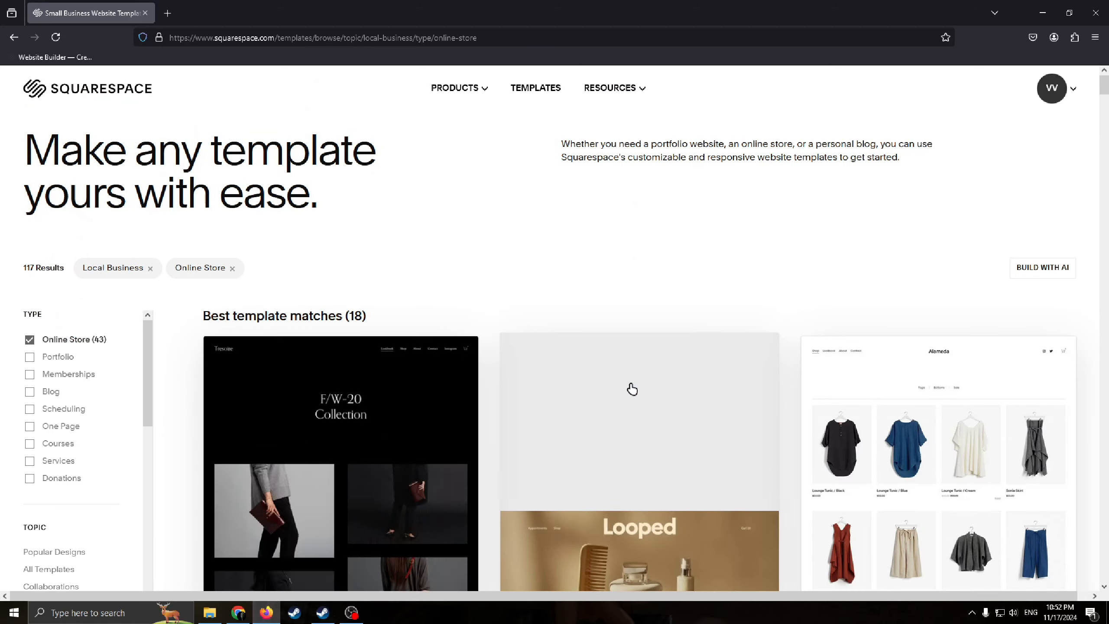
{"action": "scroll", "coordinate": [600, 303], "scroll_direction": "down", "scroll_amount": 4}
{"action": "scroll", "coordinate": [612, 302], "scroll_direction": "up", "scroll_amount": 2}
{"action": "scroll", "coordinate": [631, 314], "scroll_direction": "up", "scroll_amount": 2}
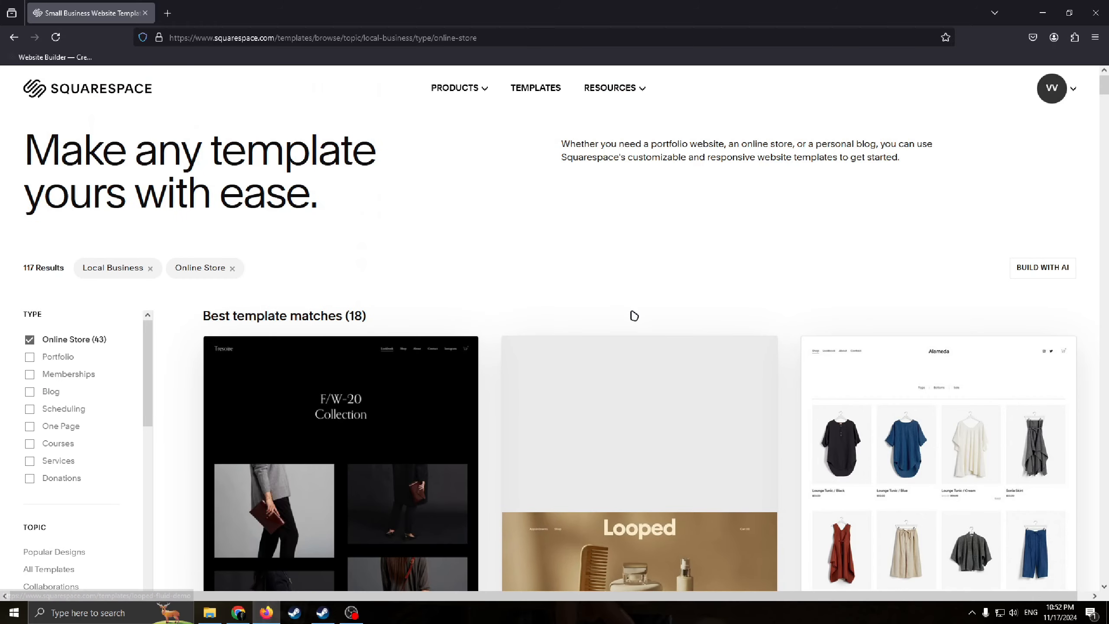
{"action": "scroll", "coordinate": [499, 378], "scroll_direction": "down", "scroll_amount": 3}
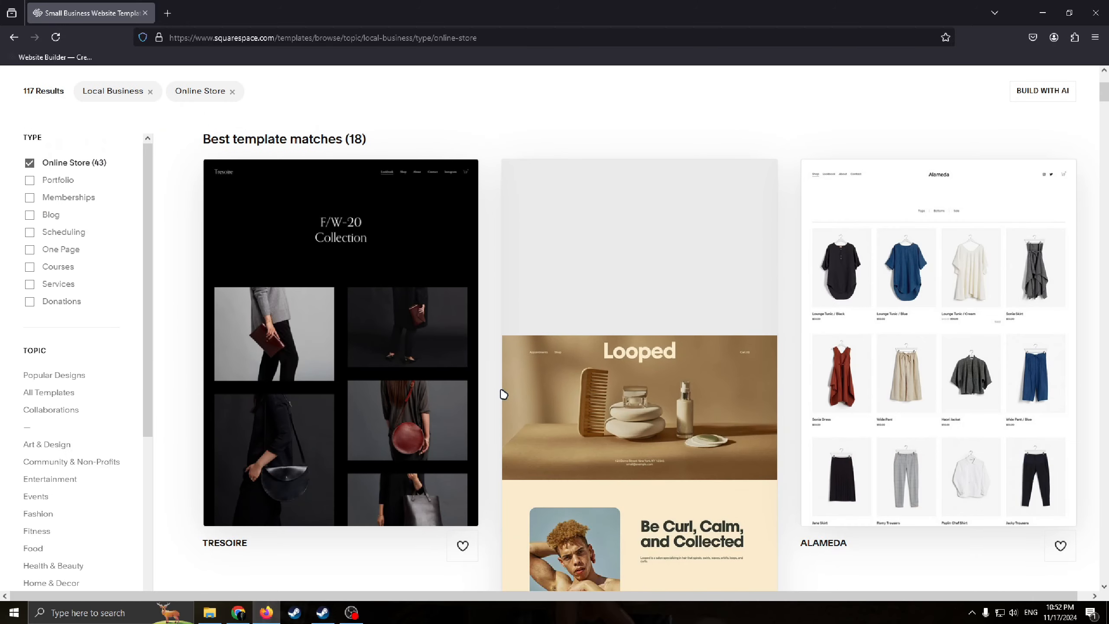
{"action": "scroll", "coordinate": [503, 395], "scroll_direction": "down", "scroll_amount": 1}
{"action": "scroll", "coordinate": [504, 384], "scroll_direction": "up", "scroll_amount": 4}
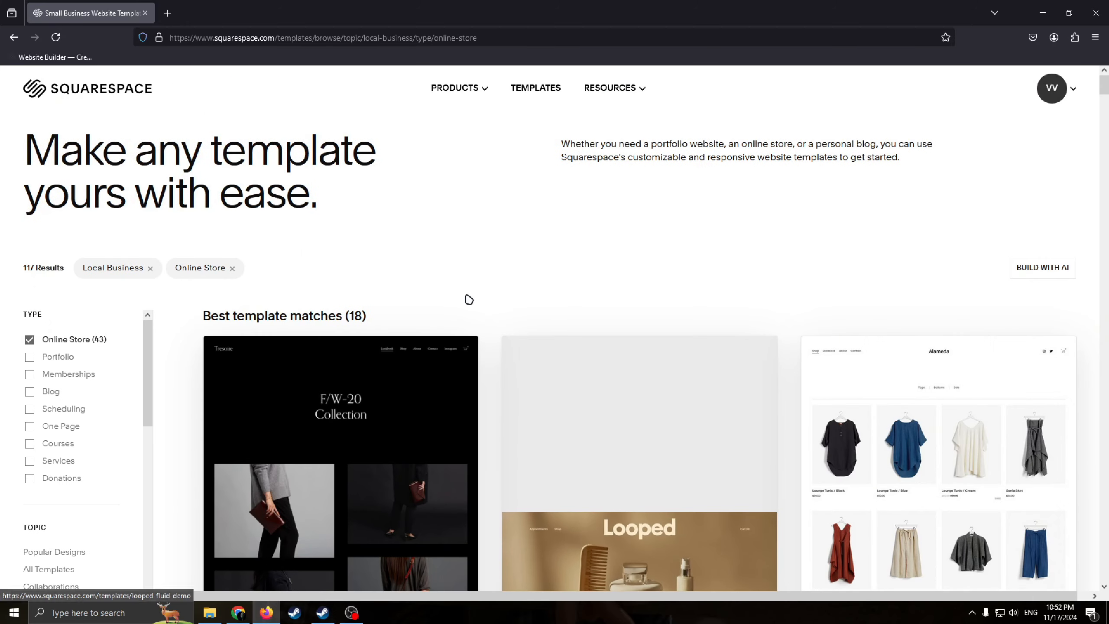
{"action": "scroll", "coordinate": [144, 356], "scroll_direction": "down", "scroll_amount": 2}
{"action": "scroll", "coordinate": [144, 359], "scroll_direction": "up", "scroll_amount": 2}
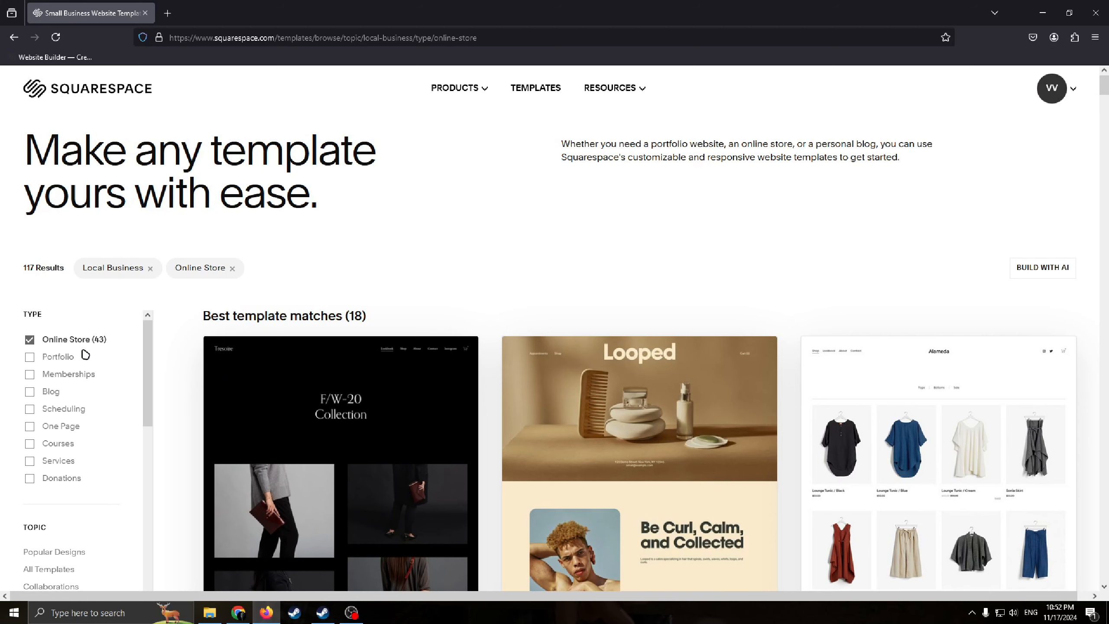
Examine the available type and topic filters for the templates.
{"action": "scroll", "coordinate": [86, 364], "scroll_direction": "down", "scroll_amount": 1}
{"action": "scroll", "coordinate": [48, 357], "scroll_direction": "up", "scroll_amount": 1}
{"action": "scroll", "coordinate": [86, 347], "scroll_direction": "down", "scroll_amount": 4}
{"action": "scroll", "coordinate": [74, 377], "scroll_direction": "up", "scroll_amount": 2}
{"action": "scroll", "coordinate": [65, 441], "scroll_direction": "down", "scroll_amount": 2}
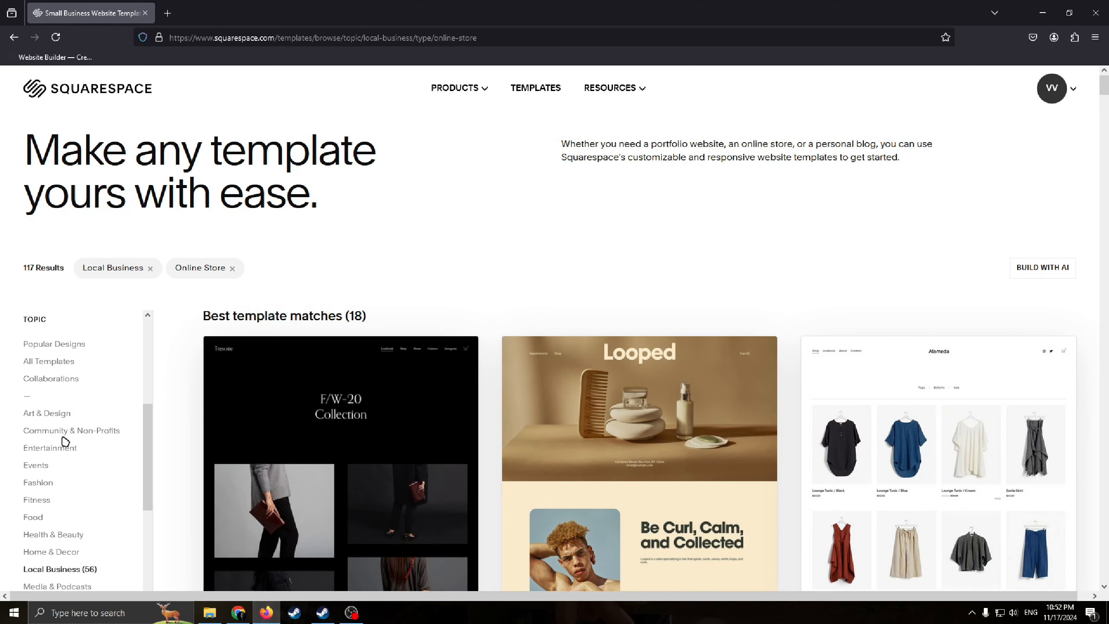
{"action": "scroll", "coordinate": [69, 394], "scroll_direction": "down", "scroll_amount": 3}
{"action": "scroll", "coordinate": [87, 423], "scroll_direction": "up", "scroll_amount": 3}
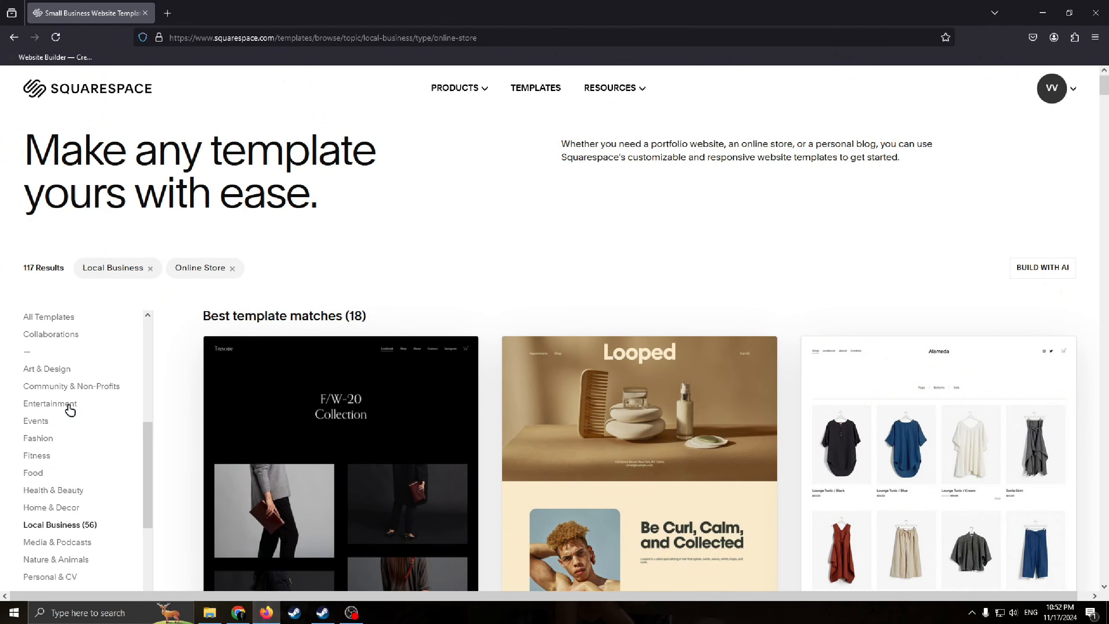
{"action": "scroll", "coordinate": [136, 415], "scroll_direction": "up", "scroll_amount": 4}
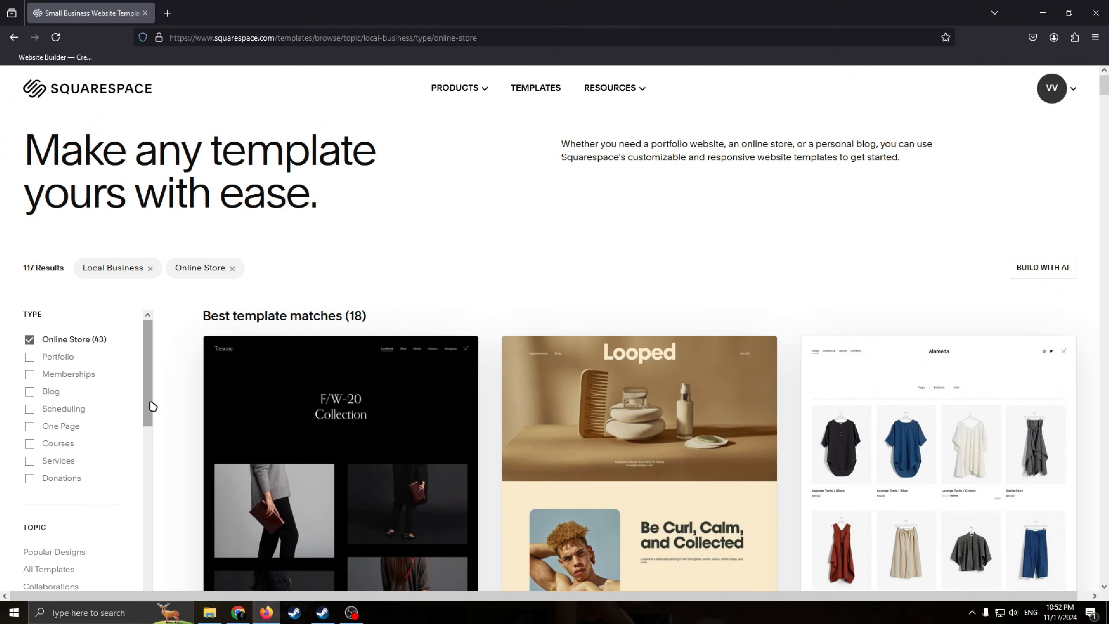
Filter the online store templates by the Fashion topic instead of Local Business.
{"action": "scroll", "coordinate": [280, 415], "scroll_direction": "down", "scroll_amount": 4}
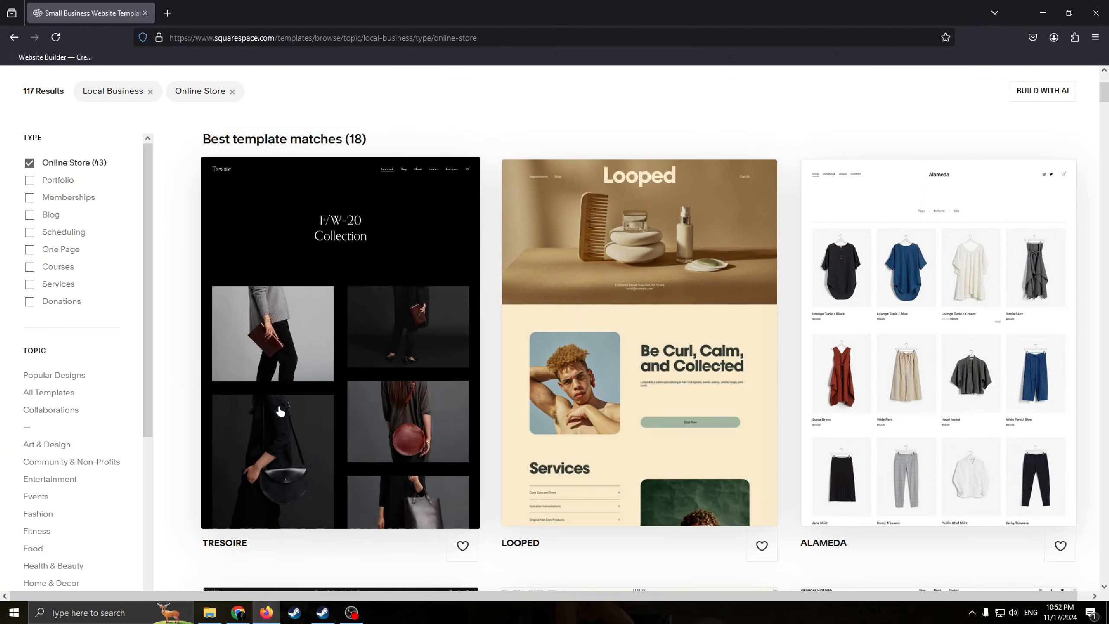
{"action": "scroll", "coordinate": [139, 407], "scroll_direction": "down", "scroll_amount": 3}
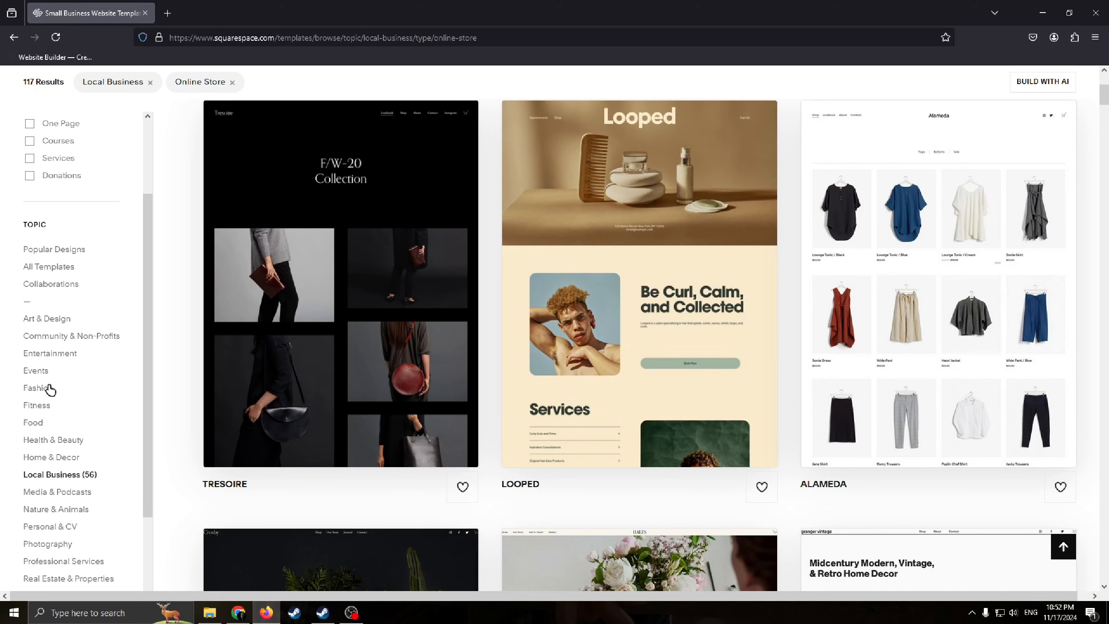
{"action": "scroll", "coordinate": [72, 398], "scroll_direction": "down", "scroll_amount": 1}
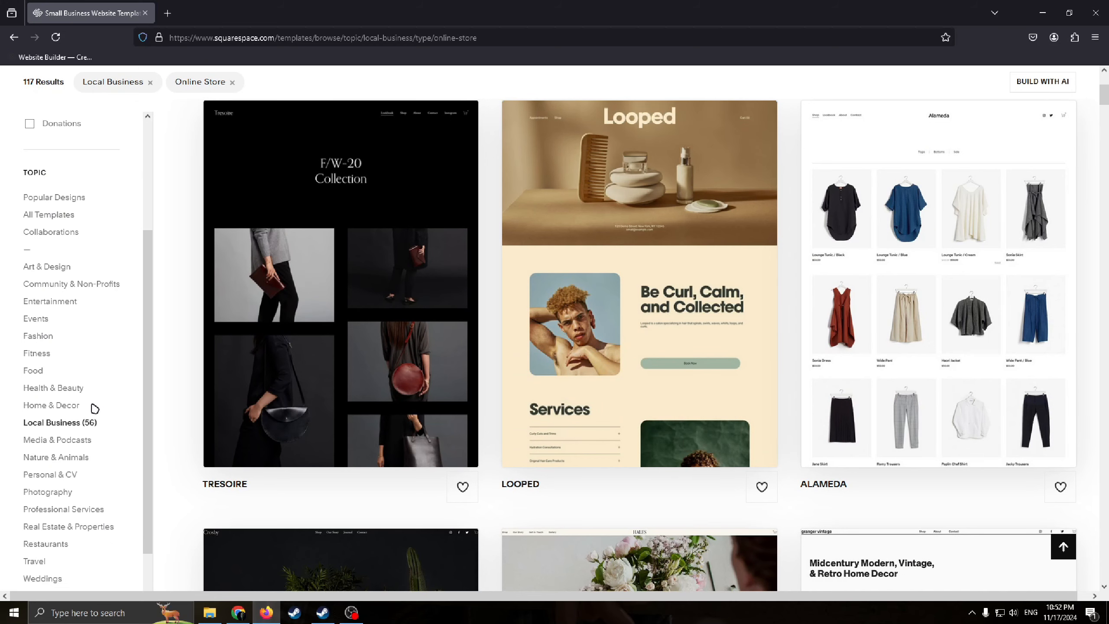
{"action": "scroll", "coordinate": [95, 408], "scroll_direction": "down", "scroll_amount": 1}
{"action": "left_click", "coordinate": [38, 288]}
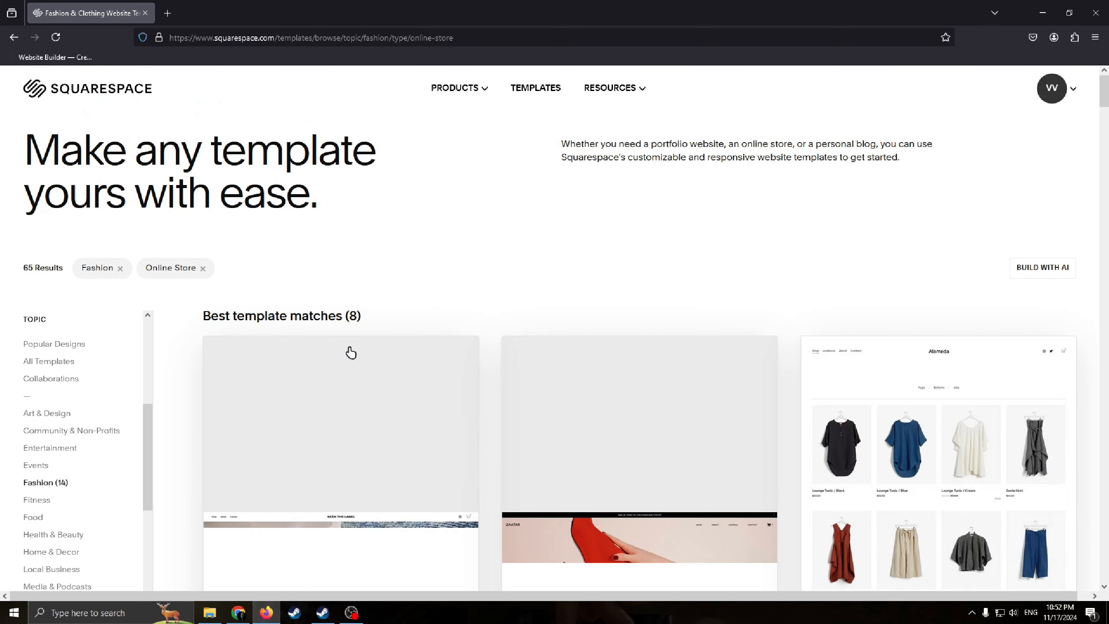
Look through the best-matching fashion online store templates.
{"action": "scroll", "coordinate": [351, 353], "scroll_direction": "down", "scroll_amount": 2}
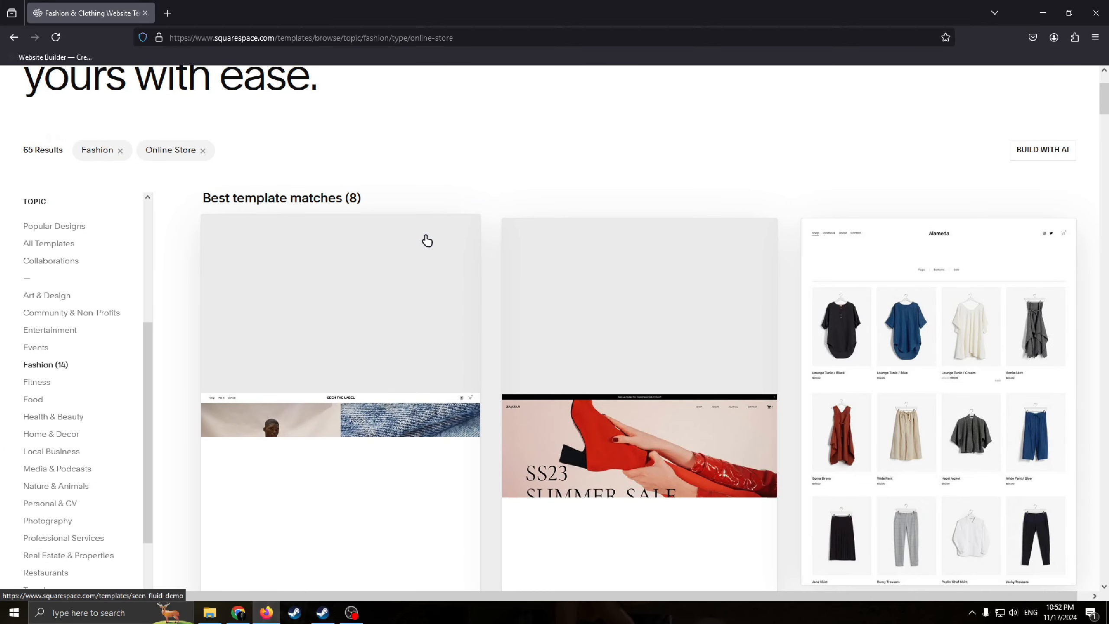
{"action": "scroll", "coordinate": [427, 241], "scroll_direction": "down", "scroll_amount": 1}
{"action": "scroll", "coordinate": [442, 292], "scroll_direction": "down", "scroll_amount": 2}
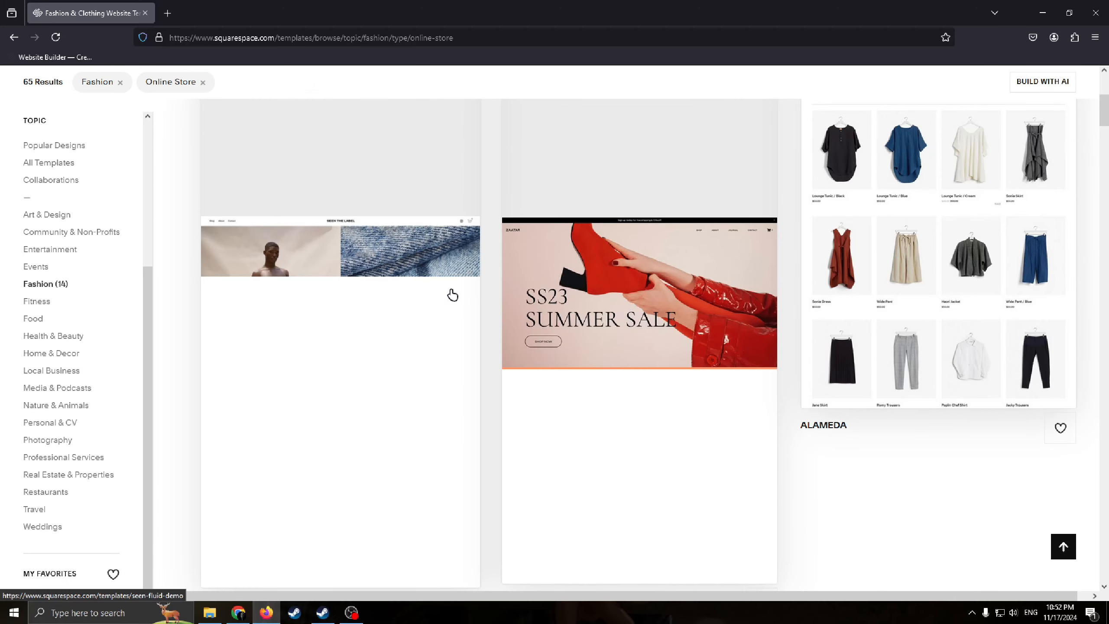
{"action": "scroll", "coordinate": [453, 295], "scroll_direction": "up", "scroll_amount": 4}
{"action": "scroll", "coordinate": [399, 280], "scroll_direction": "down", "scroll_amount": 5}
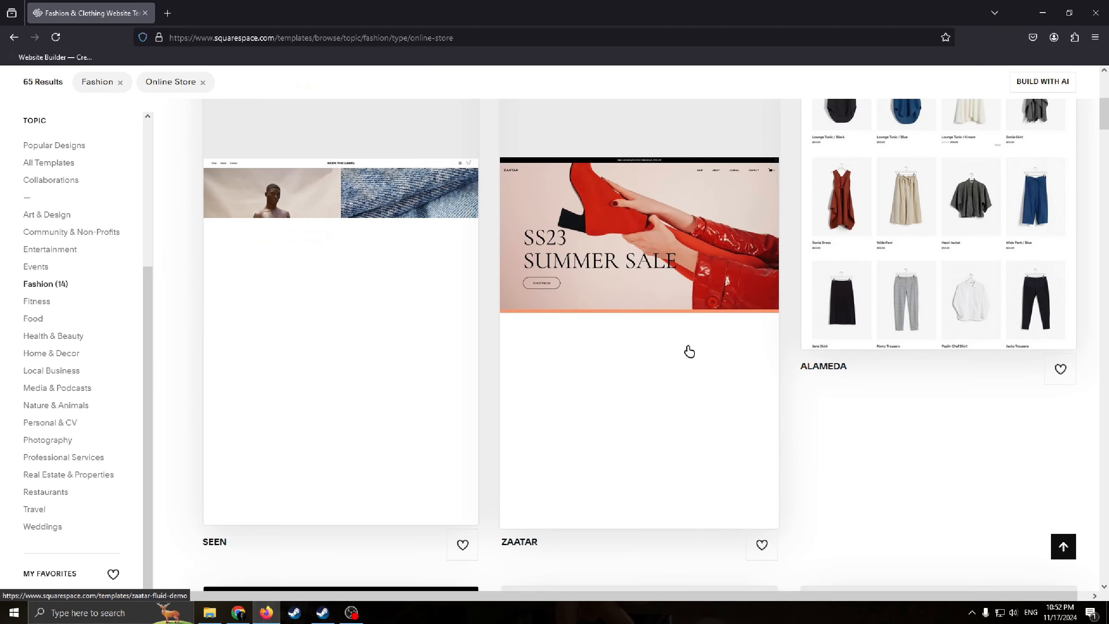
{"action": "scroll", "coordinate": [624, 339], "scroll_direction": "down", "scroll_amount": 8}
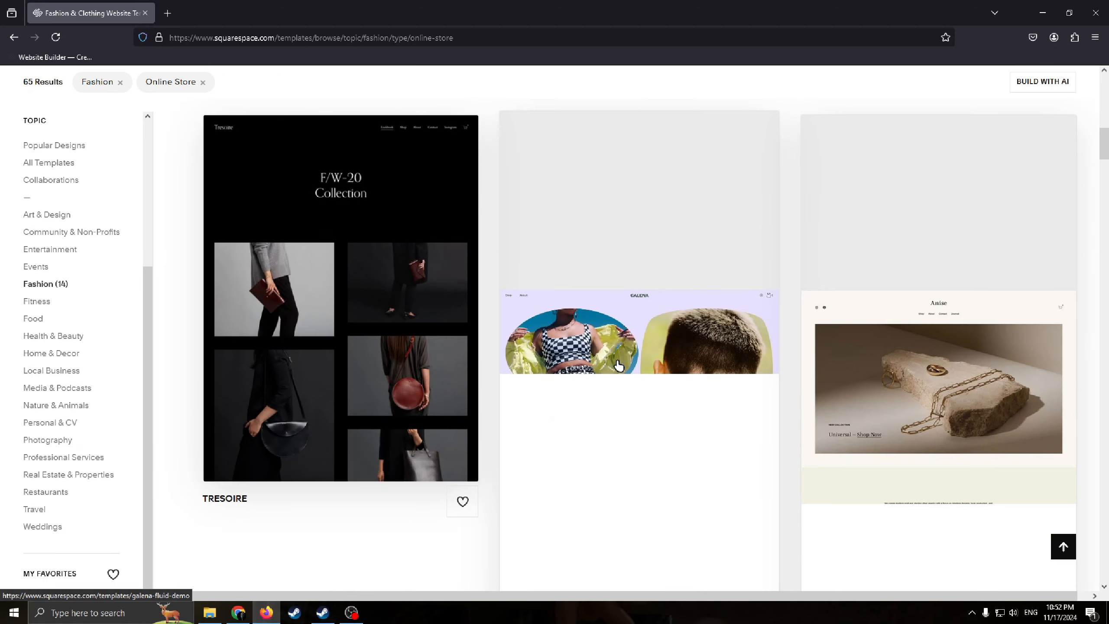
{"action": "scroll", "coordinate": [619, 365], "scroll_direction": "down", "scroll_amount": 2}
{"action": "scroll", "coordinate": [656, 374], "scroll_direction": "up", "scroll_amount": 5}
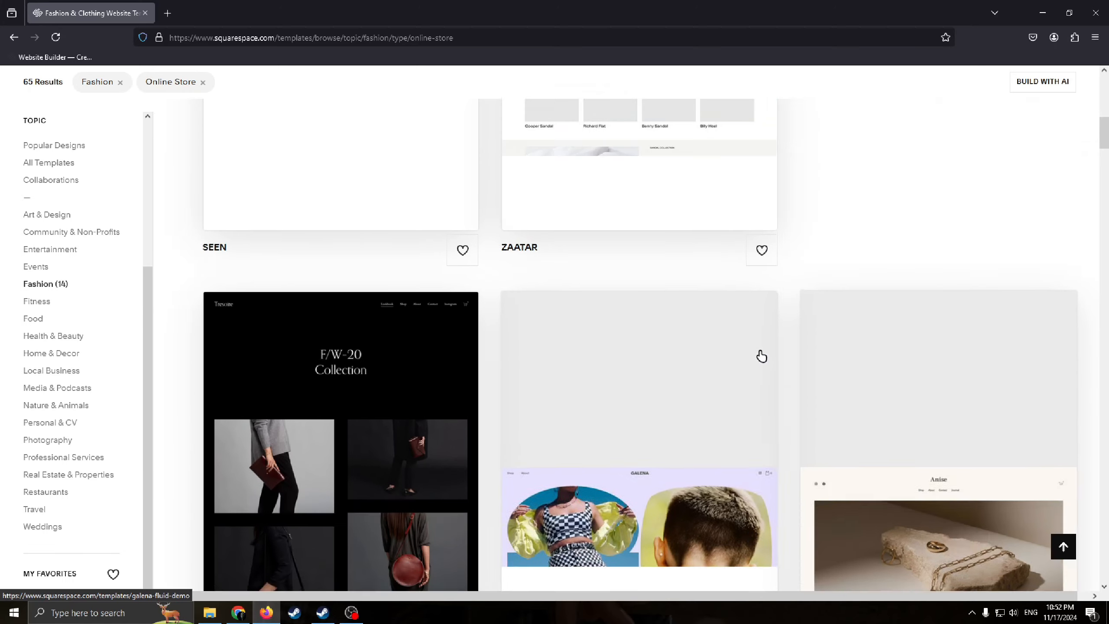
{"action": "scroll", "coordinate": [762, 356], "scroll_direction": "down", "scroll_amount": 3}
Go back to the Zaatar template among the fashion matches and open its template page.
{"action": "scroll", "coordinate": [732, 359], "scroll_direction": "up", "scroll_amount": 8}
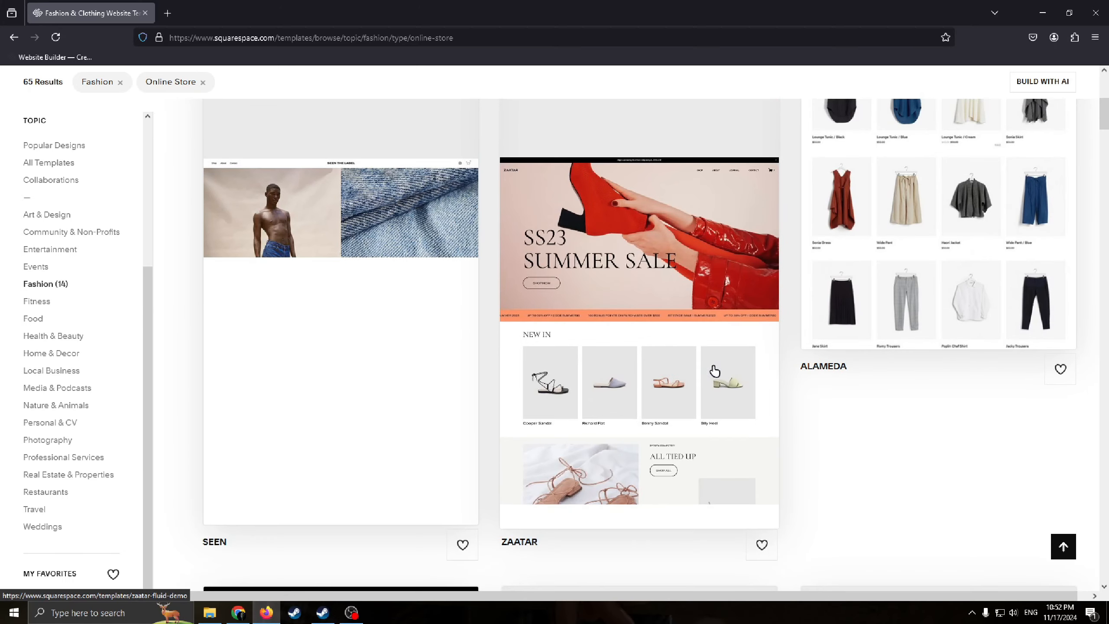
{"action": "scroll", "coordinate": [733, 376], "scroll_direction": "down", "scroll_amount": 1}
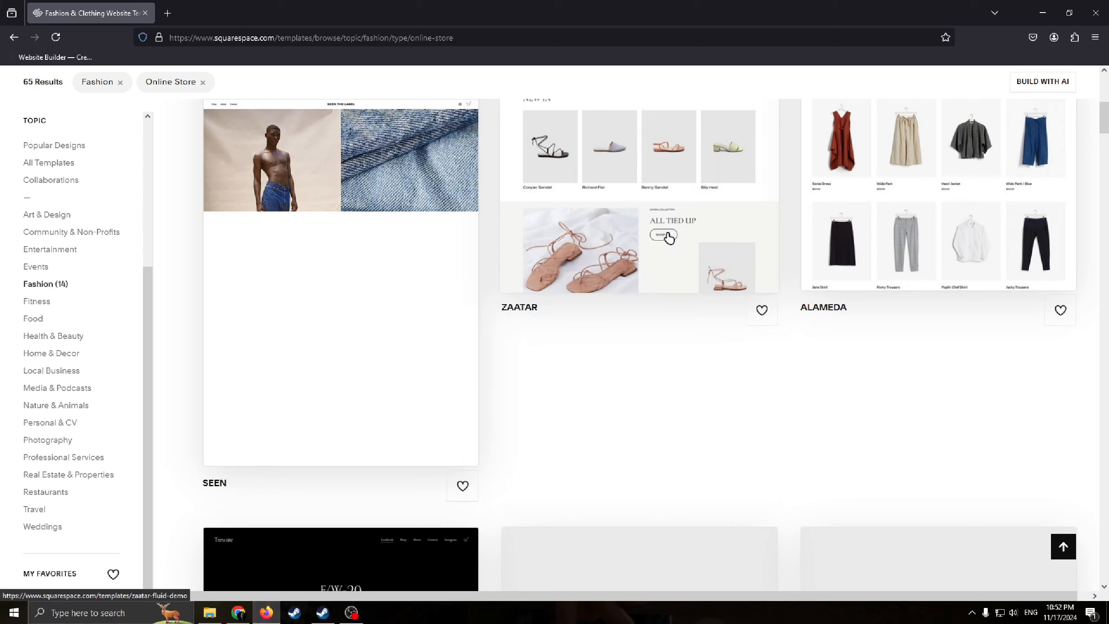
{"action": "scroll", "coordinate": [637, 279], "scroll_direction": "up", "scroll_amount": 4}
{"action": "left_click", "coordinate": [648, 298]}
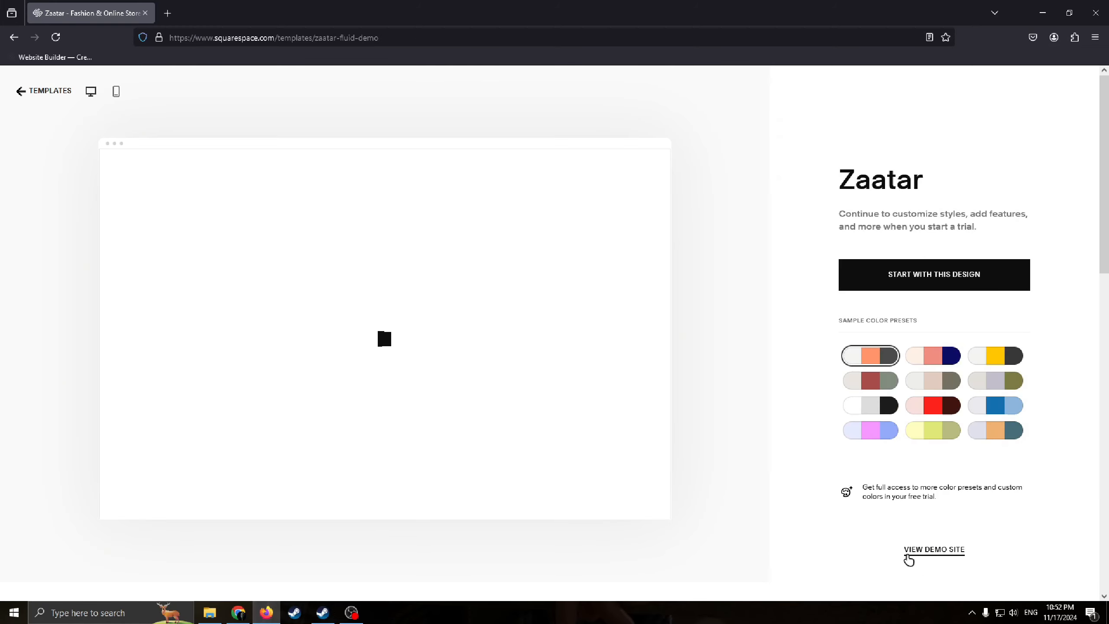
View the Zaatar demo site, look over its home page, and close the demo.
{"action": "left_click", "coordinate": [945, 551]}
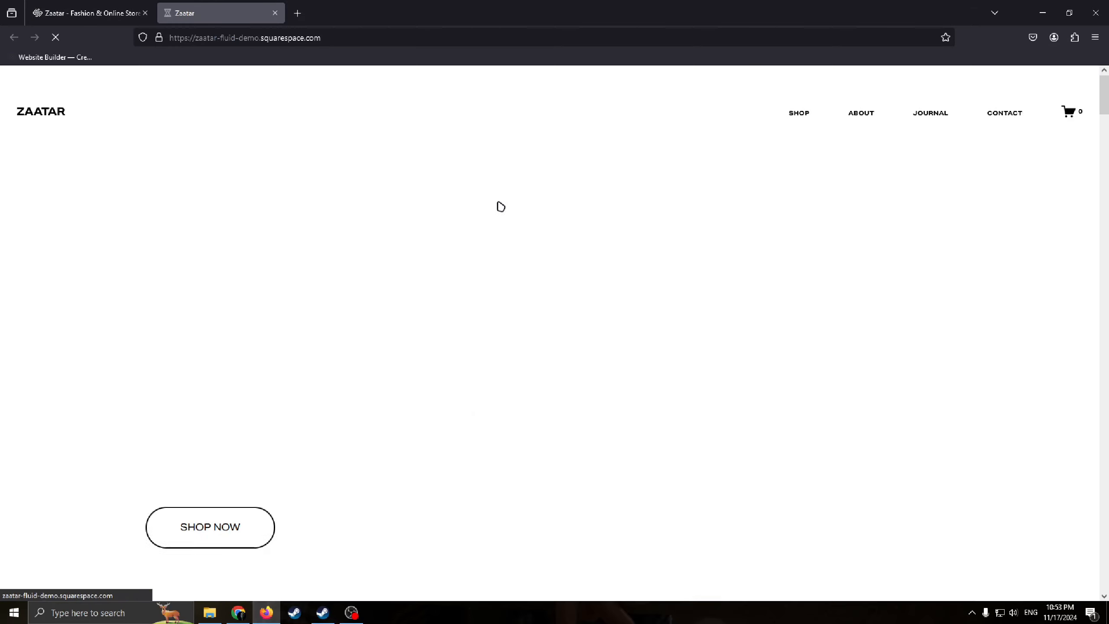
{"action": "scroll", "coordinate": [480, 350], "scroll_direction": "down", "scroll_amount": 5}
{"action": "scroll", "coordinate": [510, 380], "scroll_direction": "down", "scroll_amount": 5}
{"action": "scroll", "coordinate": [522, 379], "scroll_direction": "up", "scroll_amount": 8}
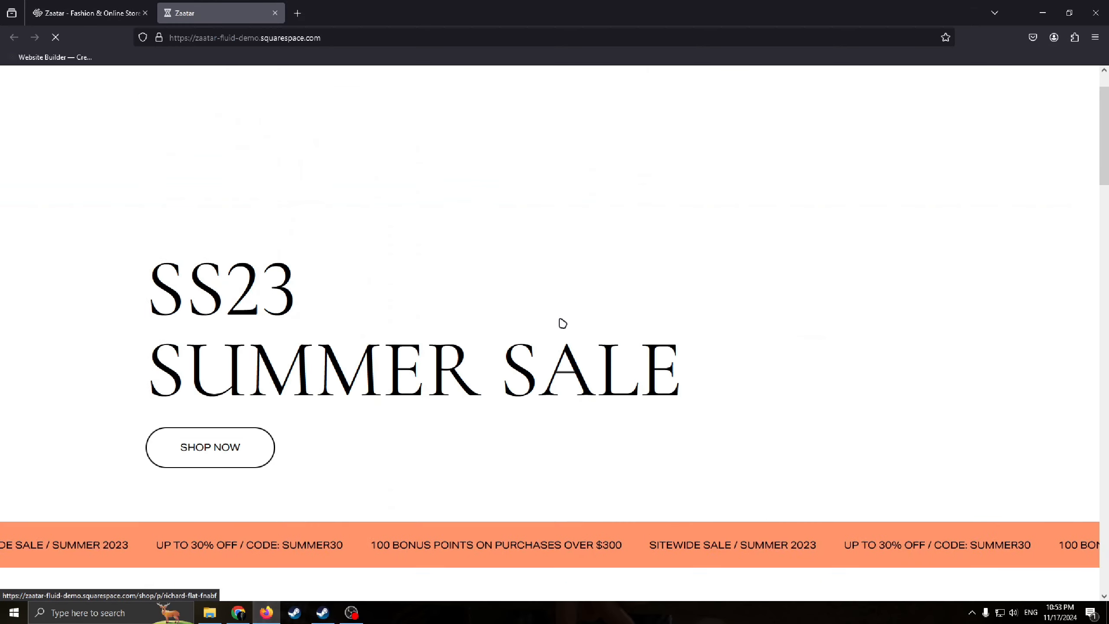
{"action": "scroll", "coordinate": [568, 260], "scroll_direction": "up", "scroll_amount": 2}
{"action": "scroll", "coordinate": [641, 324], "scroll_direction": "down", "scroll_amount": 3}
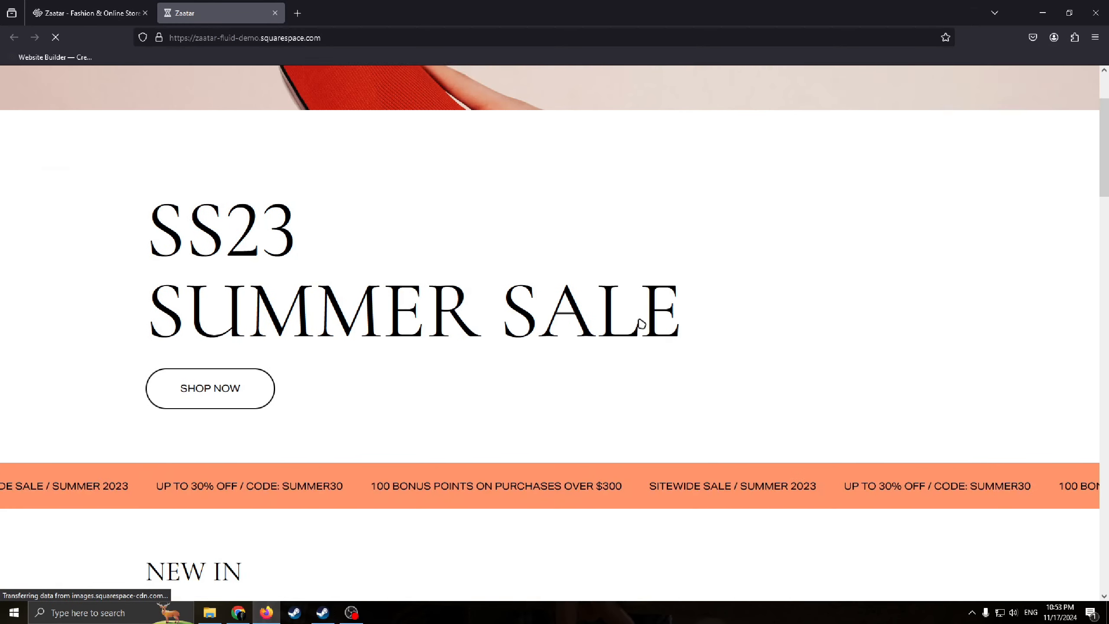
{"action": "scroll", "coordinate": [567, 262], "scroll_direction": "up", "scroll_amount": 1}
{"action": "left_click", "coordinate": [275, 13]}
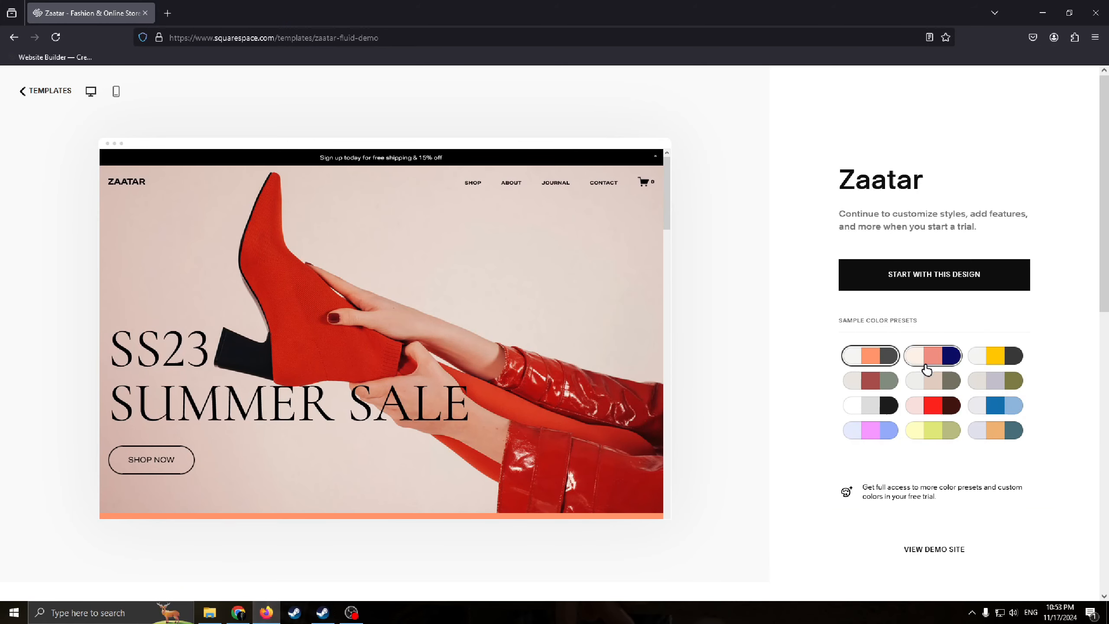
Try several sample color presets on the Zaatar preview, including yellow, black-and-white, orange, red and peach-and-navy.
{"action": "left_click", "coordinate": [937, 357]}
{"action": "left_click", "coordinate": [991, 357]}
{"action": "left_click", "coordinate": [943, 381]}
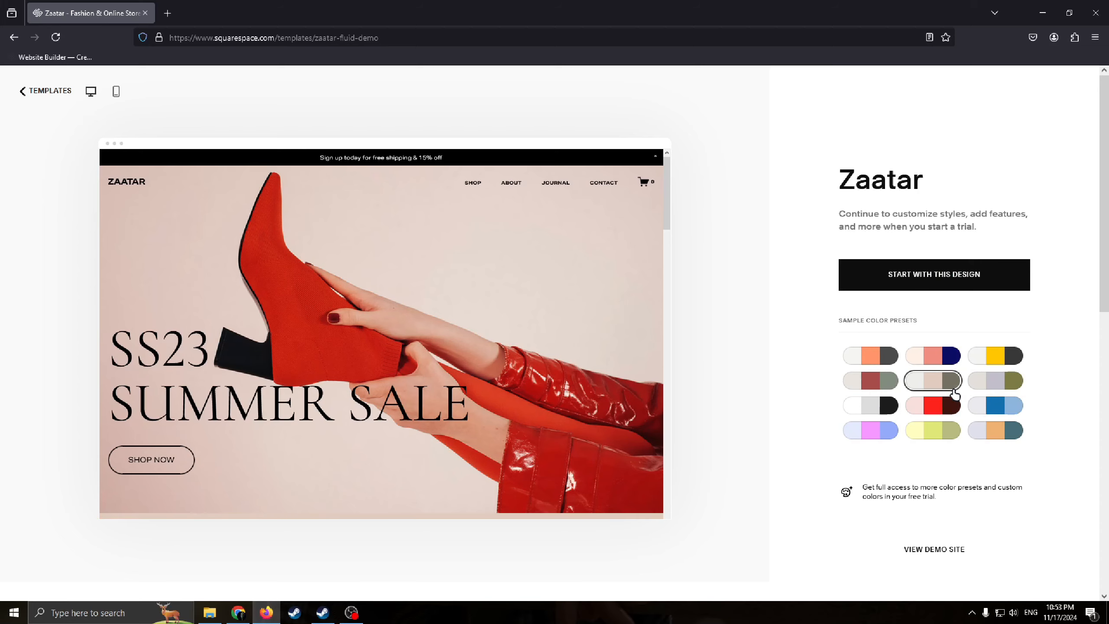
{"action": "left_click", "coordinate": [871, 406]}
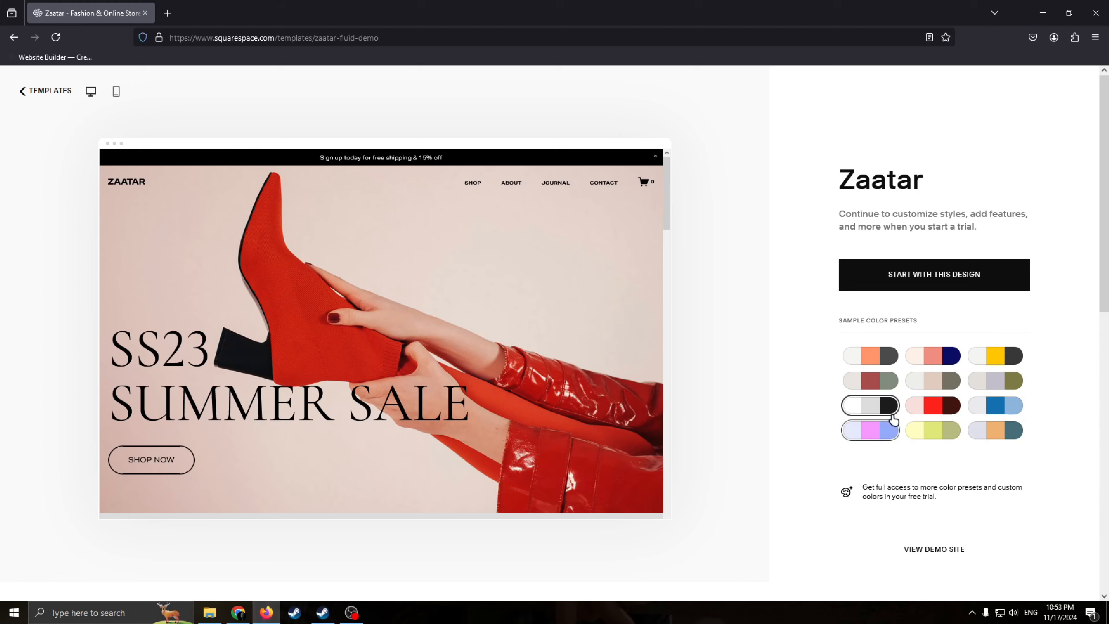
{"action": "left_click", "coordinate": [876, 356]}
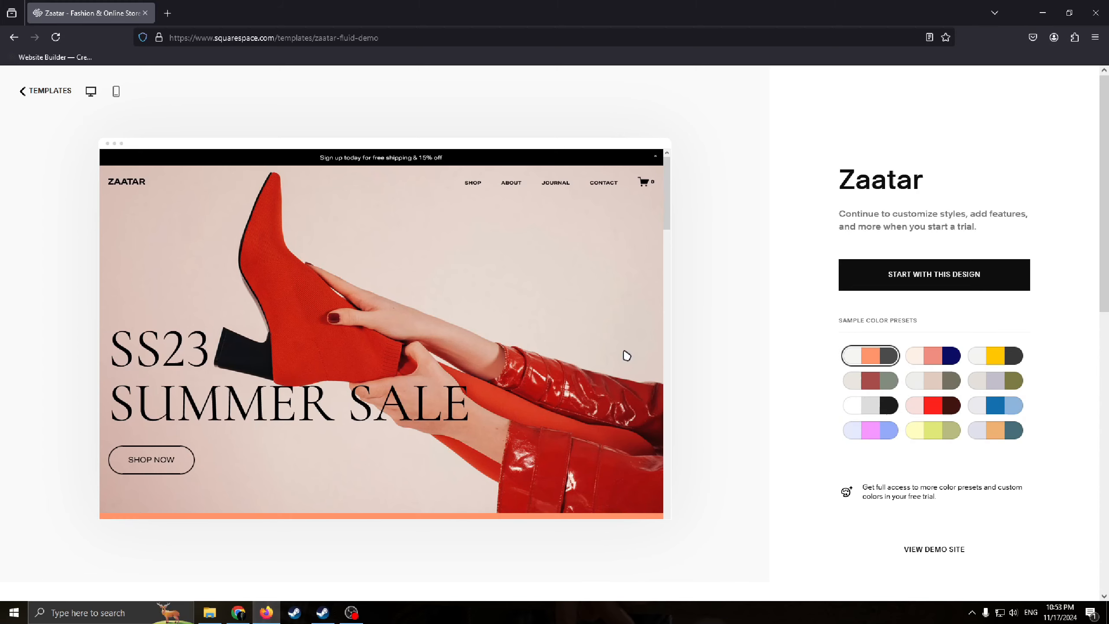
{"action": "scroll", "coordinate": [846, 312], "scroll_direction": "down", "scroll_amount": 2}
{"action": "scroll", "coordinate": [960, 371], "scroll_direction": "up", "scroll_amount": 2}
{"action": "left_click", "coordinate": [945, 405]}
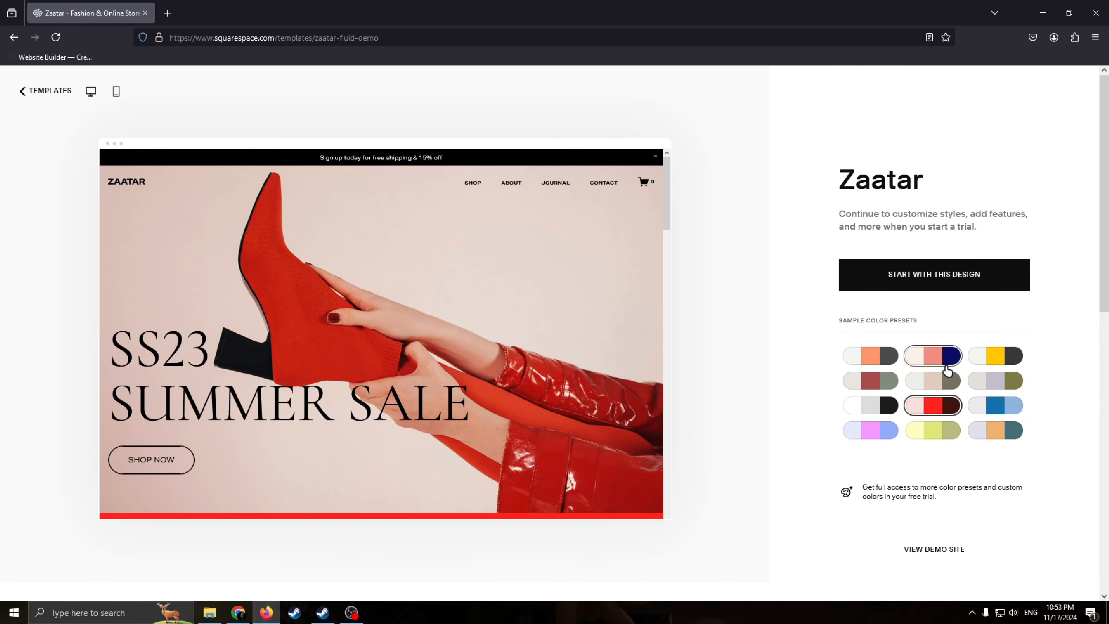
{"action": "left_click", "coordinate": [943, 355]}
Choose the beige and grey-brown color preset and start a site with the Zaatar design.
{"action": "left_click", "coordinate": [939, 380]}
{"action": "left_click", "coordinate": [951, 289]}
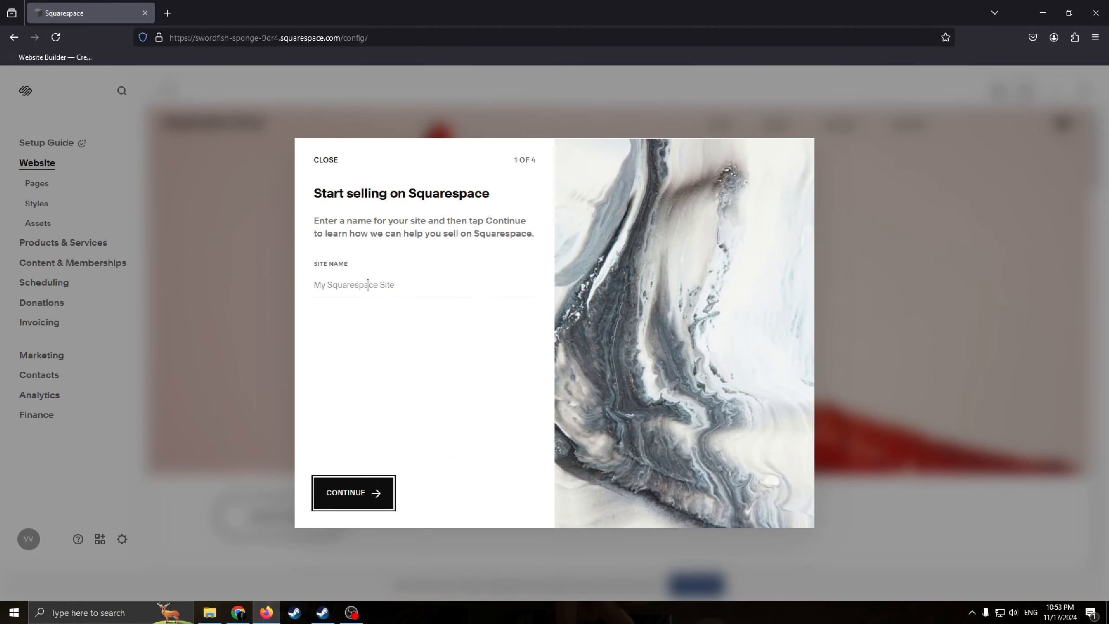
Name the site Example and advance through the selling introduction to its fourth page.
{"action": "left_click", "coordinate": [352, 285]}
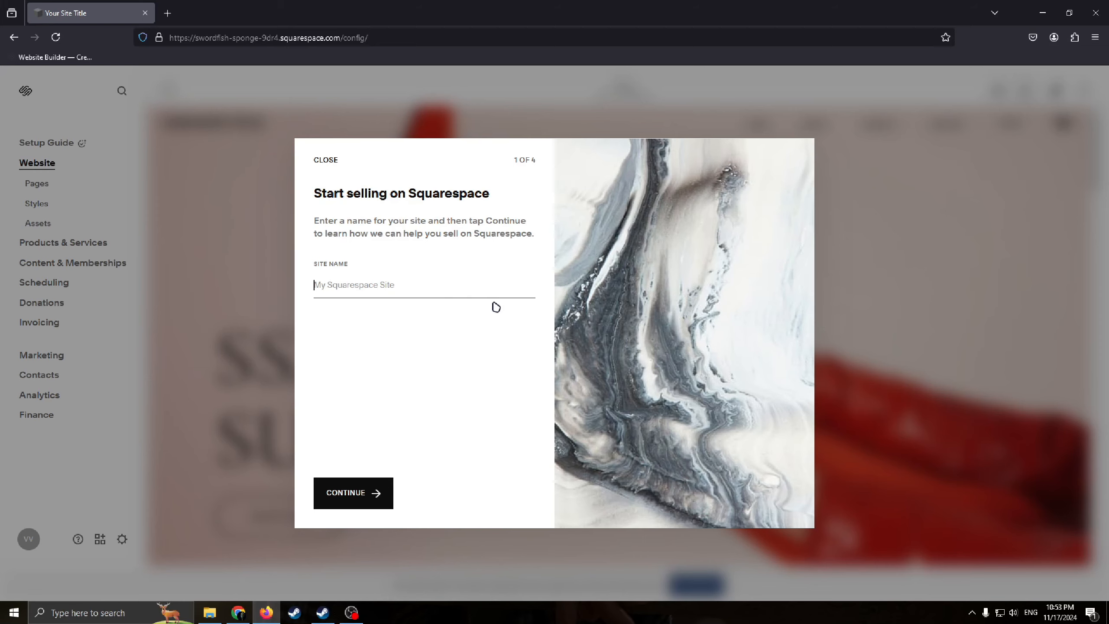
{"action": "type", "text": "Example"}
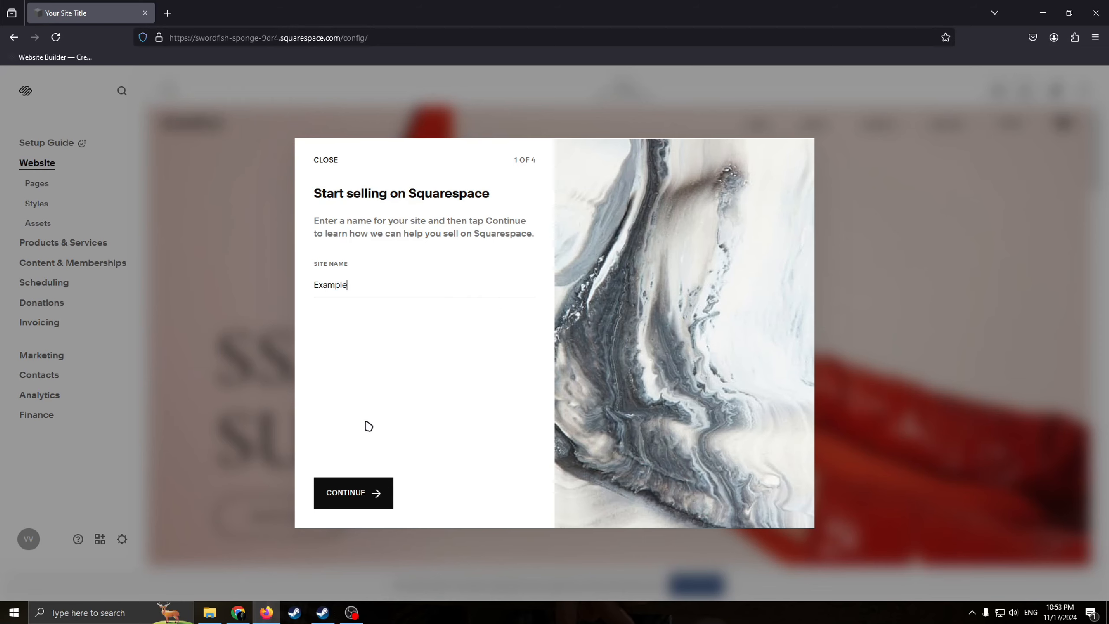
{"action": "left_click", "coordinate": [378, 485]}
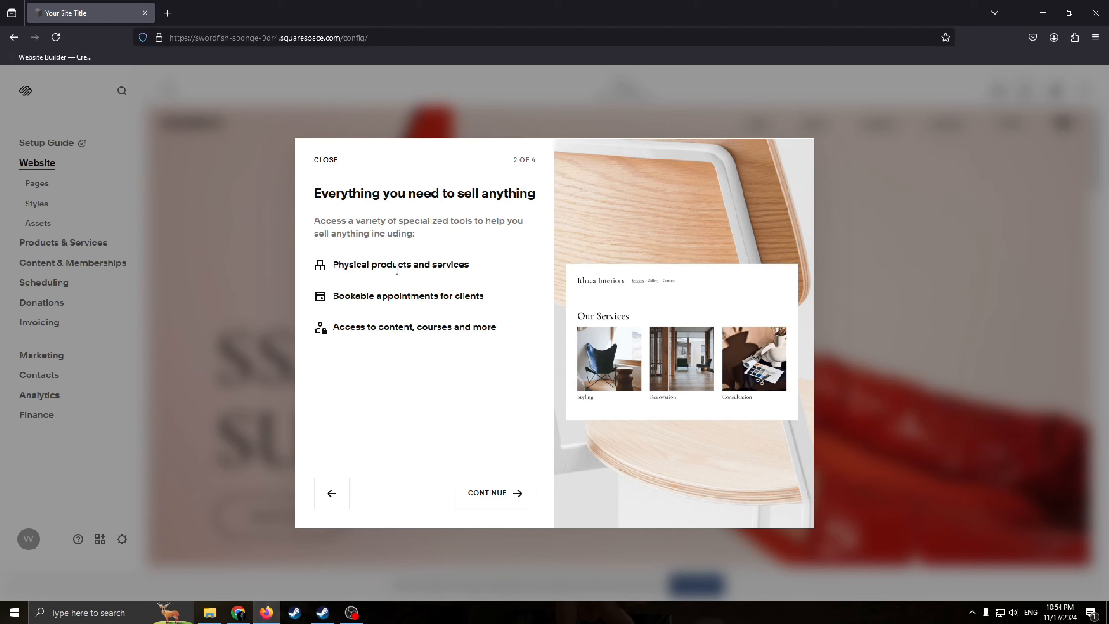
{"action": "left_click", "coordinate": [502, 498]}
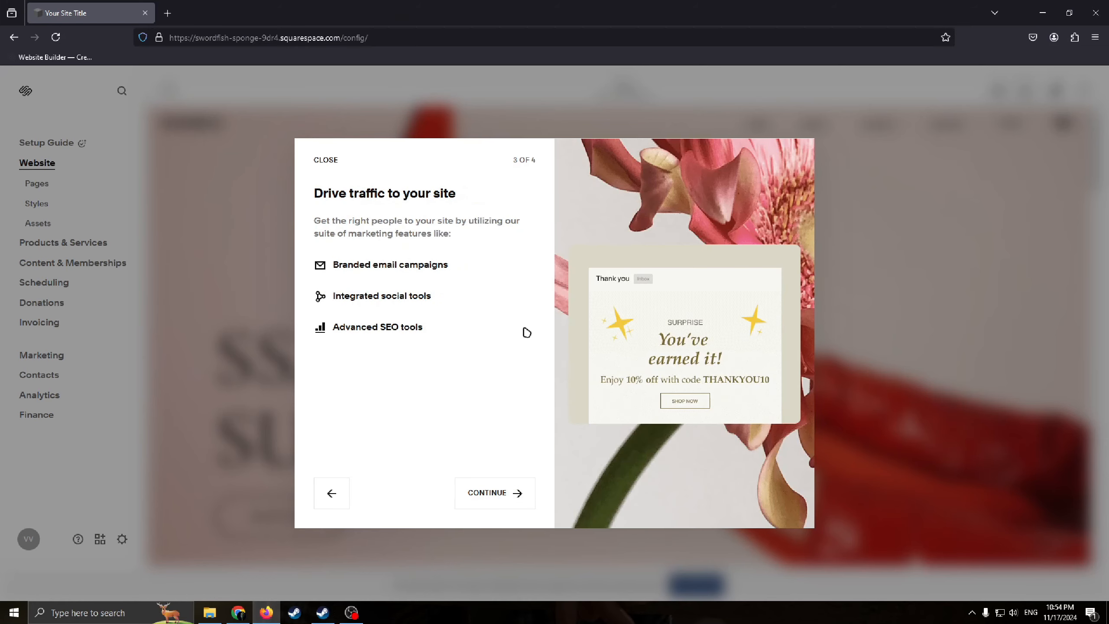
{"action": "left_click", "coordinate": [494, 489]}
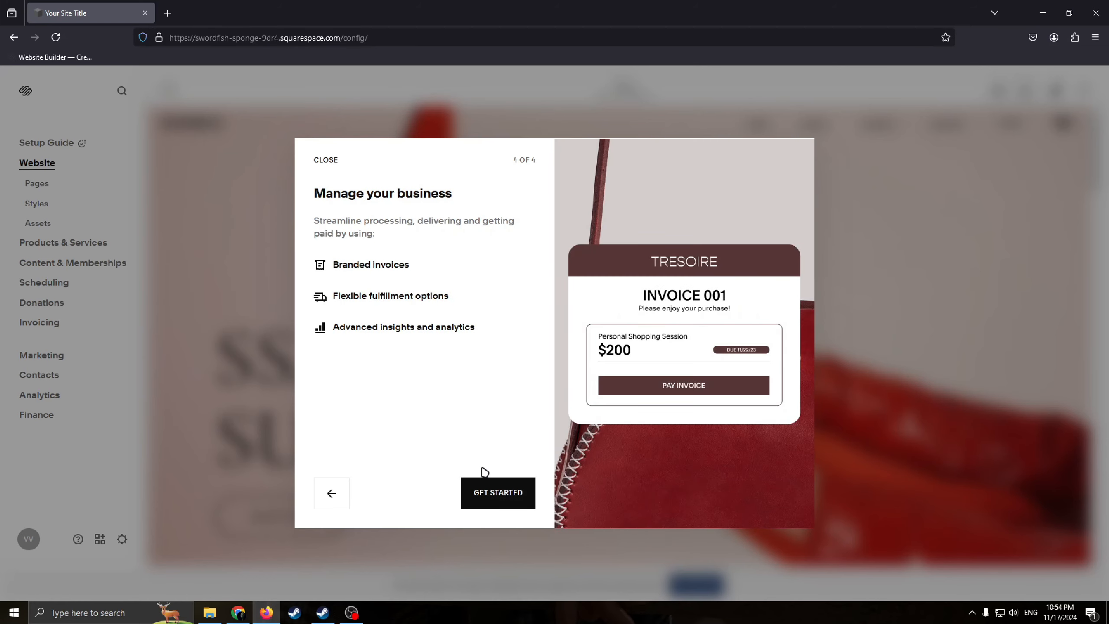
Finish the selling introduction and open the list of site pages.
{"action": "left_click", "coordinate": [497, 484]}
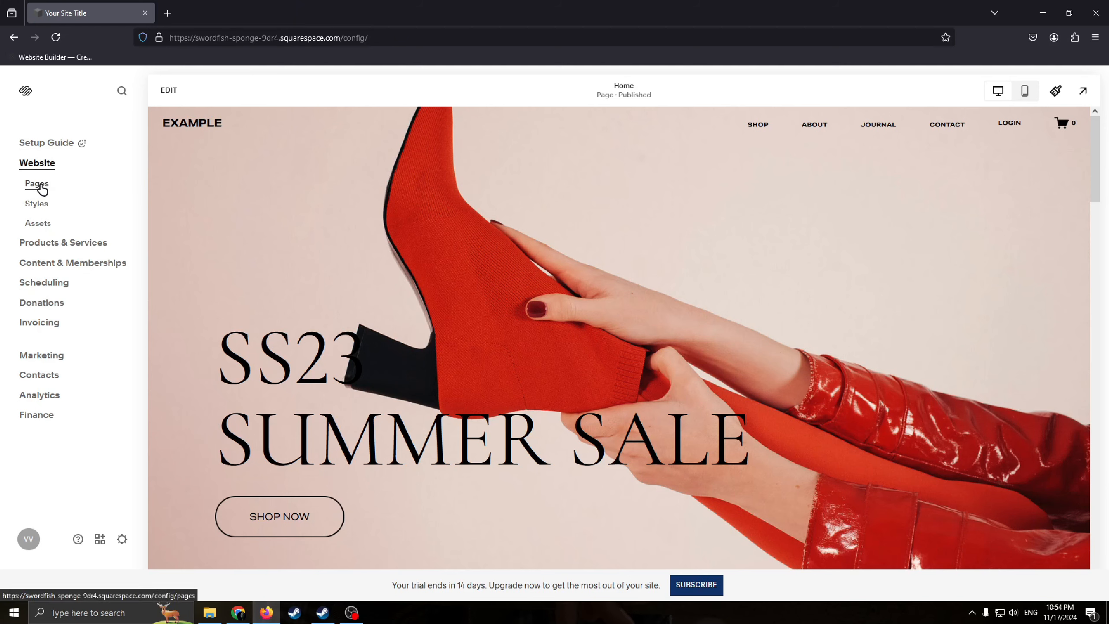
{"action": "left_click", "coordinate": [39, 184]}
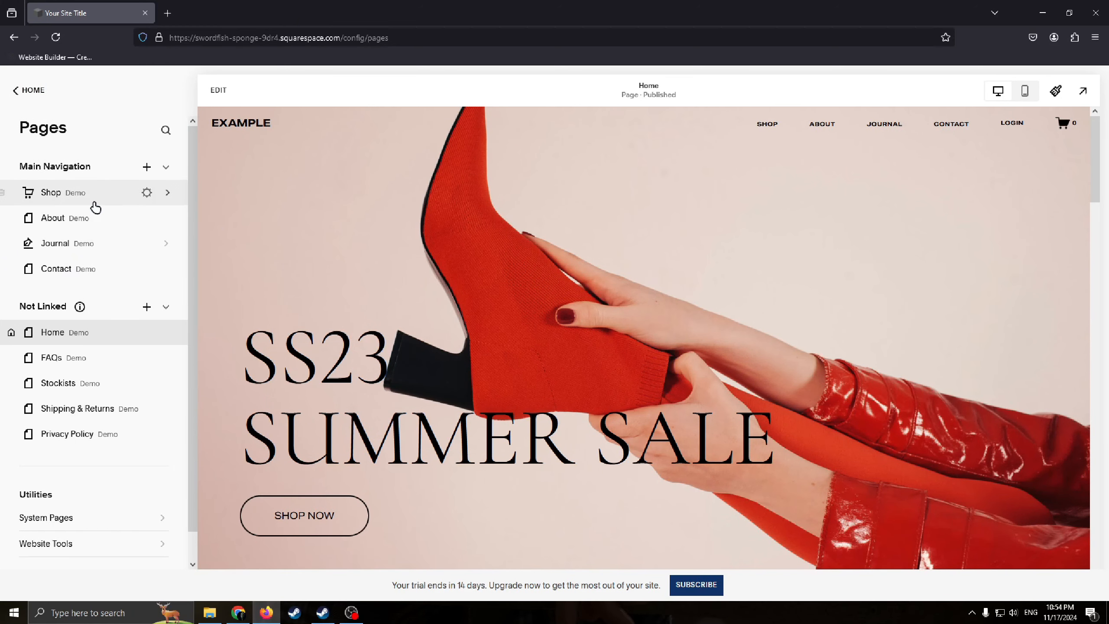
Look over the general store settings of the Shop page and close them.
{"action": "mouse_move", "coordinate": [93, 195]}
{"action": "left_mouse_down"}
{"action": "mouse_move", "coordinate": [77, 325]}
{"action": "mouse_move", "coordinate": [92, 202]}
{"action": "left_mouse_up"}
{"action": "scroll", "coordinate": [590, 457], "scroll_direction": "down", "scroll_amount": 5}
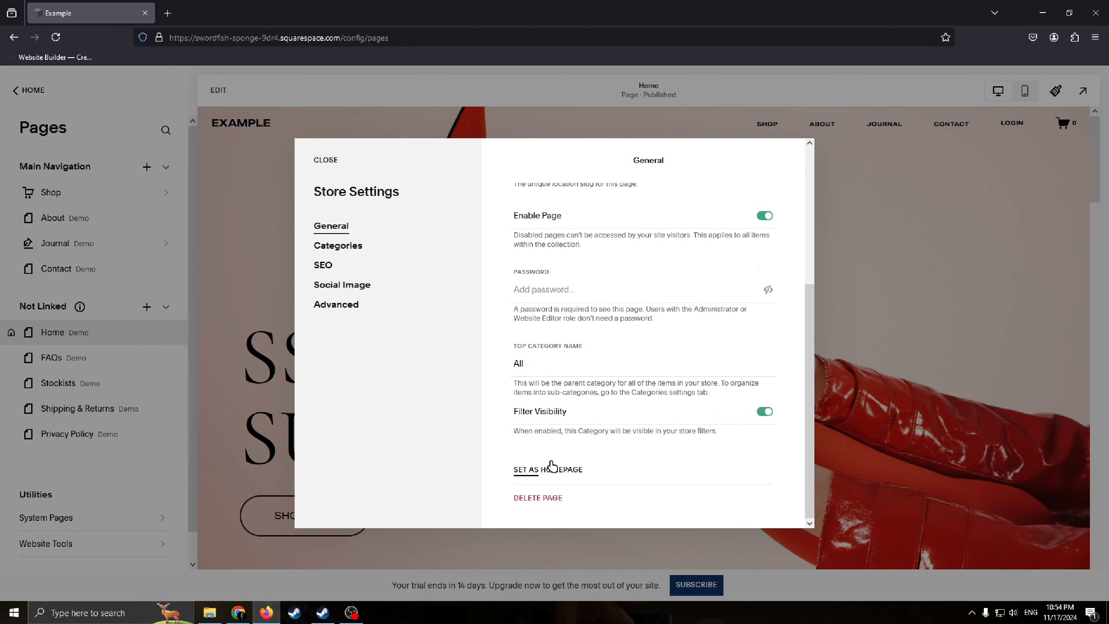
{"action": "scroll", "coordinate": [626, 237], "scroll_direction": "up", "scroll_amount": 5}
{"action": "scroll", "coordinate": [587, 366], "scroll_direction": "down", "scroll_amount": 5}
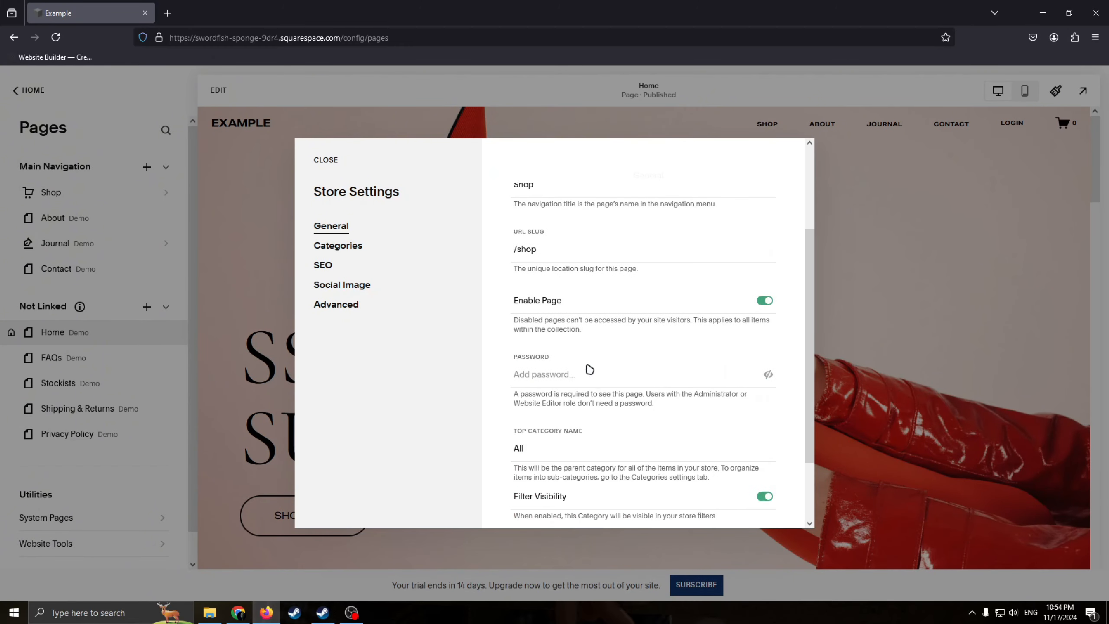
{"action": "left_click", "coordinate": [323, 162]}
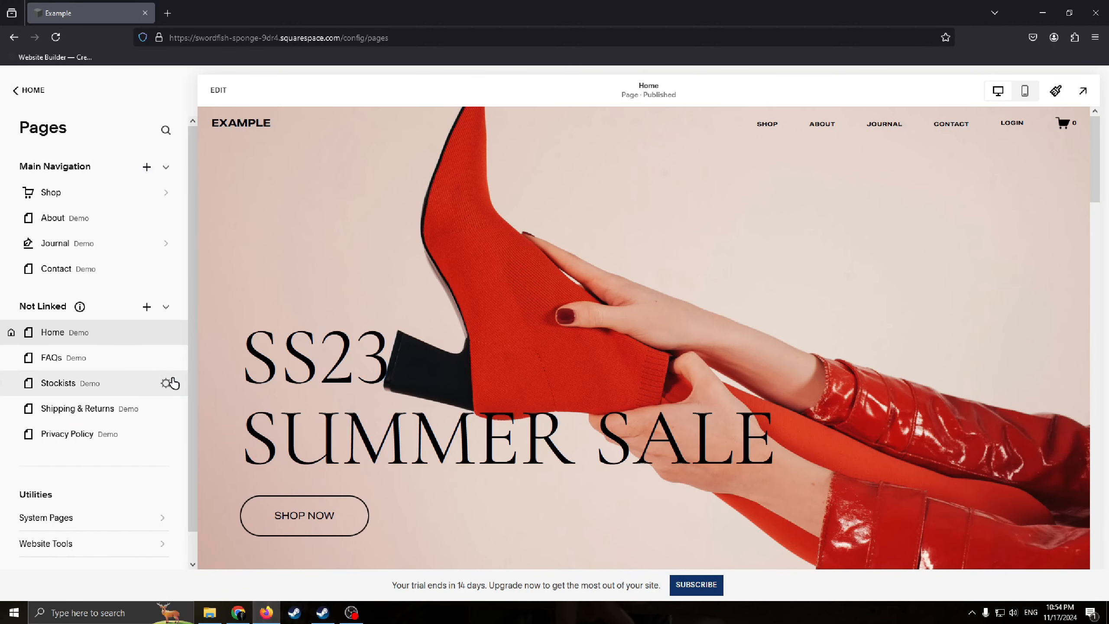
Try to open the site styles, reload the page and return to the website overview.
{"action": "left_click", "coordinate": [13, 92]}
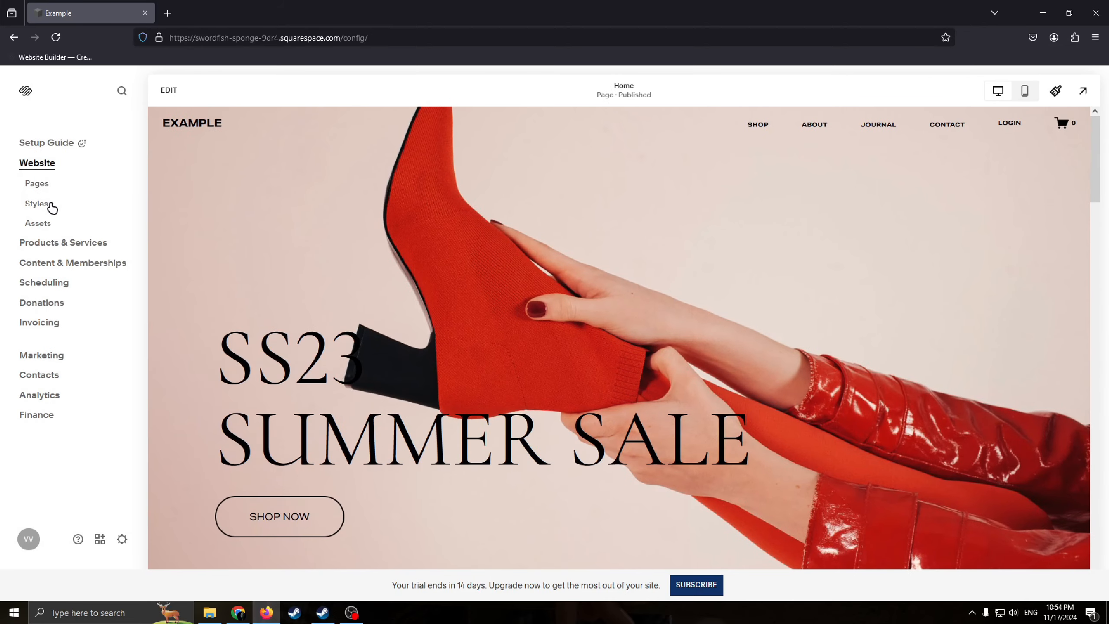
{"action": "left_click", "coordinate": [44, 203]}
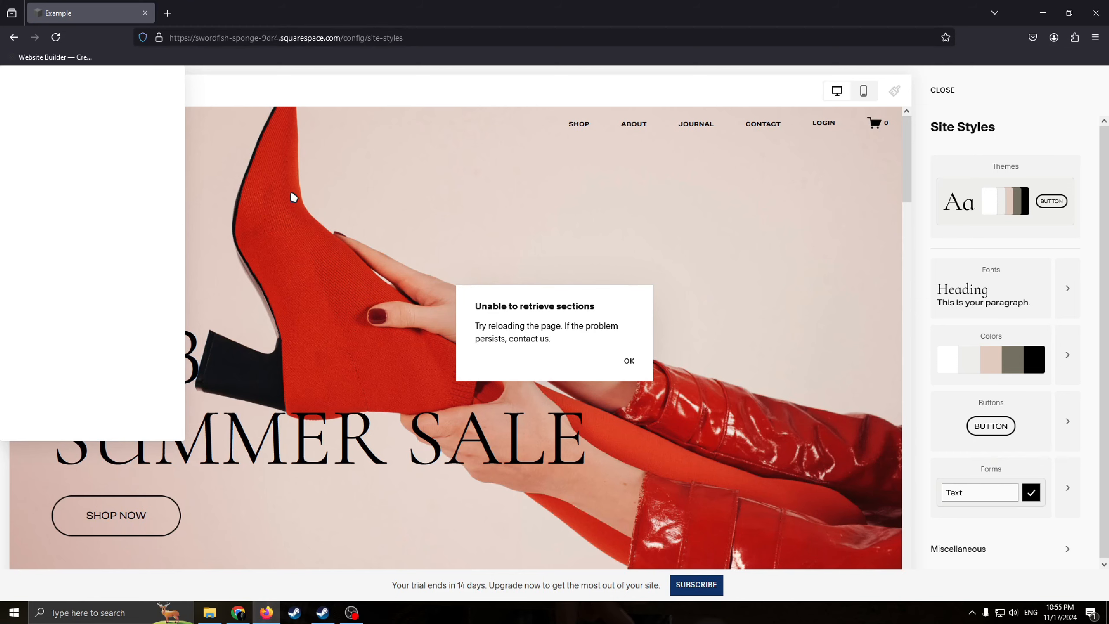
{"action": "left_click", "coordinate": [55, 37]}
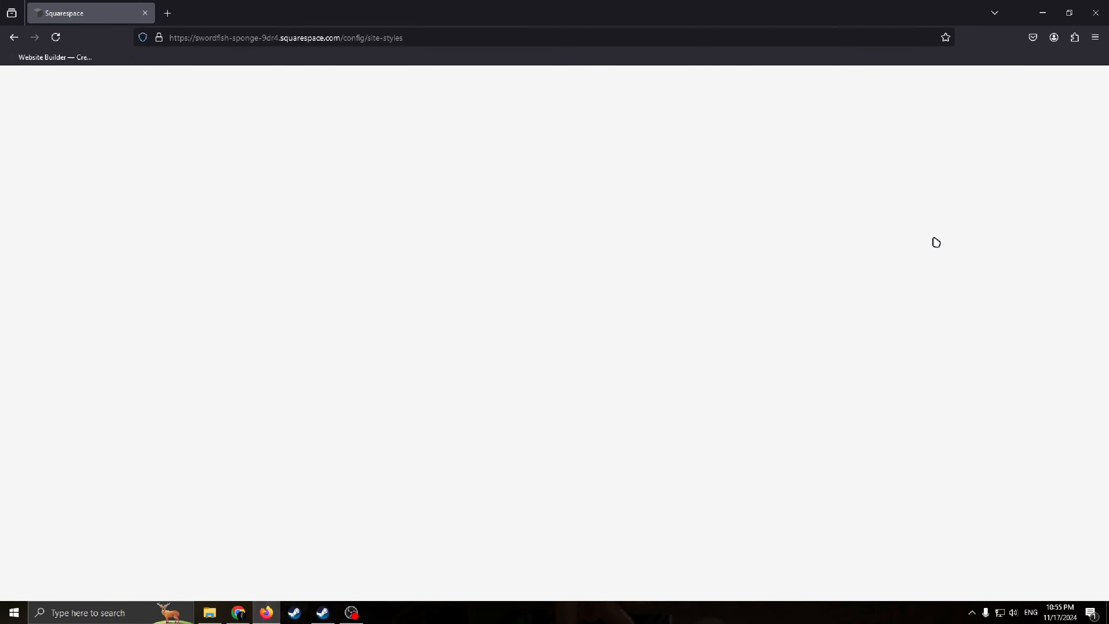
{"action": "key", "text": "alt"}
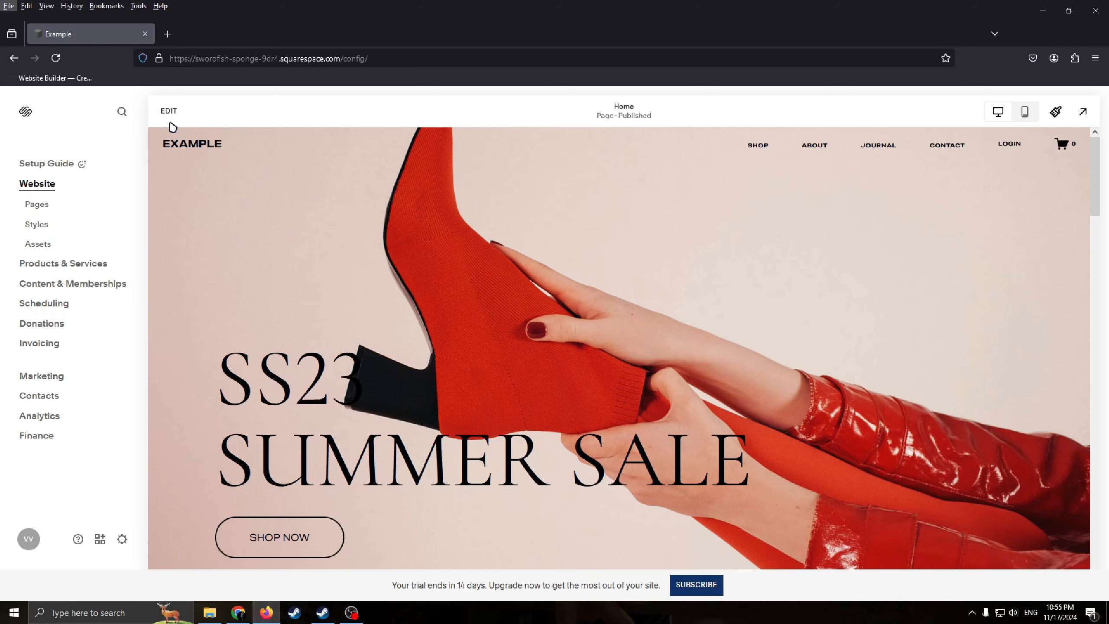
Open the home page for editing.
{"action": "left_click", "coordinate": [167, 117]}
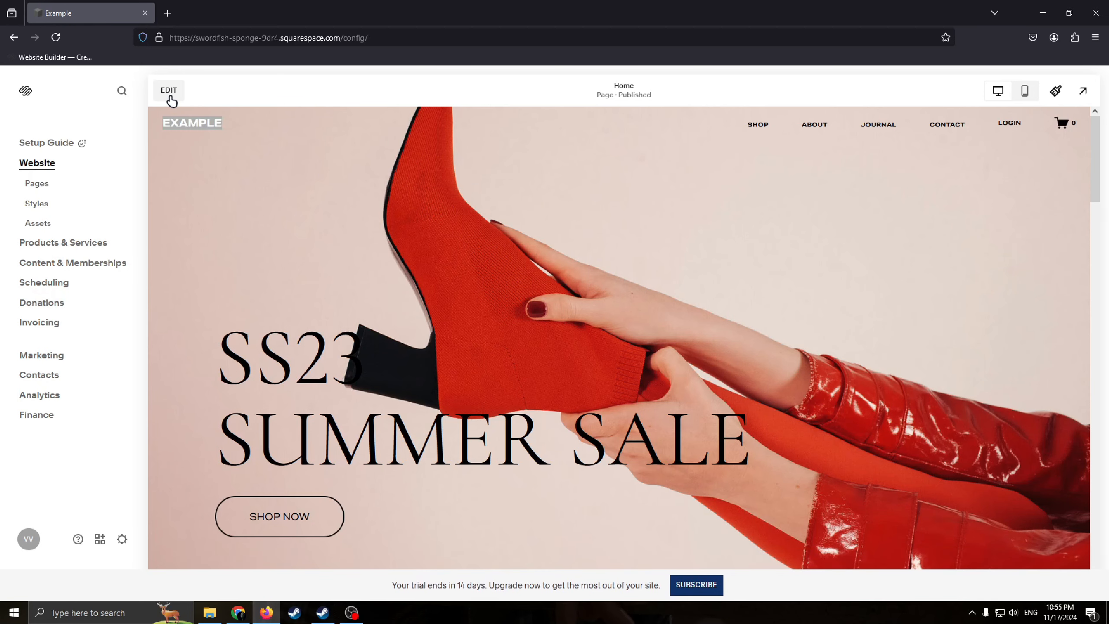
{"action": "left_click", "coordinate": [168, 99]}
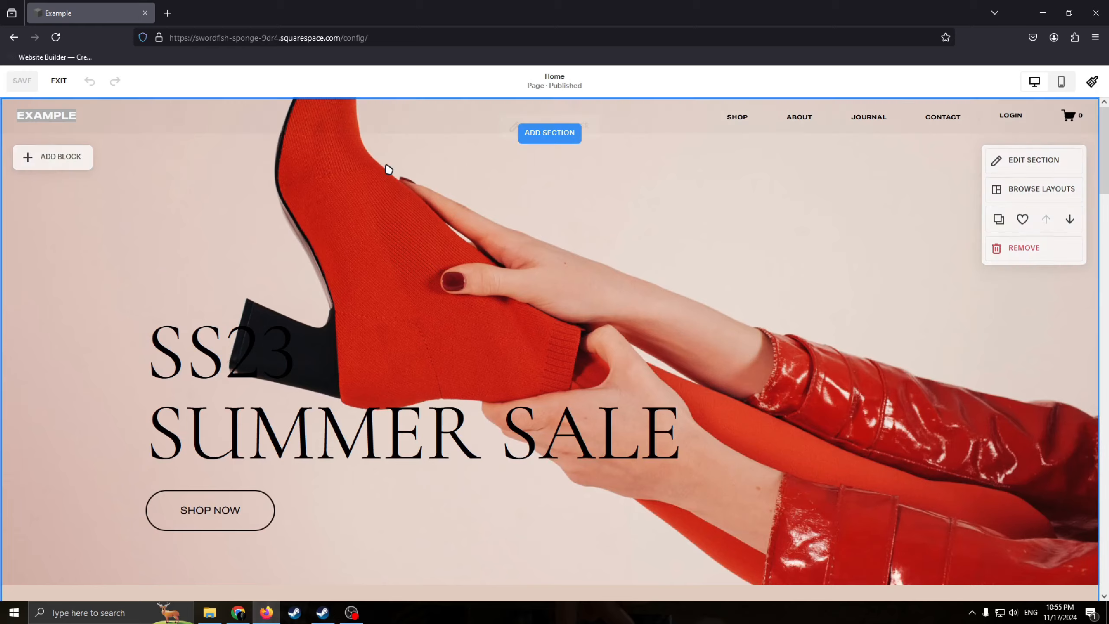
Examine the home page sections, from the summer sale banner and scrolling text through New In to the sandal collection.
{"action": "scroll", "coordinate": [689, 155], "scroll_direction": "down", "scroll_amount": 3}
{"action": "scroll", "coordinate": [690, 156], "scroll_direction": "down", "scroll_amount": 6}
{"action": "scroll", "coordinate": [734, 208], "scroll_direction": "up", "scroll_amount": 9}
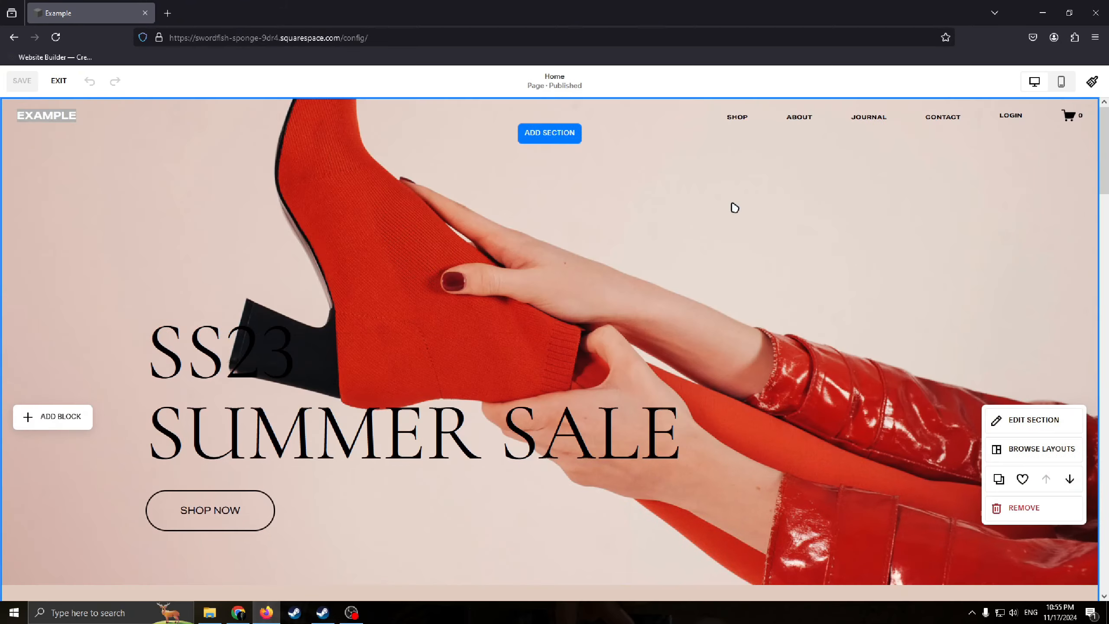
{"action": "scroll", "coordinate": [760, 229], "scroll_direction": "down", "scroll_amount": 5}
{"action": "scroll", "coordinate": [744, 244], "scroll_direction": "up", "scroll_amount": 5}
{"action": "scroll", "coordinate": [737, 251], "scroll_direction": "down", "scroll_amount": 5}
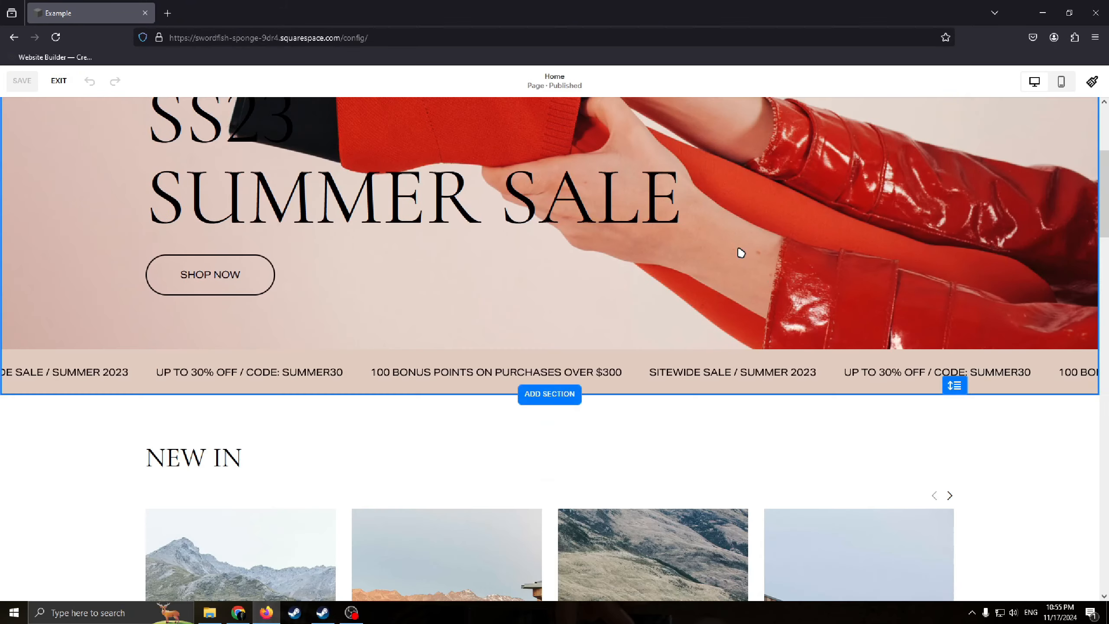
{"action": "scroll", "coordinate": [738, 250], "scroll_direction": "up", "scroll_amount": 5}
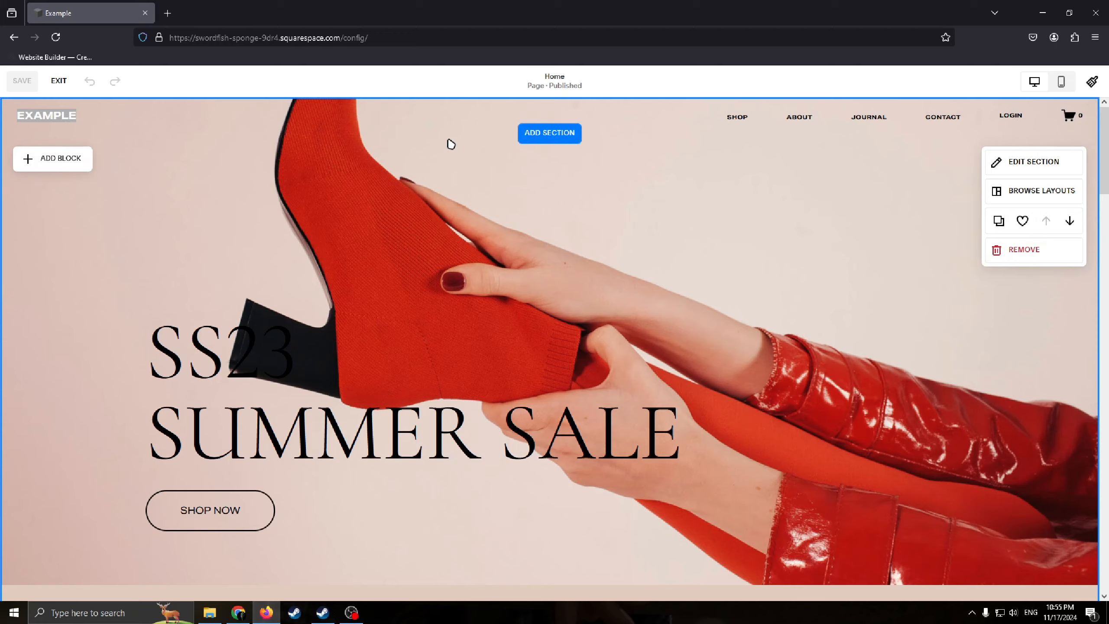
{"action": "scroll", "coordinate": [555, 251], "scroll_direction": "down", "scroll_amount": 3}
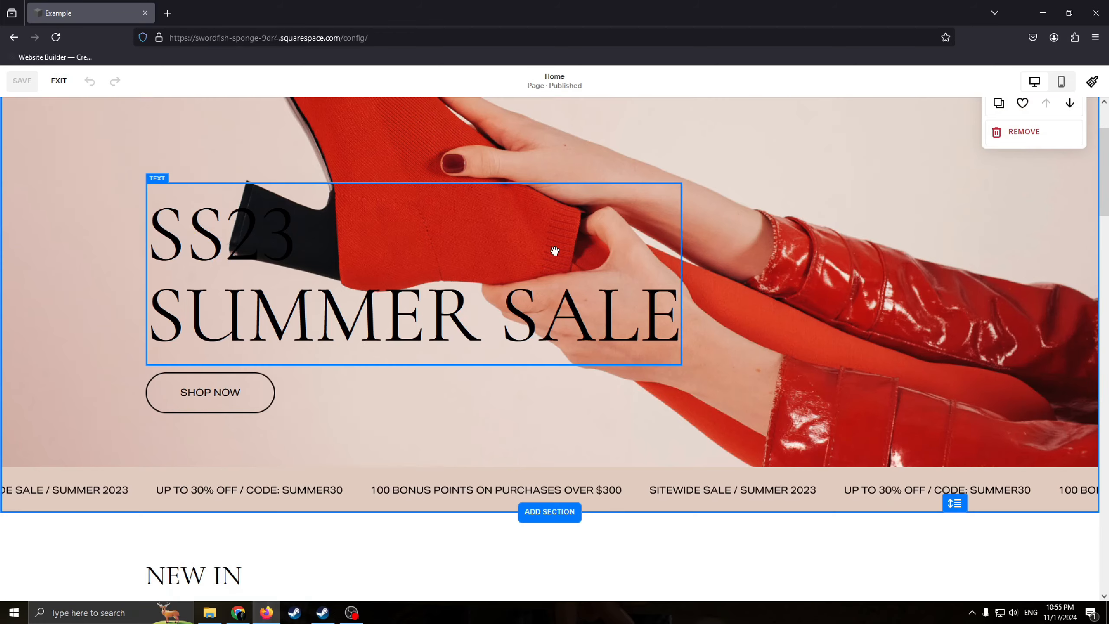
{"action": "scroll", "coordinate": [564, 297], "scroll_direction": "down", "scroll_amount": 3}
{"action": "scroll", "coordinate": [626, 342], "scroll_direction": "up", "scroll_amount": 5}
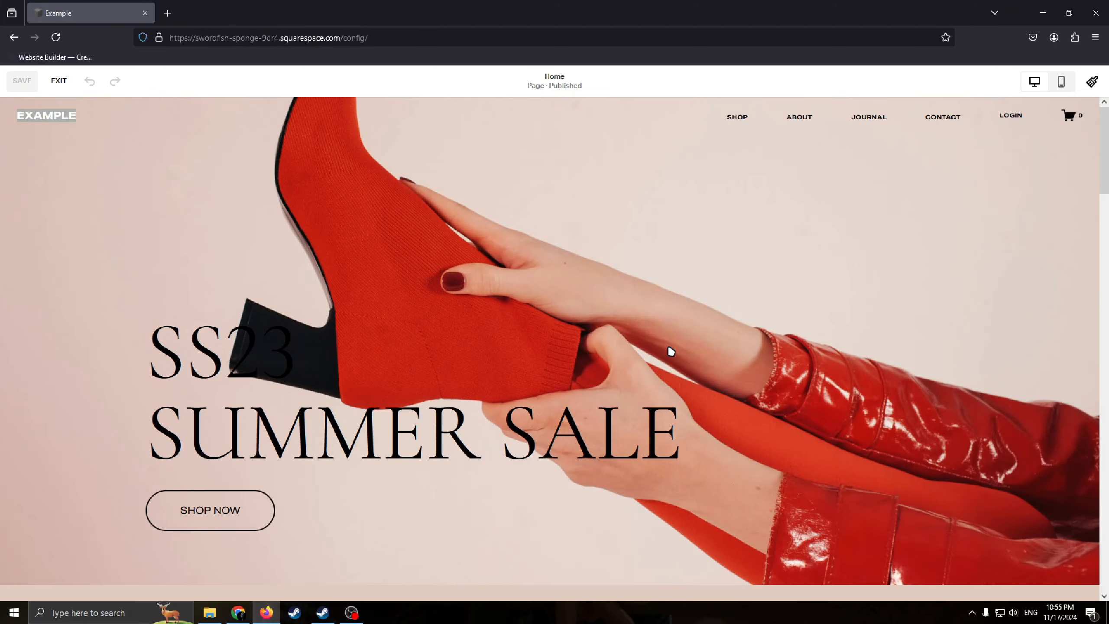
{"action": "scroll", "coordinate": [670, 352], "scroll_direction": "down", "scroll_amount": 3}
{"action": "scroll", "coordinate": [664, 341], "scroll_direction": "up", "scroll_amount": 3}
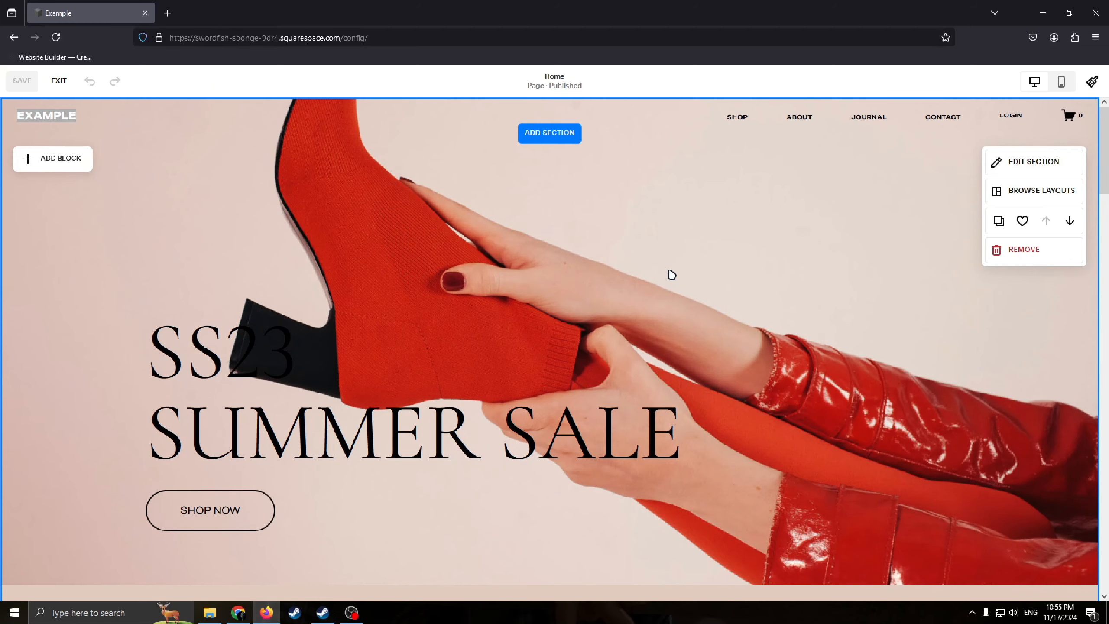
{"action": "scroll", "coordinate": [633, 238], "scroll_direction": "down", "scroll_amount": 5}
{"action": "scroll", "coordinate": [552, 269], "scroll_direction": "up", "scroll_amount": 5}
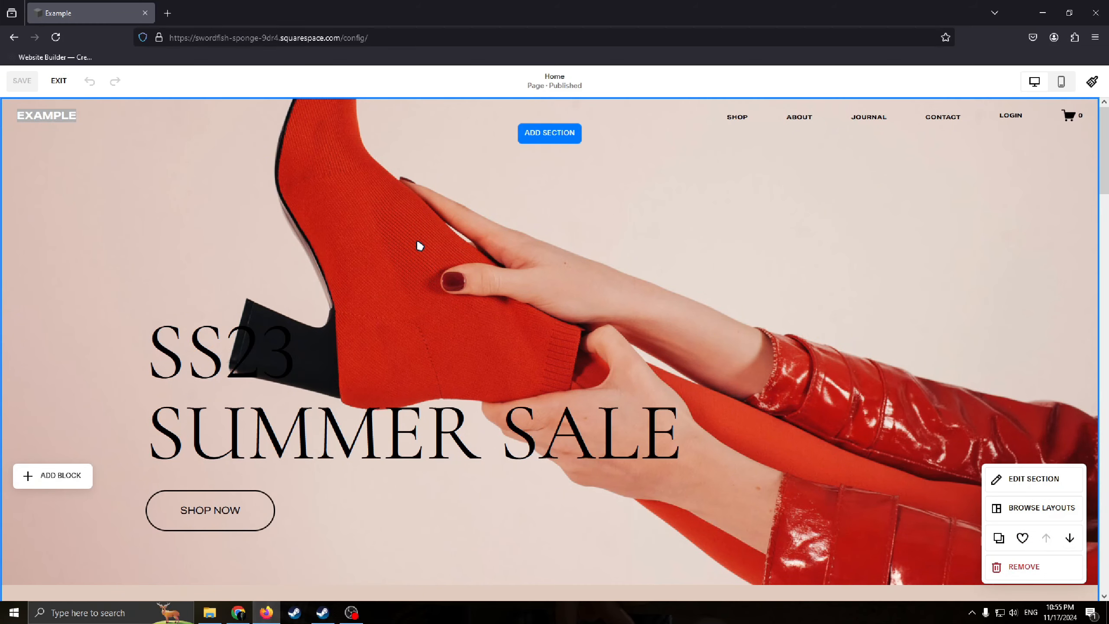
{"action": "scroll", "coordinate": [750, 315], "scroll_direction": "down", "scroll_amount": 8}
{"action": "scroll", "coordinate": [625, 227], "scroll_direction": "up", "scroll_amount": 3}
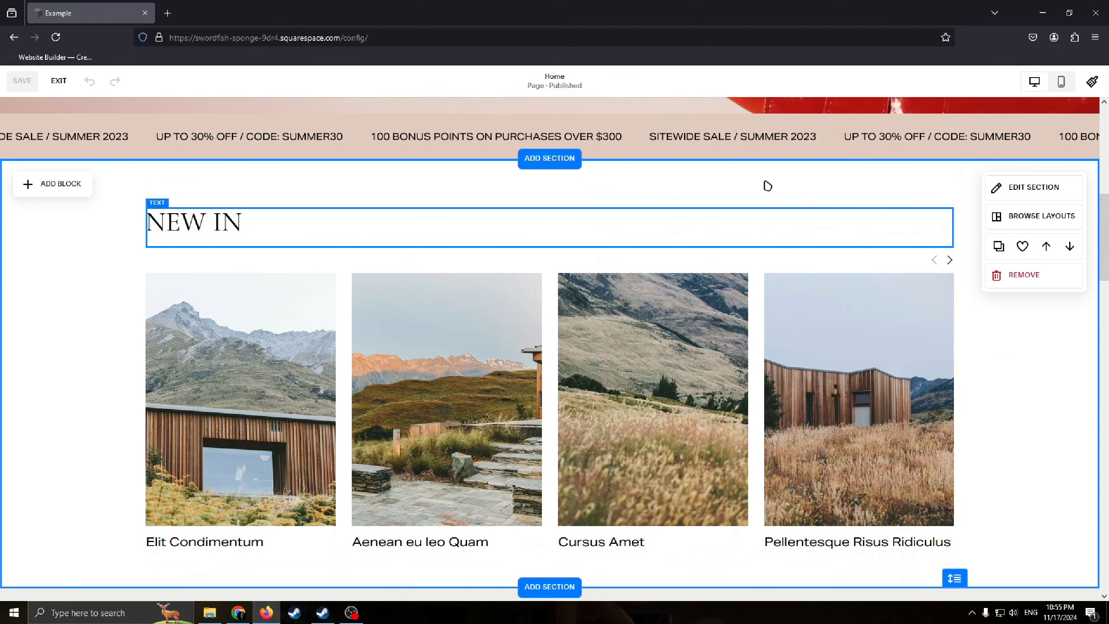
{"action": "scroll", "coordinate": [873, 250], "scroll_direction": "down", "scroll_amount": 3}
{"action": "scroll", "coordinate": [911, 241], "scroll_direction": "up", "scroll_amount": 3}
{"action": "scroll", "coordinate": [872, 243], "scroll_direction": "down", "scroll_amount": 4}
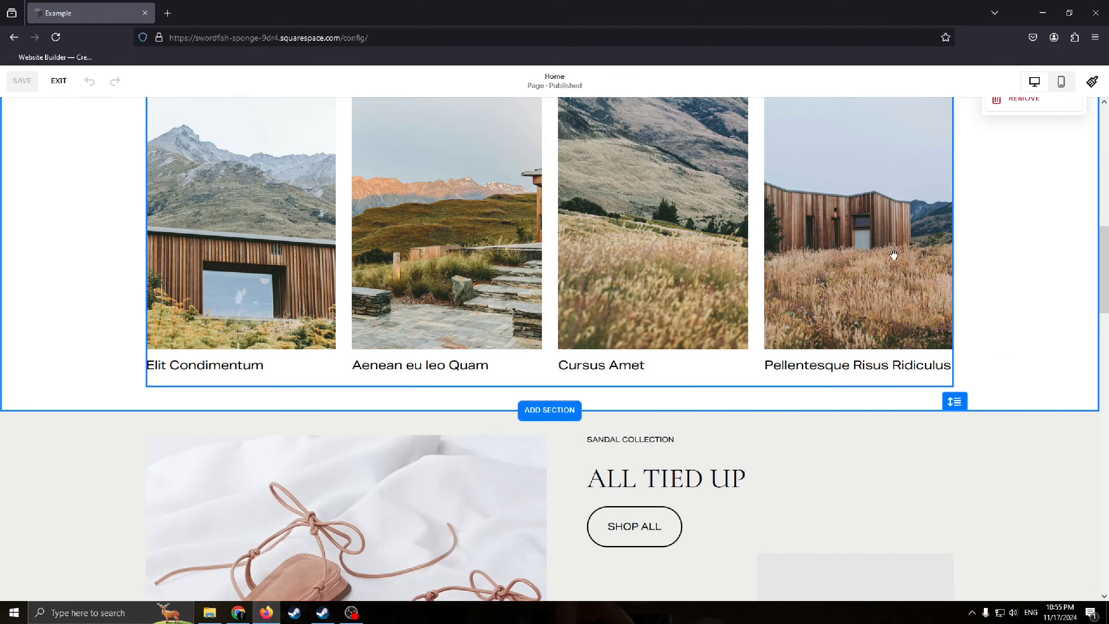
{"action": "scroll", "coordinate": [656, 284], "scroll_direction": "up", "scroll_amount": 4}
{"action": "scroll", "coordinate": [782, 290], "scroll_direction": "down", "scroll_amount": 12}
{"action": "scroll", "coordinate": [628, 228], "scroll_direction": "up", "scroll_amount": 4}
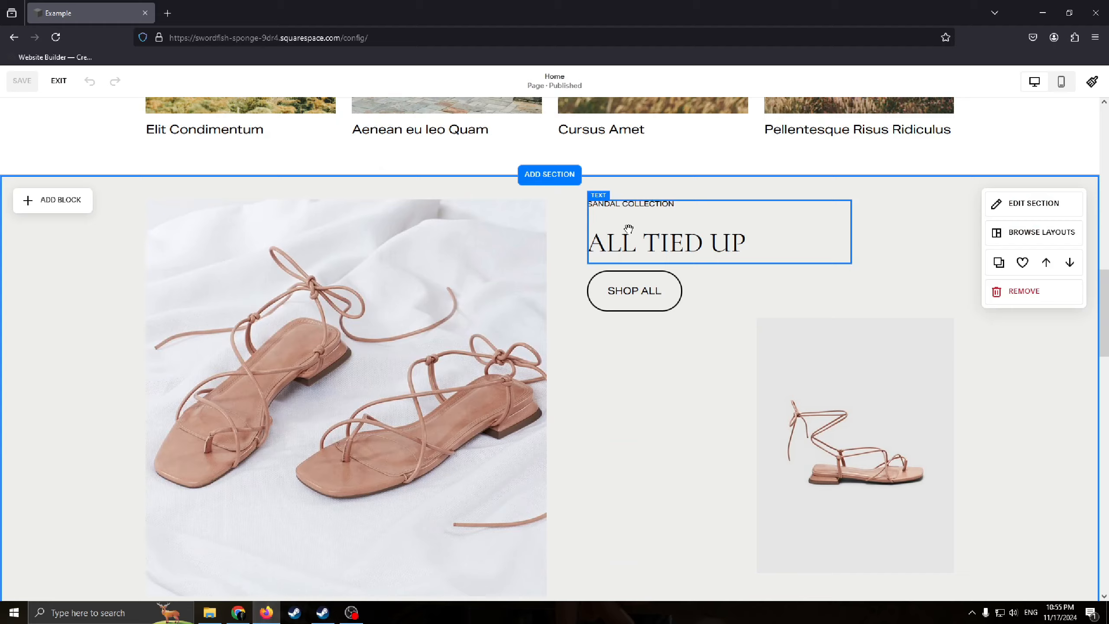
{"action": "scroll", "coordinate": [708, 342], "scroll_direction": "down", "scroll_amount": 3}
{"action": "scroll", "coordinate": [696, 379], "scroll_direction": "up", "scroll_amount": 20}
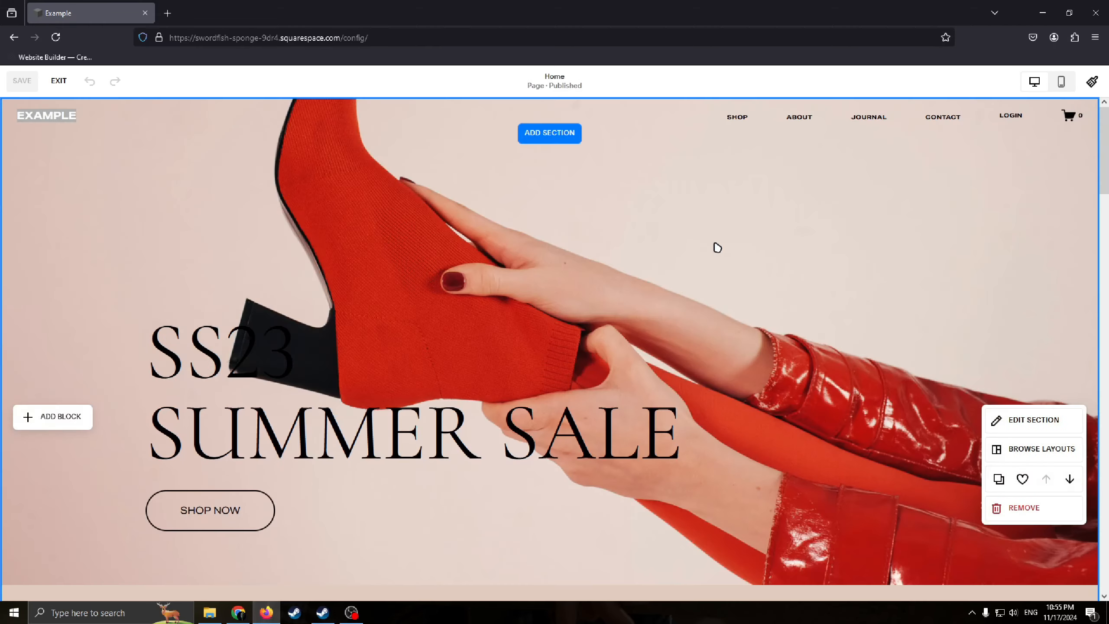
{"action": "scroll", "coordinate": [750, 267], "scroll_direction": "down", "scroll_amount": 10}
{"action": "scroll", "coordinate": [716, 248], "scroll_direction": "up", "scroll_amount": 10}
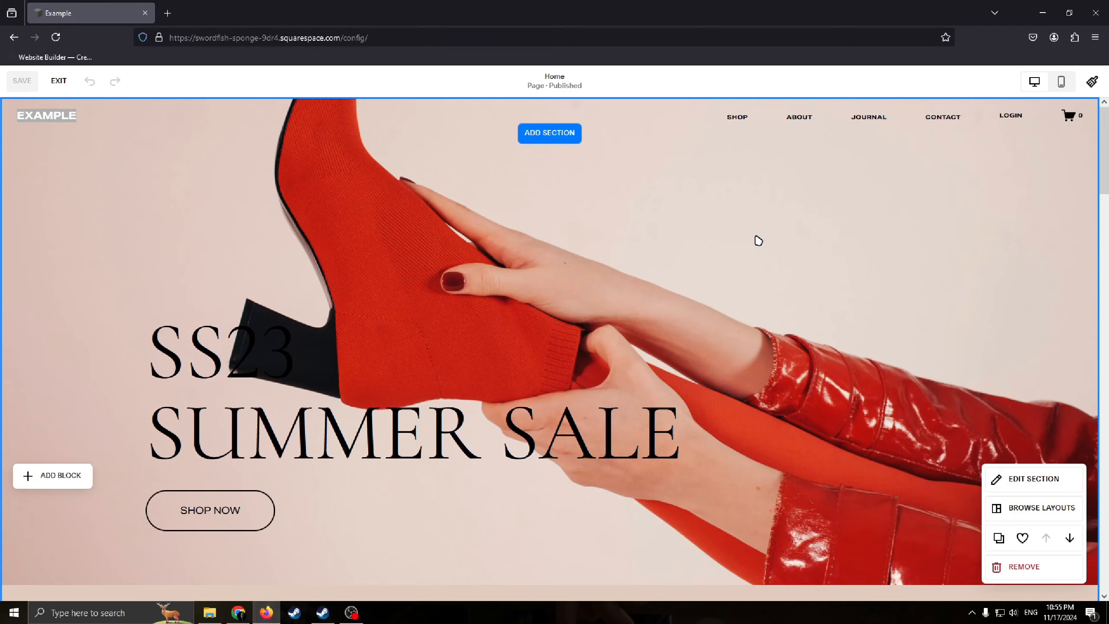
{"action": "scroll", "coordinate": [758, 241], "scroll_direction": "down", "scroll_amount": 10}
{"action": "scroll", "coordinate": [703, 317], "scroll_direction": "up", "scroll_amount": 6}
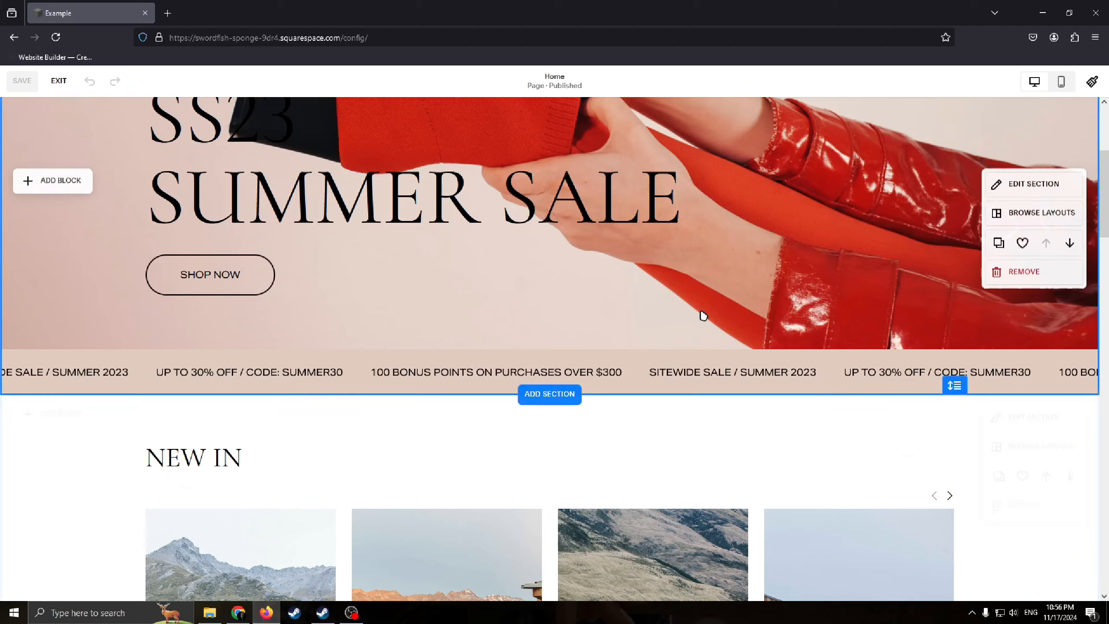
{"action": "scroll", "coordinate": [608, 394], "scroll_direction": "up", "scroll_amount": 3}
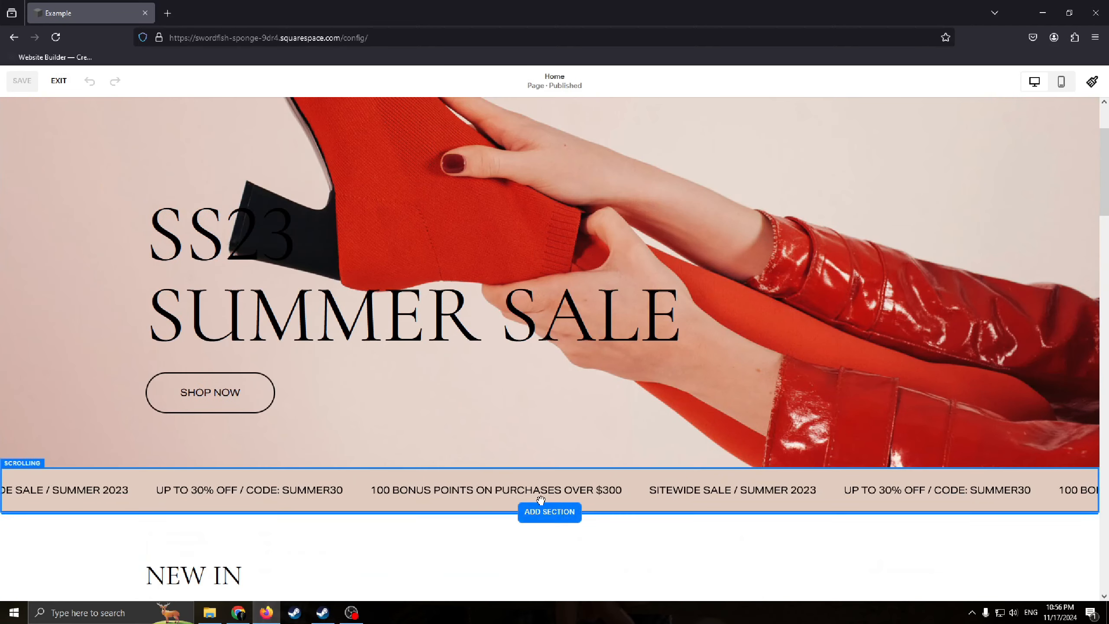
Browse the Intro and Contact section layouts and insert the "Introduce your brand" intro section with a curved lower edge above New In.
{"action": "scroll", "coordinate": [538, 515], "scroll_direction": "down", "scroll_amount": 5}
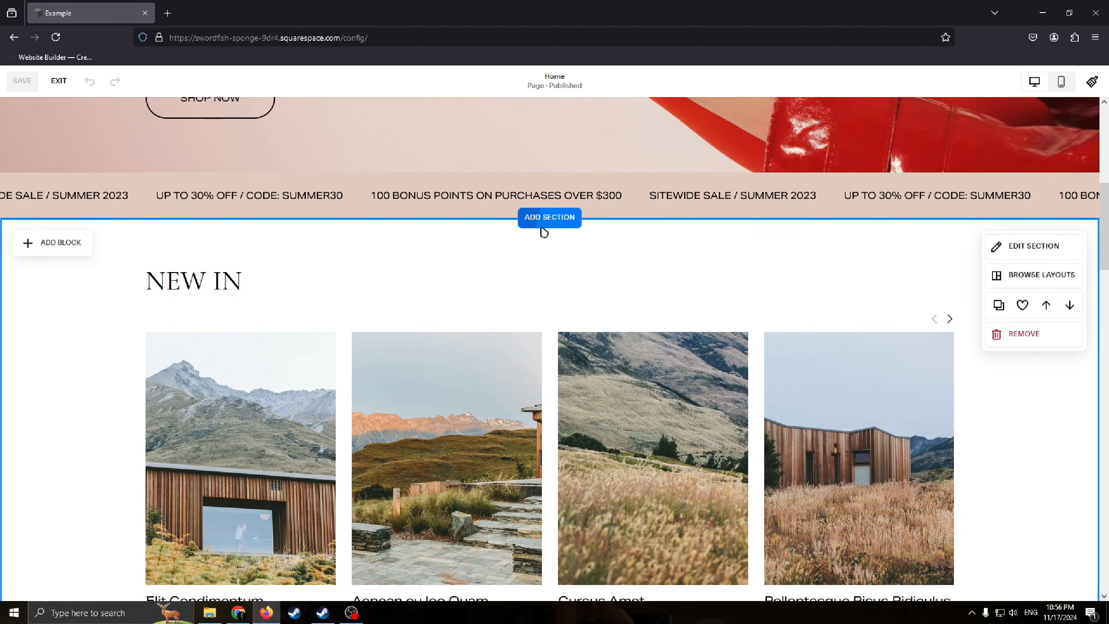
{"action": "left_click", "coordinate": [551, 220]}
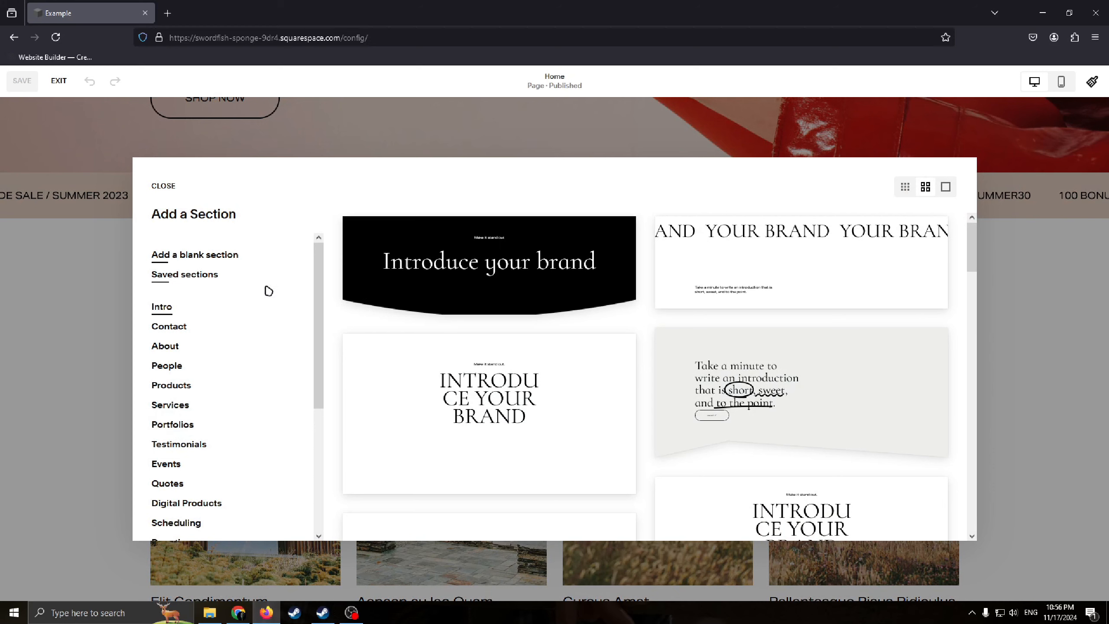
{"action": "scroll", "coordinate": [228, 341], "scroll_direction": "down", "scroll_amount": 4}
{"action": "scroll", "coordinate": [222, 317], "scroll_direction": "up", "scroll_amount": 4}
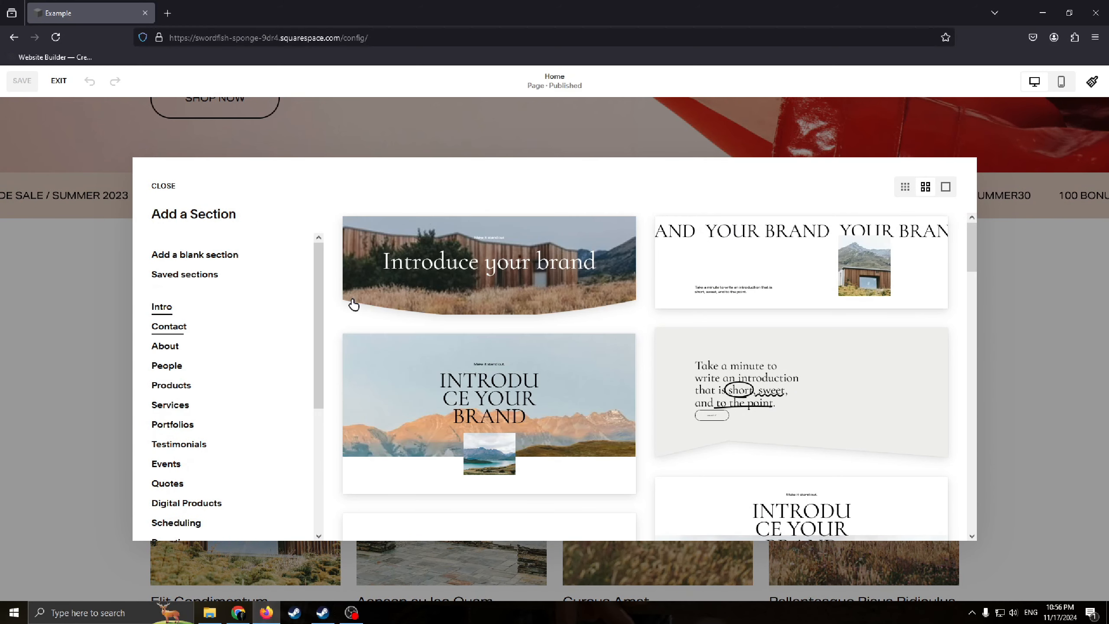
{"action": "scroll", "coordinate": [616, 374], "scroll_direction": "down", "scroll_amount": 3}
{"action": "scroll", "coordinate": [228, 324], "scroll_direction": "down", "scroll_amount": 4}
{"action": "scroll", "coordinate": [174, 331], "scroll_direction": "up", "scroll_amount": 4}
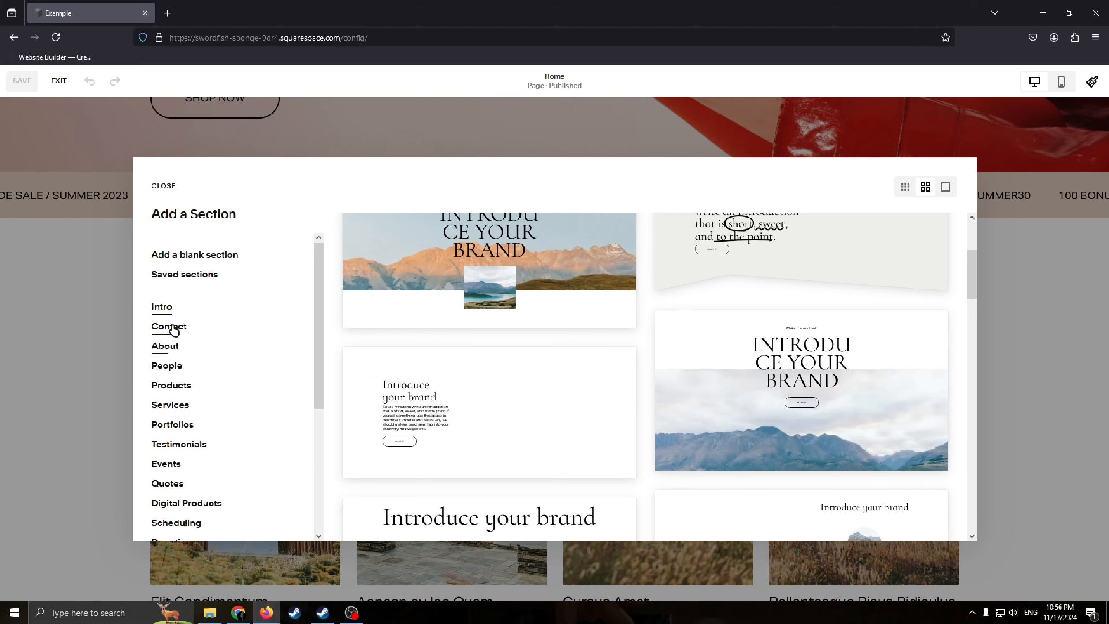
{"action": "left_click", "coordinate": [174, 330]}
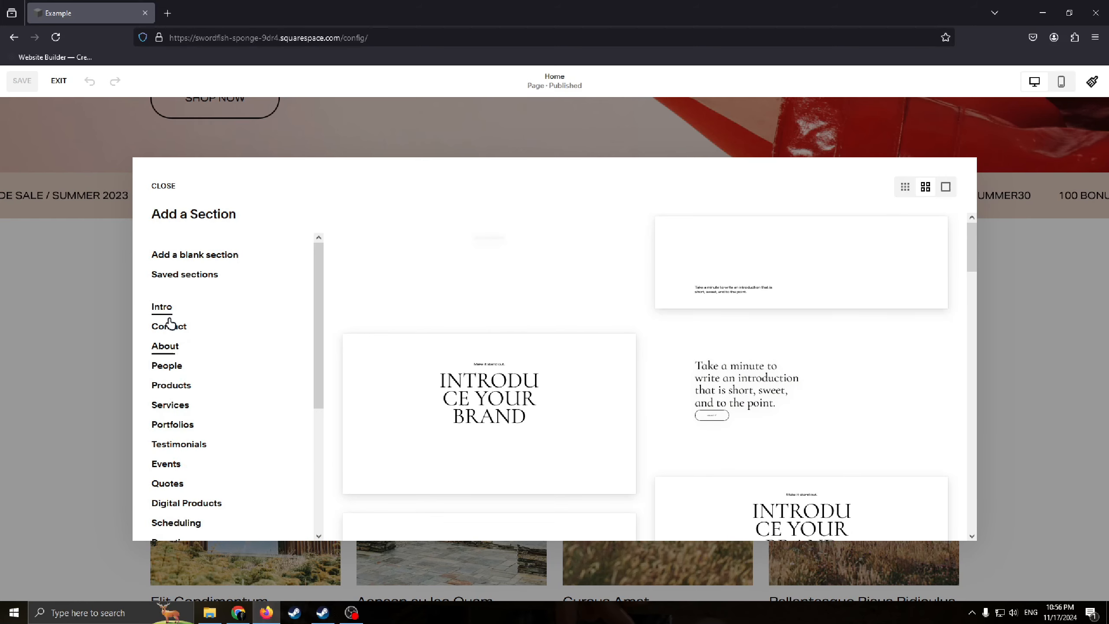
{"action": "left_click", "coordinate": [179, 328]}
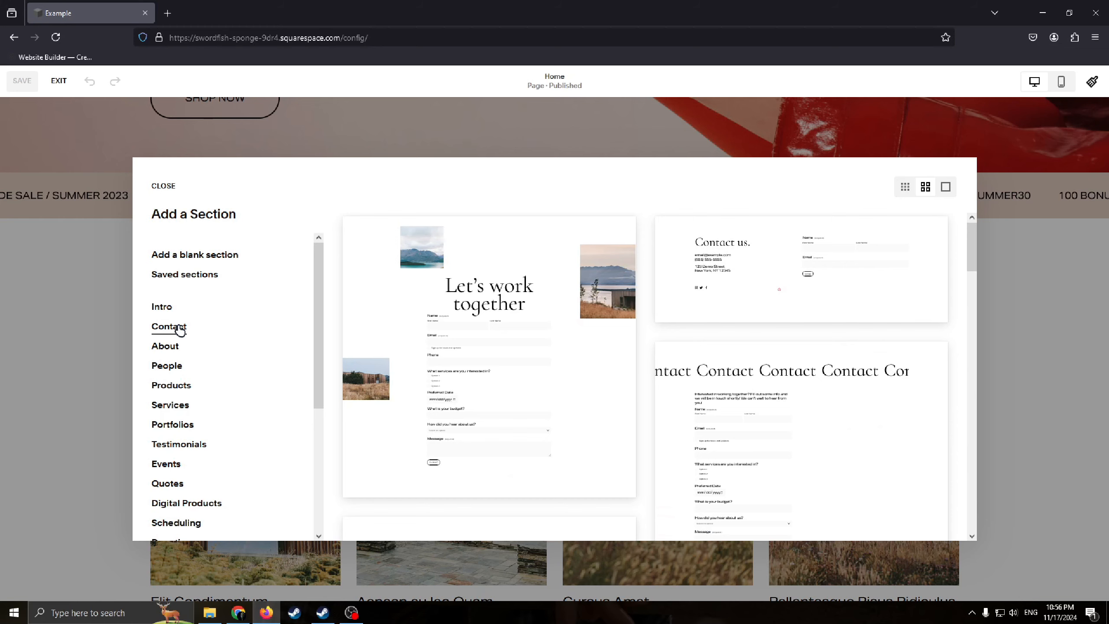
{"action": "left_click", "coordinate": [167, 310]}
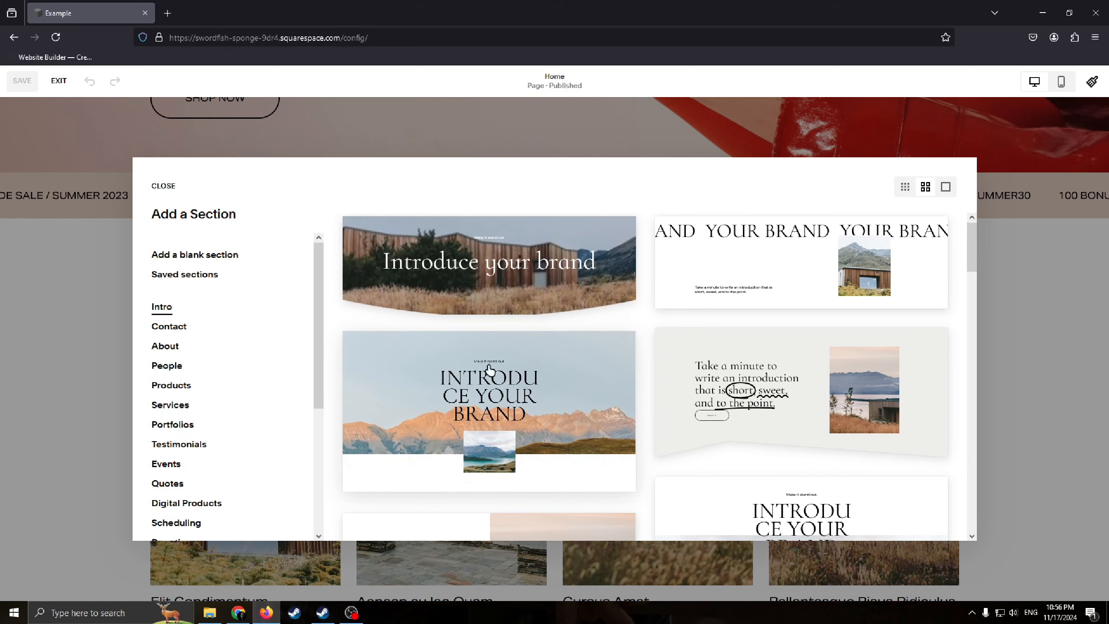
{"action": "left_click", "coordinate": [570, 268]}
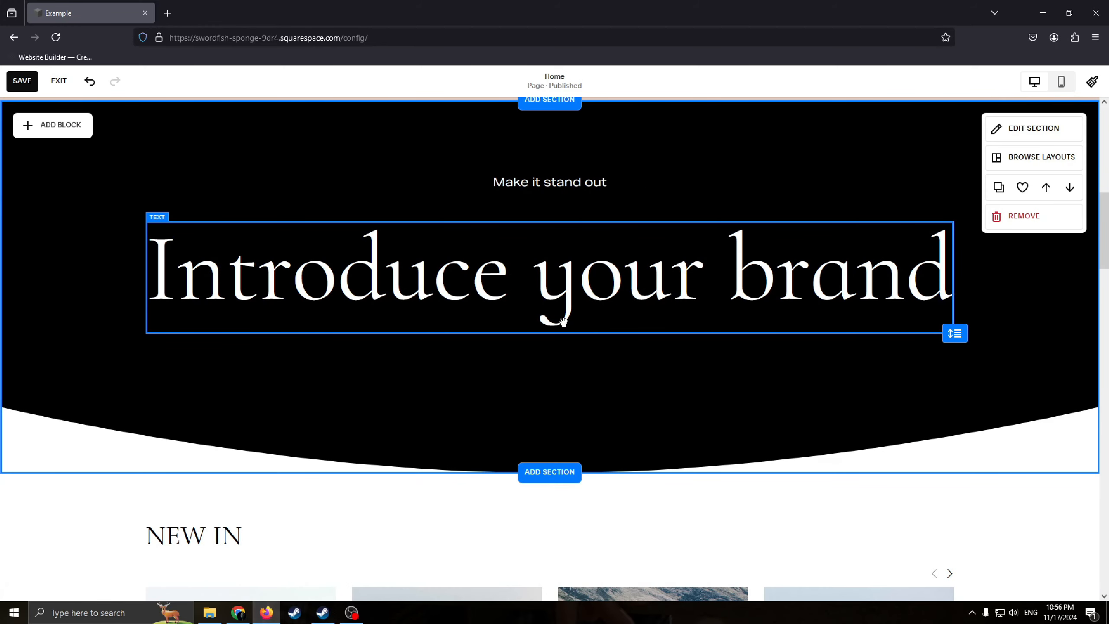
{"action": "scroll", "coordinate": [563, 322], "scroll_direction": "up", "scroll_amount": 1}
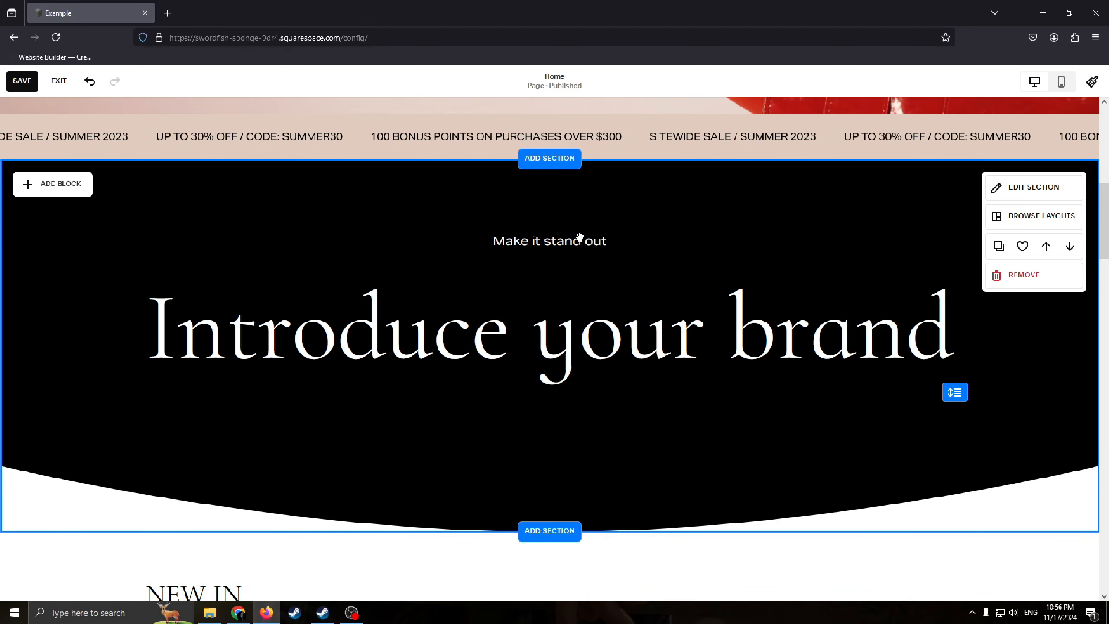
{"action": "scroll", "coordinate": [505, 305], "scroll_direction": "up", "scroll_amount": 3}
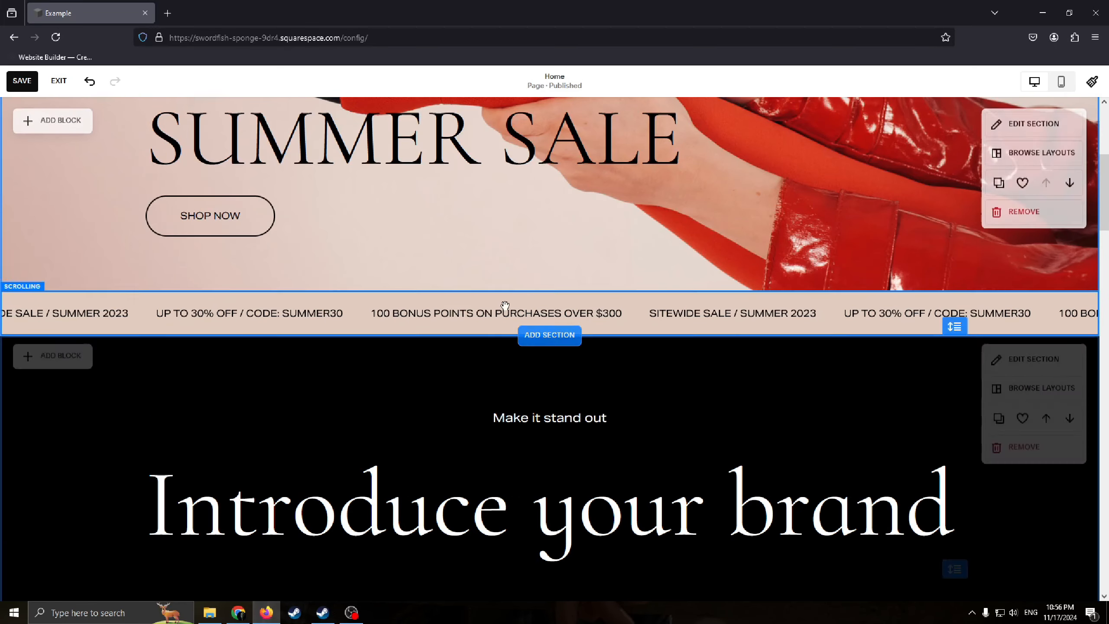
Examine the new intro section between the scrolling sale text and New In, including its two text blocks.
{"action": "scroll", "coordinate": [505, 305], "scroll_direction": "down", "scroll_amount": 4}
{"action": "scroll", "coordinate": [611, 306], "scroll_direction": "up", "scroll_amount": 5}
{"action": "scroll", "coordinate": [691, 308], "scroll_direction": "down", "scroll_amount": 3}
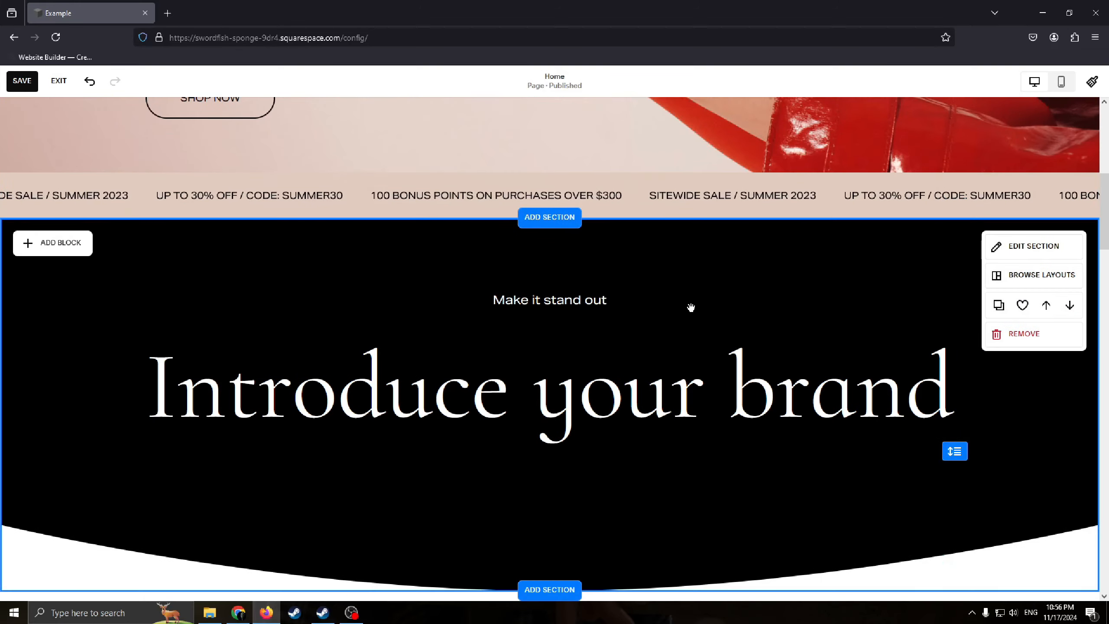
{"action": "scroll", "coordinate": [691, 308], "scroll_direction": "down", "scroll_amount": 2}
{"action": "left_click_drag", "start_coordinate": [601, 265], "coordinate": [698, 223]}
{"action": "mouse_move", "coordinate": [957, 333]}
{"action": "left_mouse_down"}
{"action": "mouse_move", "coordinate": [1033, 453]}
{"action": "mouse_move", "coordinate": [884, 315]}
{"action": "mouse_move", "coordinate": [966, 345]}
{"action": "left_mouse_up"}
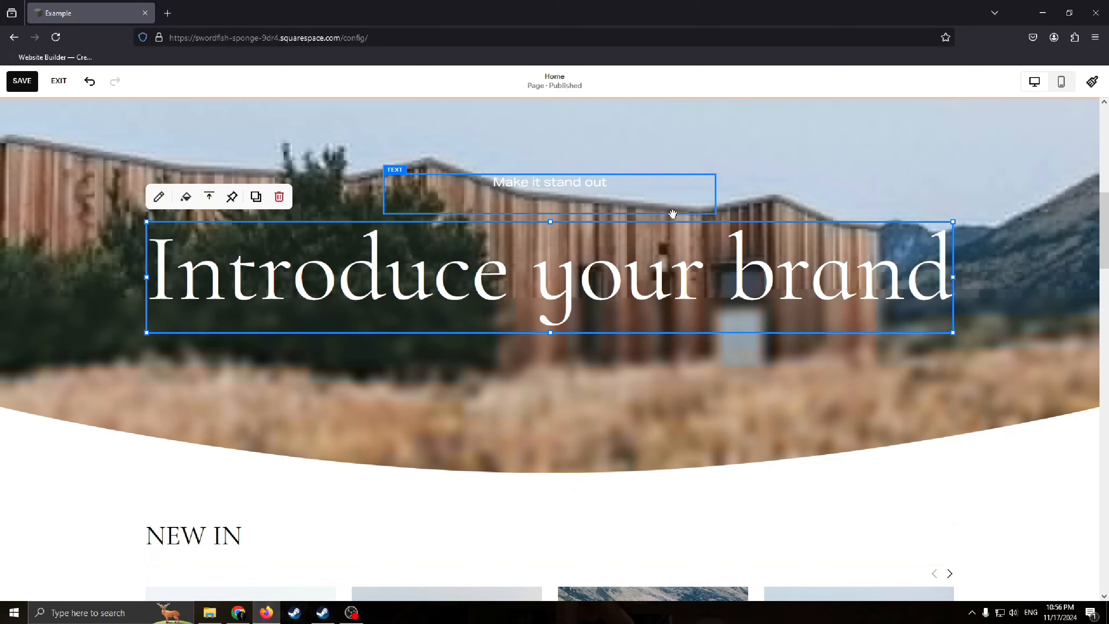
{"action": "scroll", "coordinate": [611, 324], "scroll_direction": "up", "scroll_amount": 1}
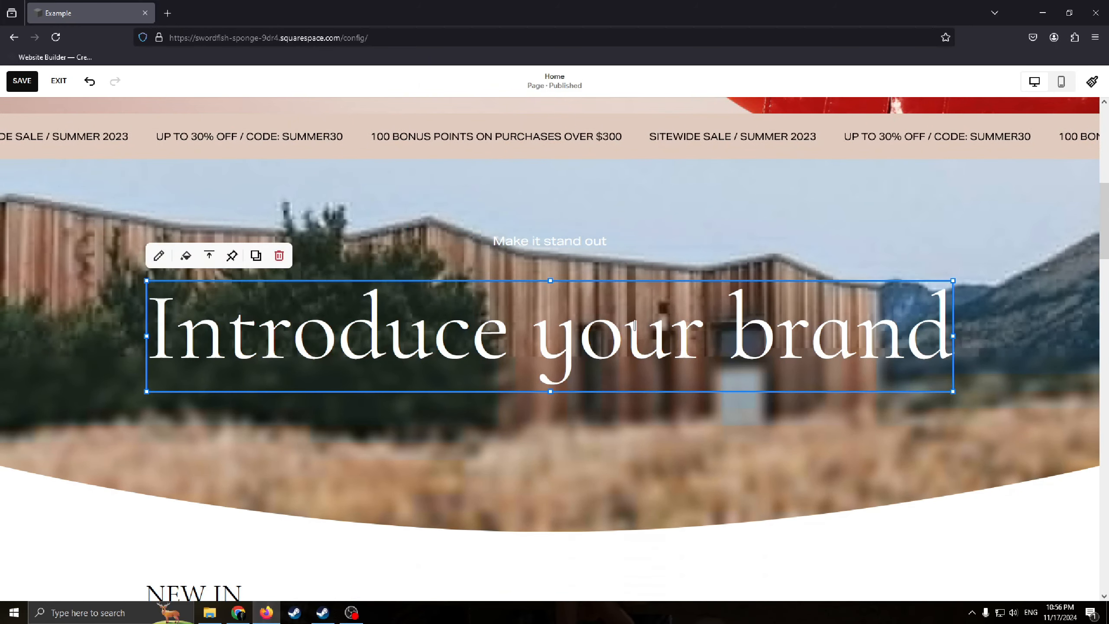
{"action": "left_click", "coordinate": [578, 328]}
{"action": "left_click_drag", "start_coordinate": [167, 310], "coordinate": [954, 327]}
{"action": "left_click", "coordinate": [926, 324]}
{"action": "double_click", "coordinate": [676, 308]}
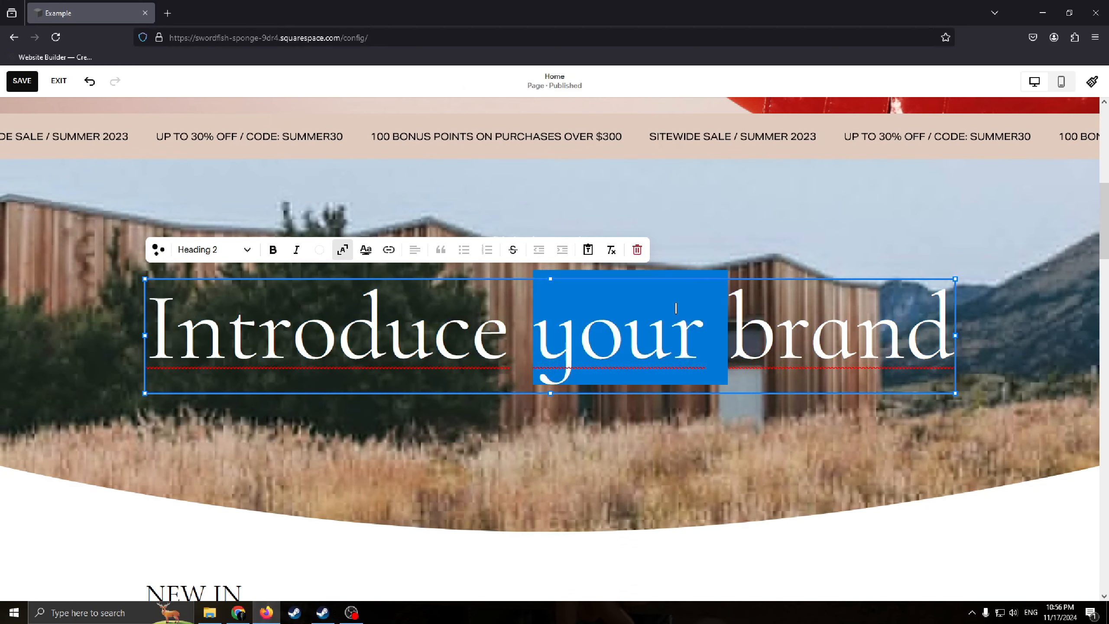
{"action": "left_click", "coordinate": [908, 340]}
{"action": "left_click", "coordinate": [918, 250]}
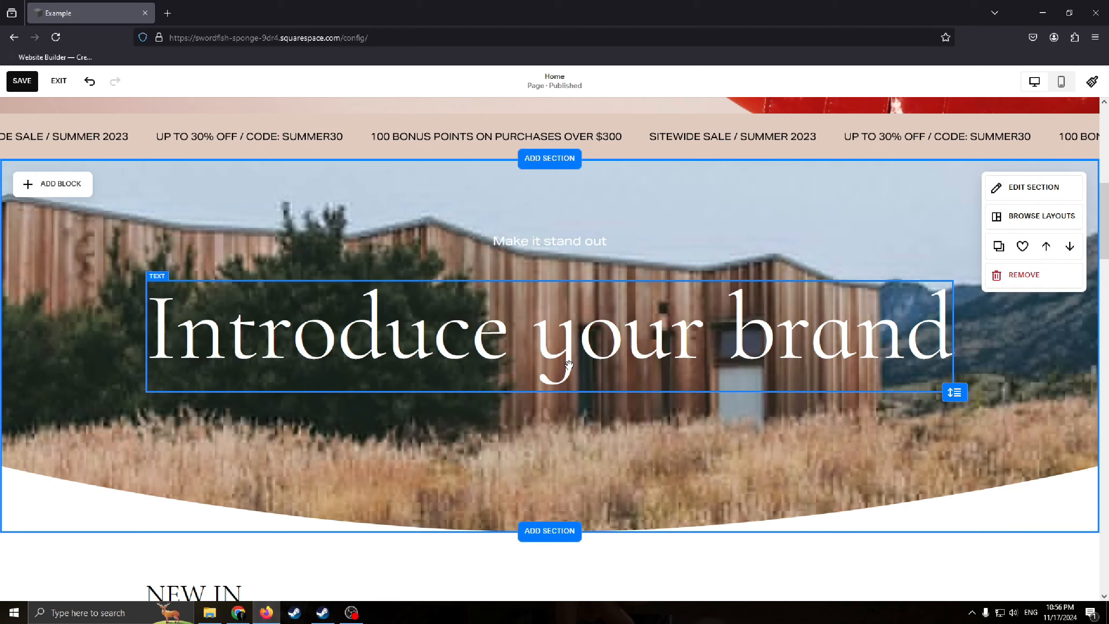
Replace the "Make it stand out" text above the brand heading with "Example" and scale it to fill its text box.
{"action": "double_click", "coordinate": [651, 298]}
{"action": "left_click_drag", "start_coordinate": [945, 344], "coordinate": [158, 319]}
{"action": "key", "text": "BackSpace"}
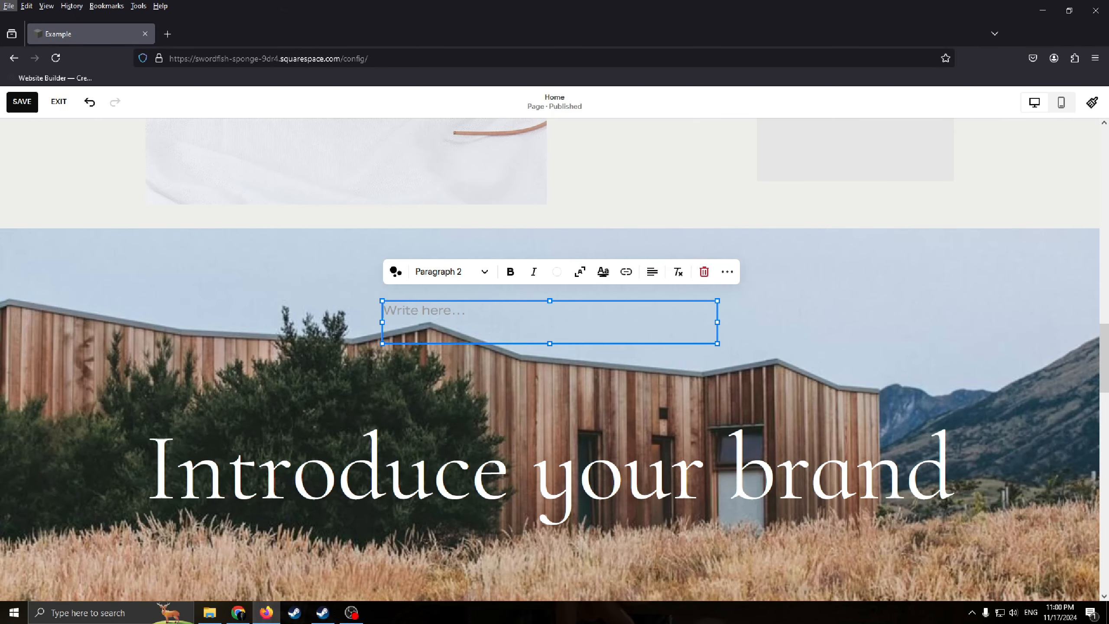
{"action": "key", "text": "alt"}
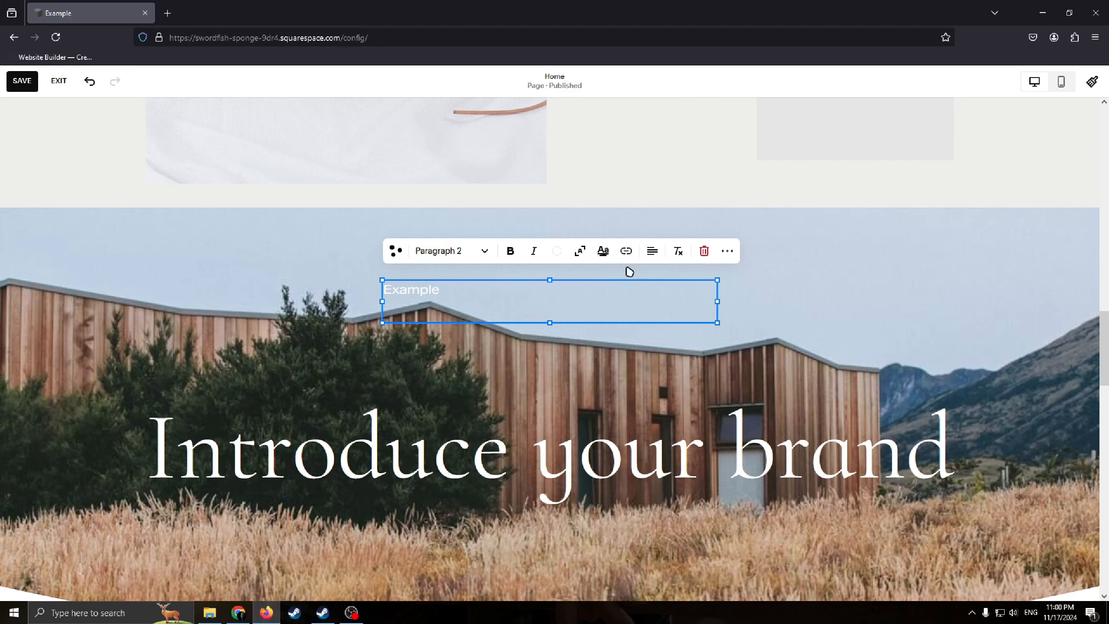
{"action": "mouse_move", "coordinate": [720, 324]}
{"action": "left_mouse_down"}
{"action": "mouse_move", "coordinate": [817, 371]}
{"action": "mouse_move", "coordinate": [718, 324]}
{"action": "left_mouse_up"}
{"action": "left_click", "coordinate": [580, 252]}
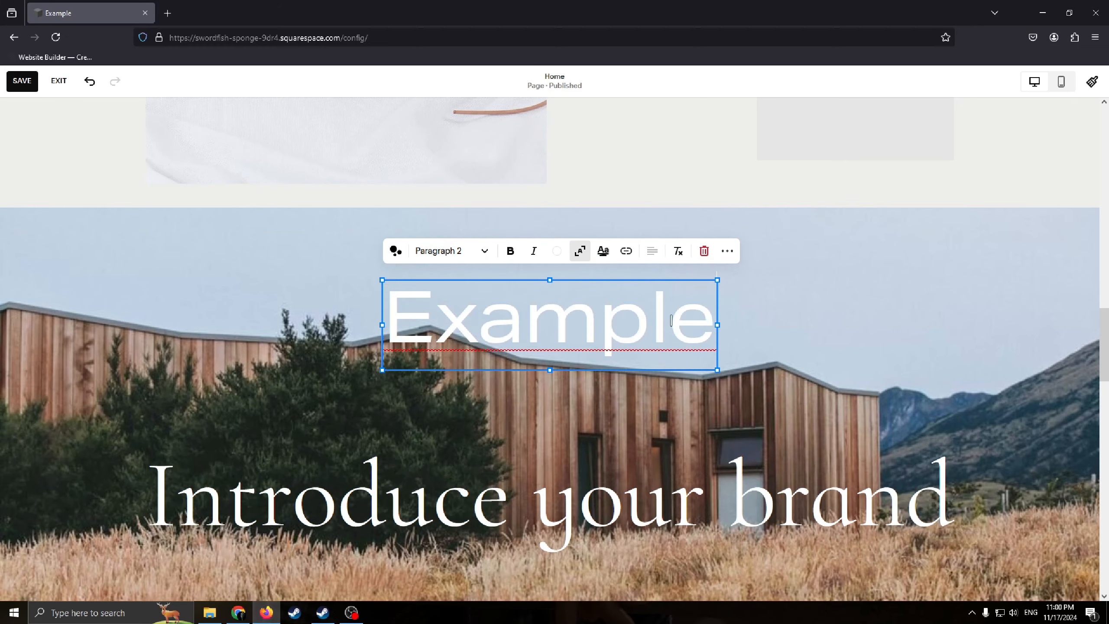
Review the text style options and block tools for the Example text, along with the surrounding intro section.
{"action": "left_click", "coordinate": [483, 252]}
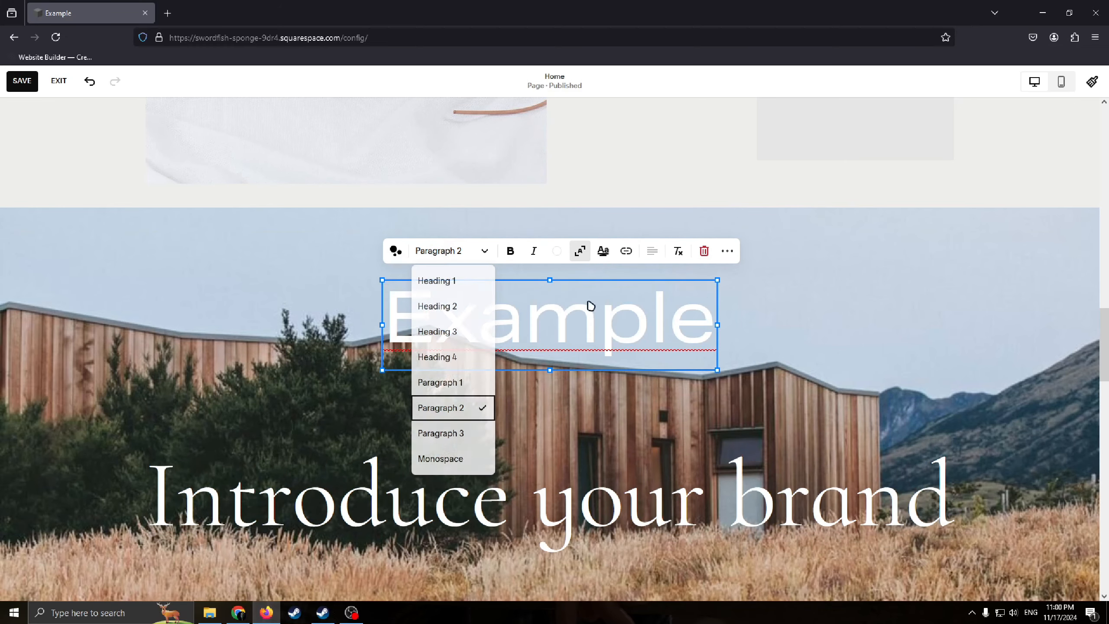
{"action": "scroll", "coordinate": [540, 352], "scroll_direction": "down", "scroll_amount": 1}
{"action": "left_click", "coordinate": [712, 257]}
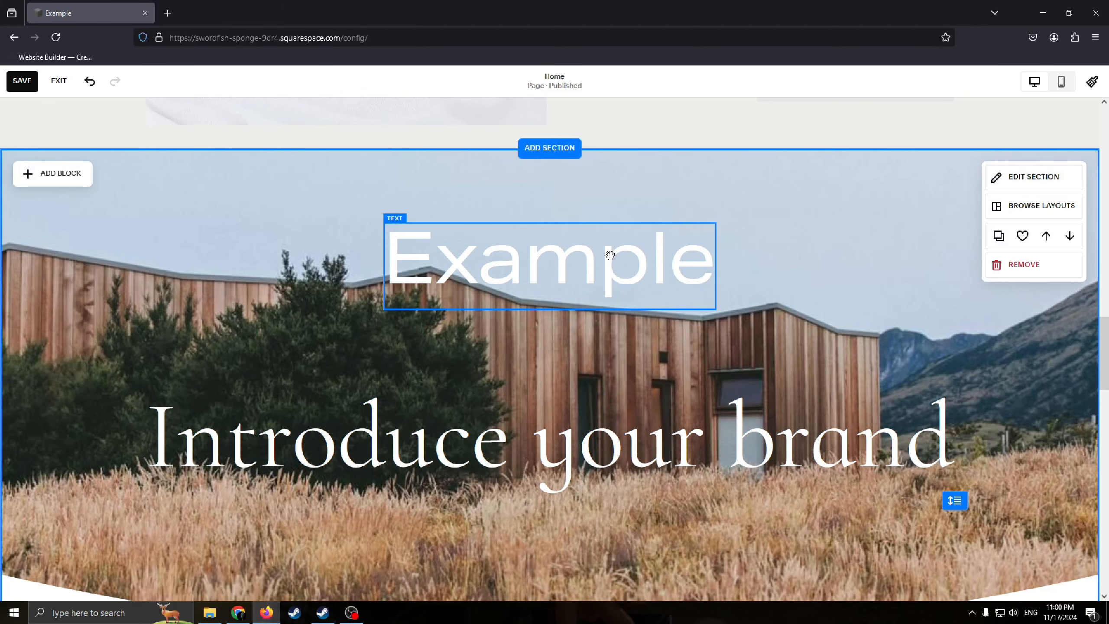
{"action": "left_click", "coordinate": [569, 270]}
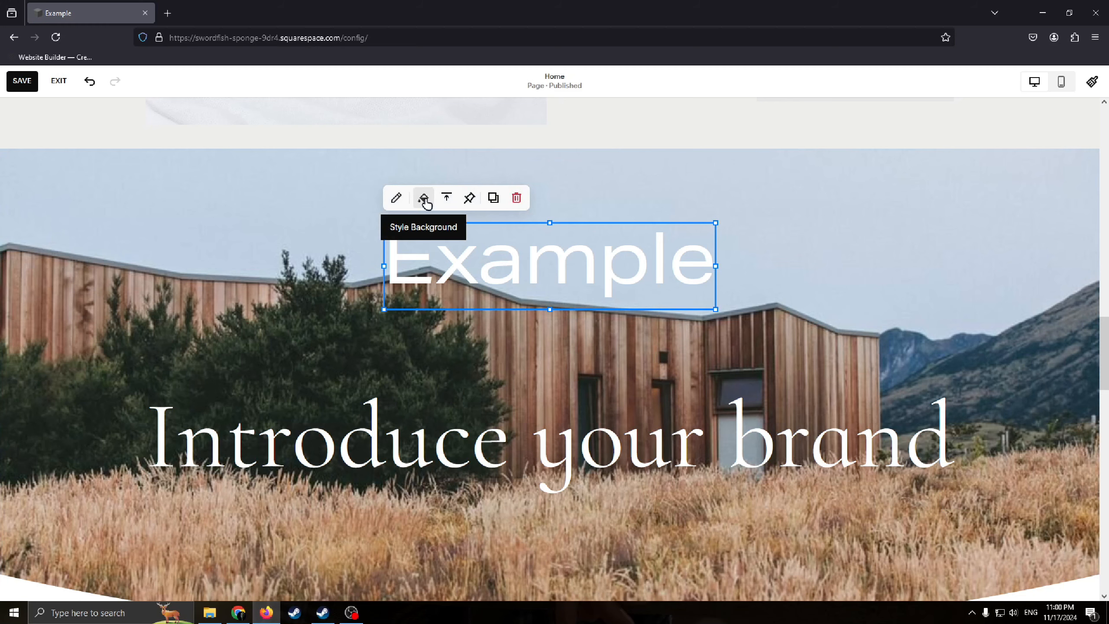
{"action": "left_click", "coordinate": [774, 328]}
{"action": "scroll", "coordinate": [787, 325], "scroll_direction": "down", "scroll_amount": 1}
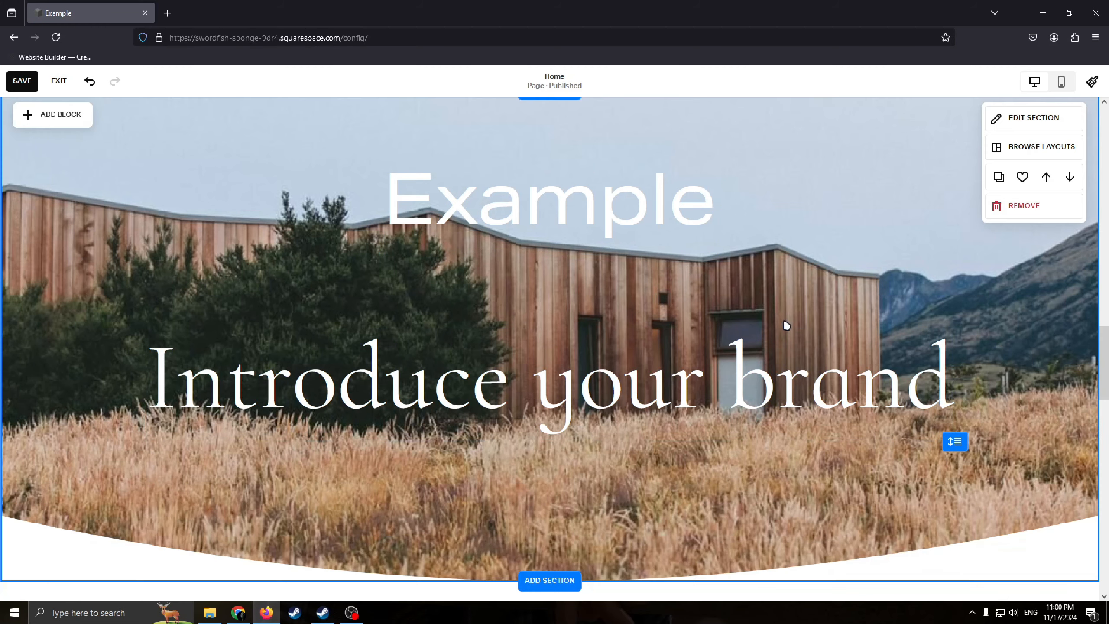
{"action": "scroll", "coordinate": [845, 228], "scroll_direction": "up", "scroll_amount": 1}
{"action": "scroll", "coordinate": [699, 262], "scroll_direction": "down", "scroll_amount": 3}
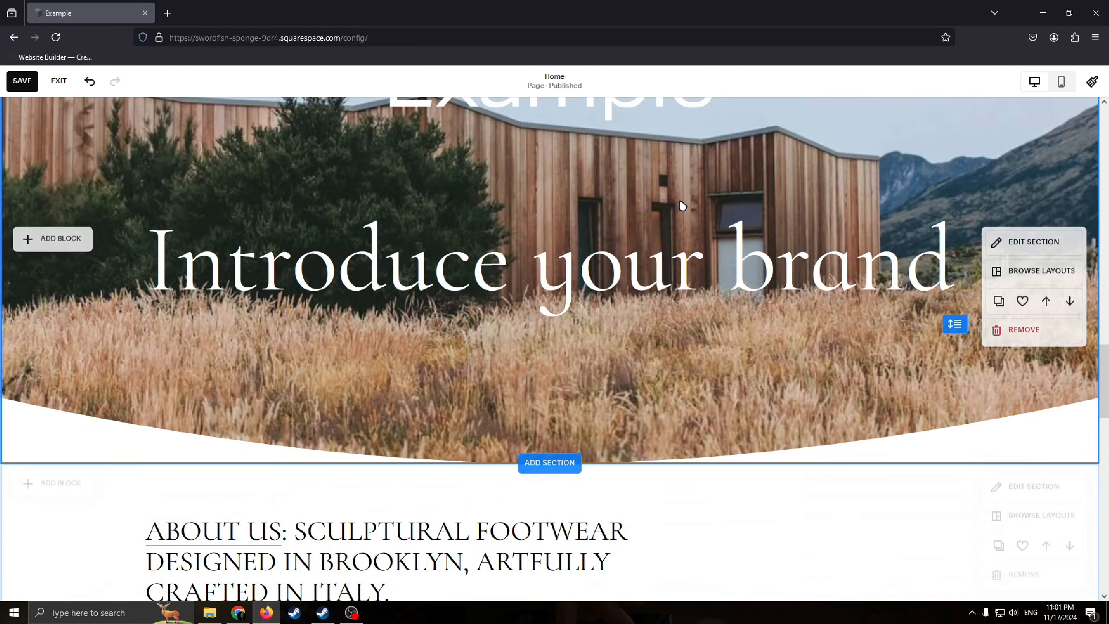
{"action": "scroll", "coordinate": [721, 218], "scroll_direction": "up", "scroll_amount": 2}
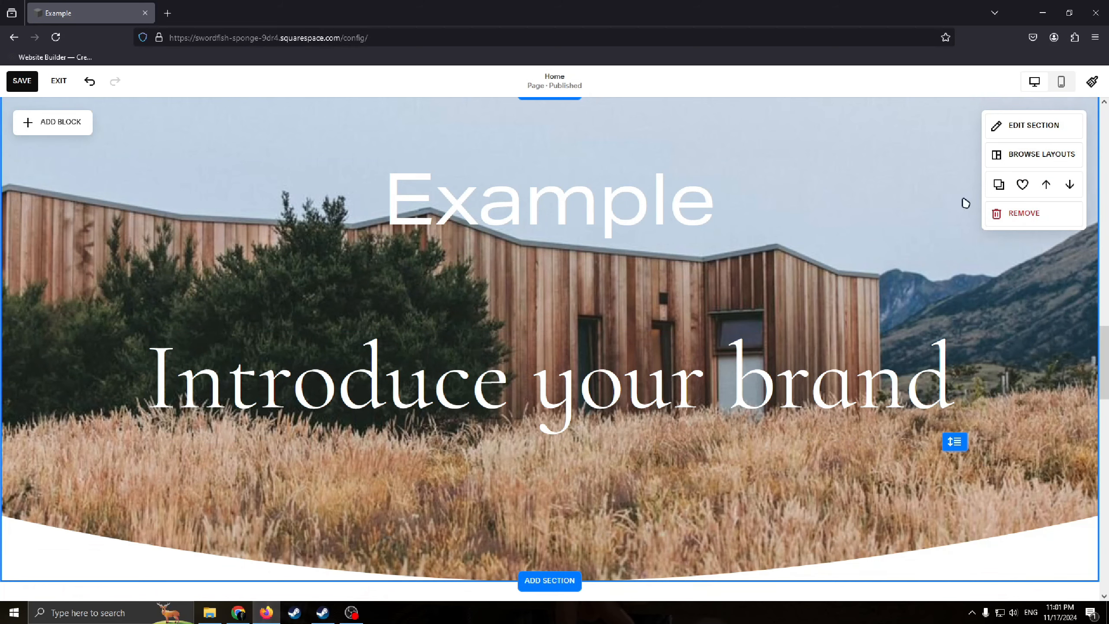
Replace the intro section's background image with the free stock photo of a blue mountain range above clouds.
{"action": "left_click", "coordinate": [1011, 127]}
{"action": "left_click", "coordinate": [983, 159]}
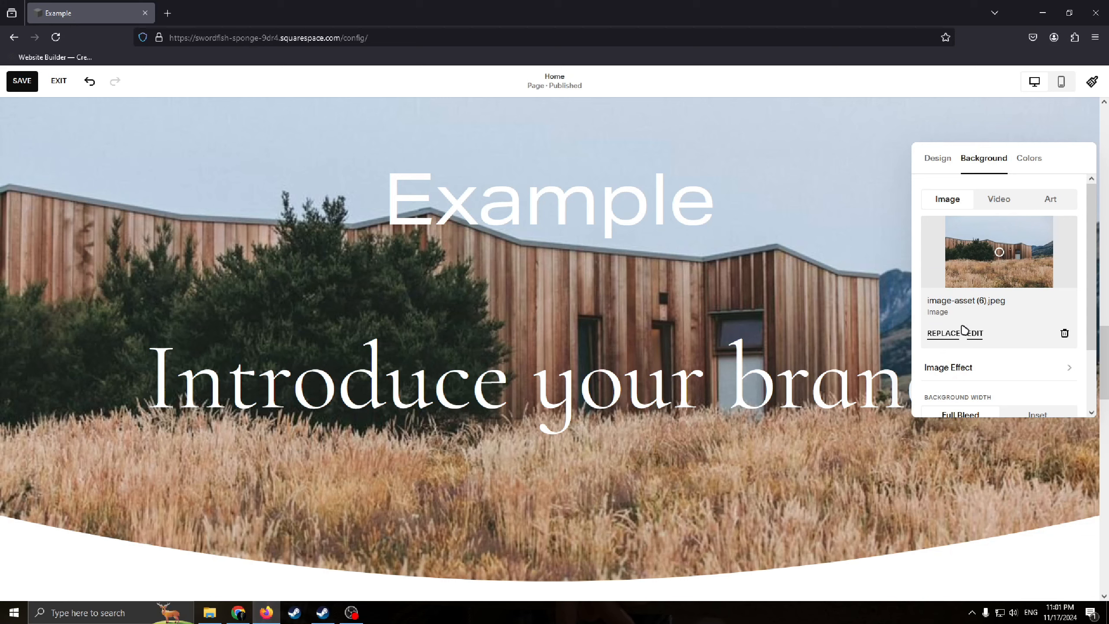
{"action": "left_click", "coordinate": [943, 334]}
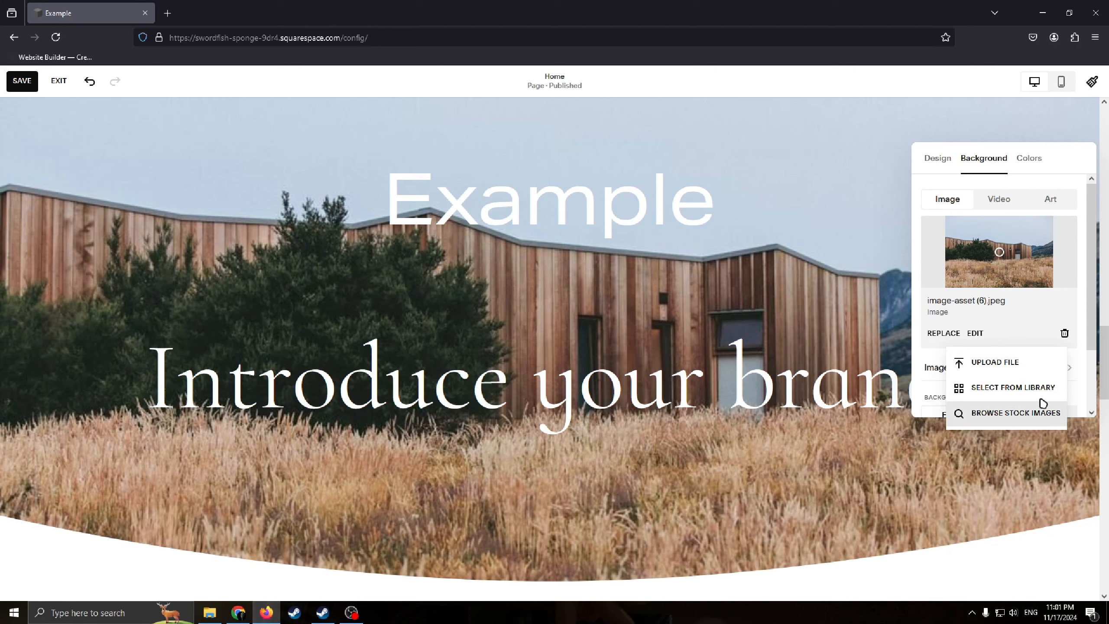
{"action": "left_click", "coordinate": [1010, 413]}
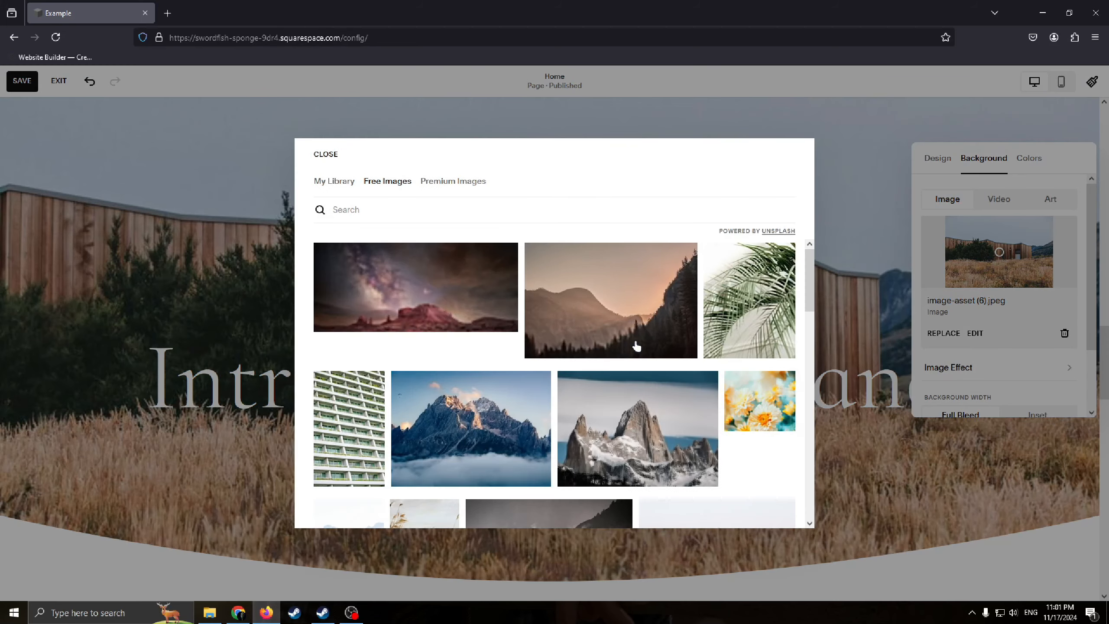
{"action": "scroll", "coordinate": [630, 407], "scroll_direction": "down", "scroll_amount": 1}
{"action": "left_click", "coordinate": [502, 374]}
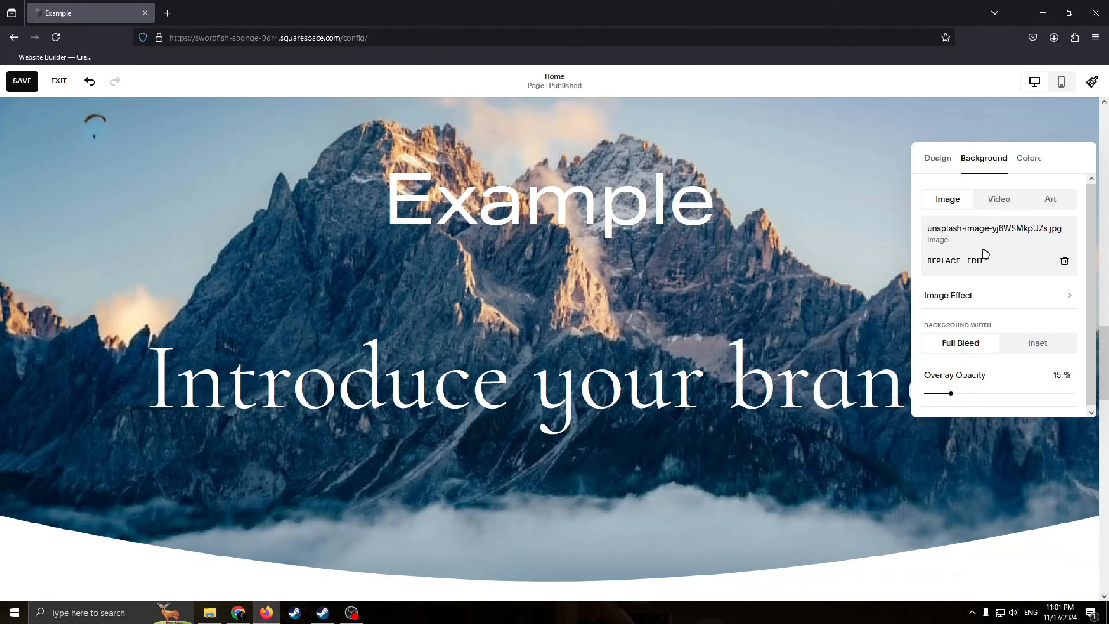
View the color themes available for the intro section and close its settings.
{"action": "left_click", "coordinate": [980, 258]}
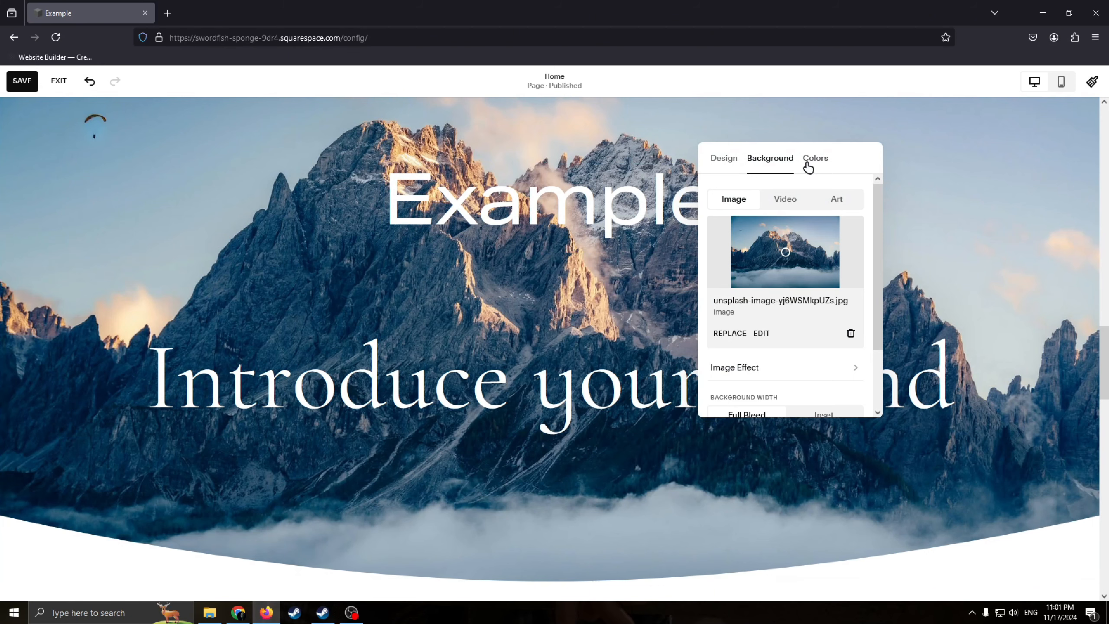
{"action": "left_click", "coordinate": [816, 160]}
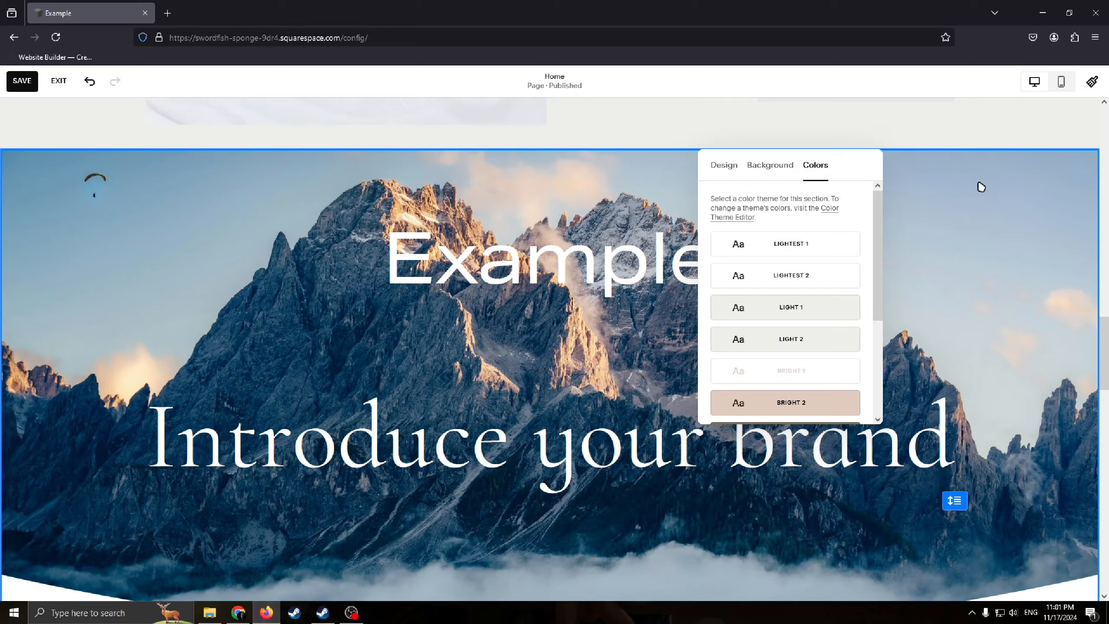
{"action": "left_click", "coordinate": [978, 186]}
Examine the home page from the summer sale banner through the sandal collection to the intro section.
{"action": "scroll", "coordinate": [712, 285], "scroll_direction": "up", "scroll_amount": 15}
{"action": "scroll", "coordinate": [736, 289], "scroll_direction": "up", "scroll_amount": 10}
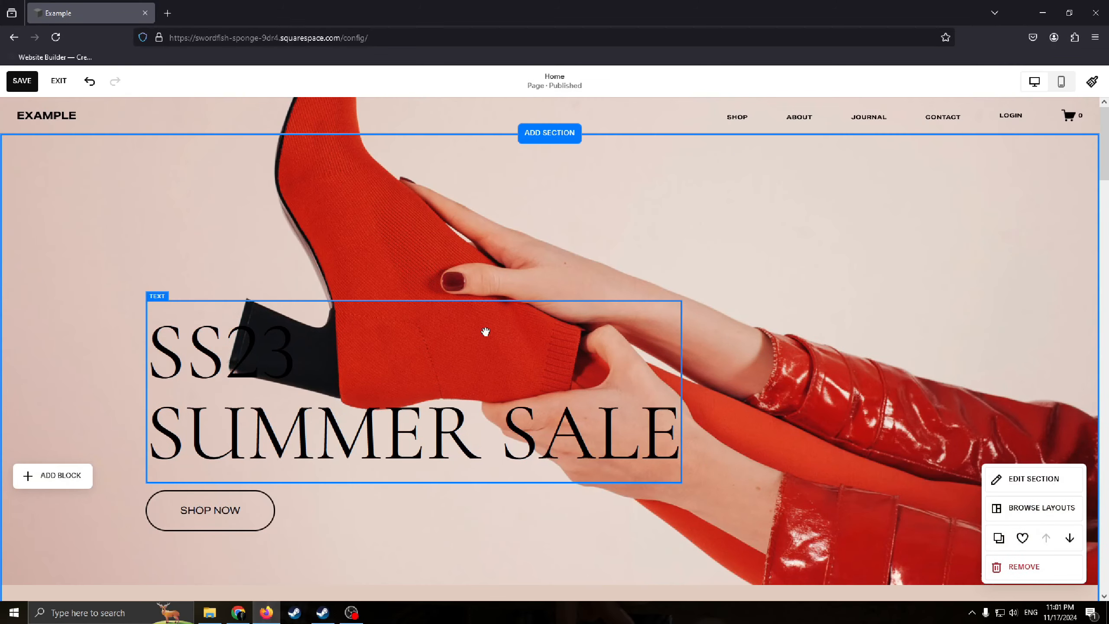
{"action": "scroll", "coordinate": [626, 280], "scroll_direction": "down", "scroll_amount": 20}
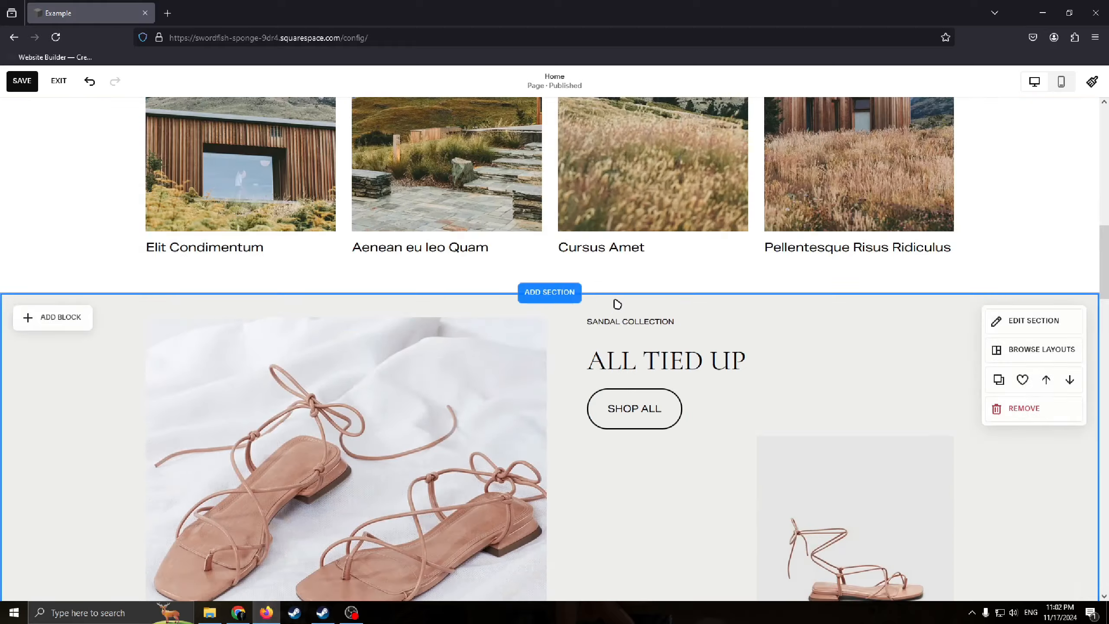
{"action": "scroll", "coordinate": [611, 287], "scroll_direction": "up", "scroll_amount": 5}
{"action": "scroll", "coordinate": [677, 302], "scroll_direction": "down", "scroll_amount": 5}
{"action": "scroll", "coordinate": [792, 253], "scroll_direction": "up", "scroll_amount": 2}
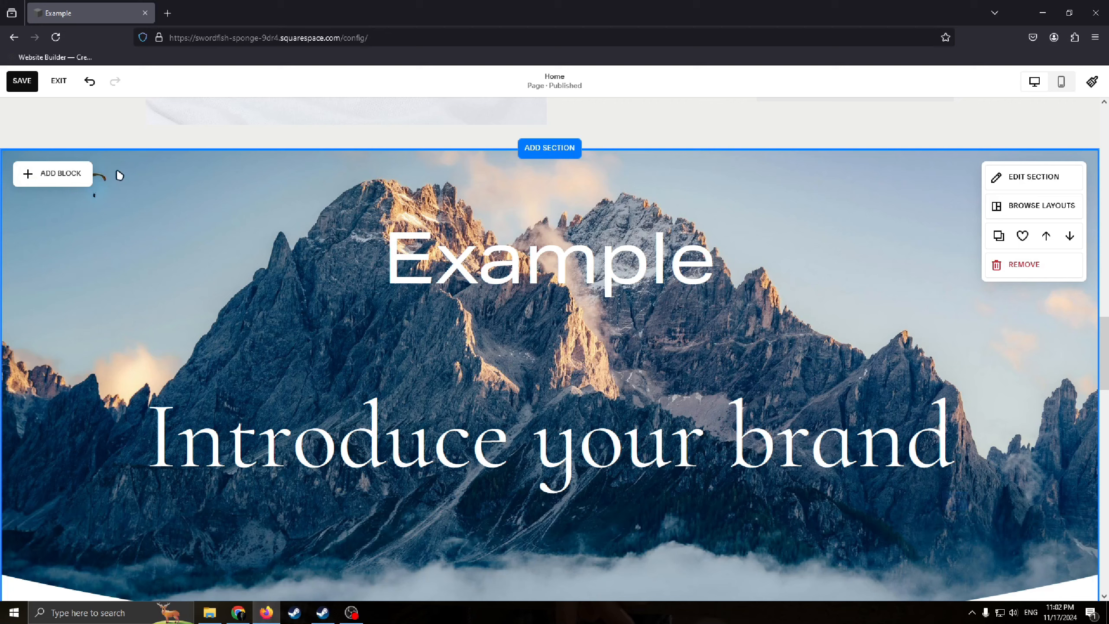
Browse the available content blocks and add a Video block to the intro section.
{"action": "left_click", "coordinate": [74, 174]}
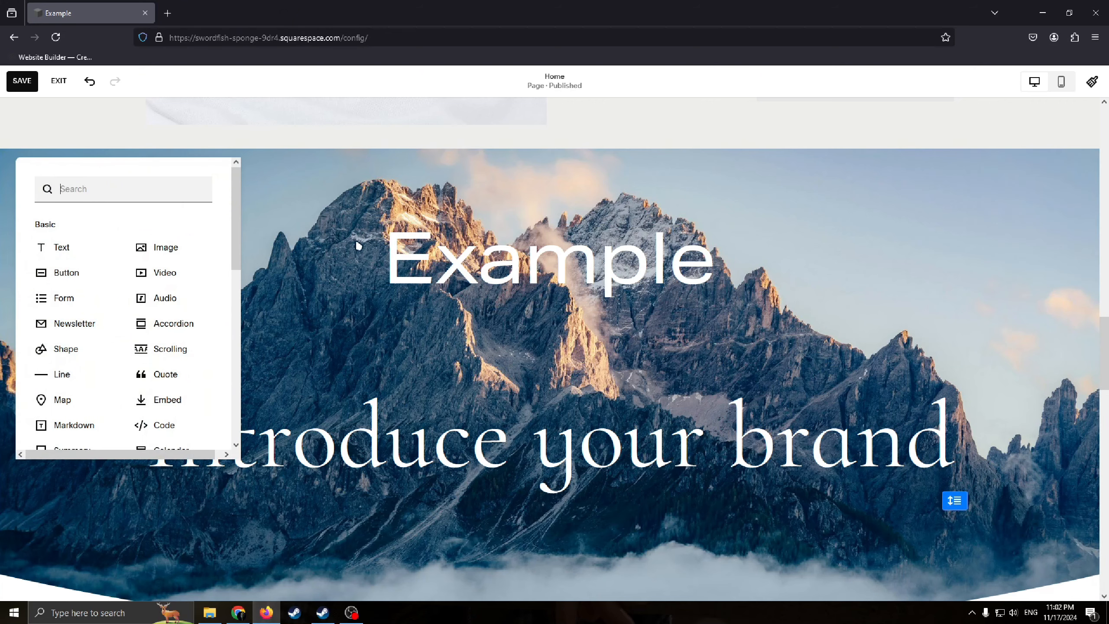
{"action": "scroll", "coordinate": [77, 247], "scroll_direction": "down", "scroll_amount": 2}
{"action": "scroll", "coordinate": [59, 250], "scroll_direction": "up", "scroll_amount": 2}
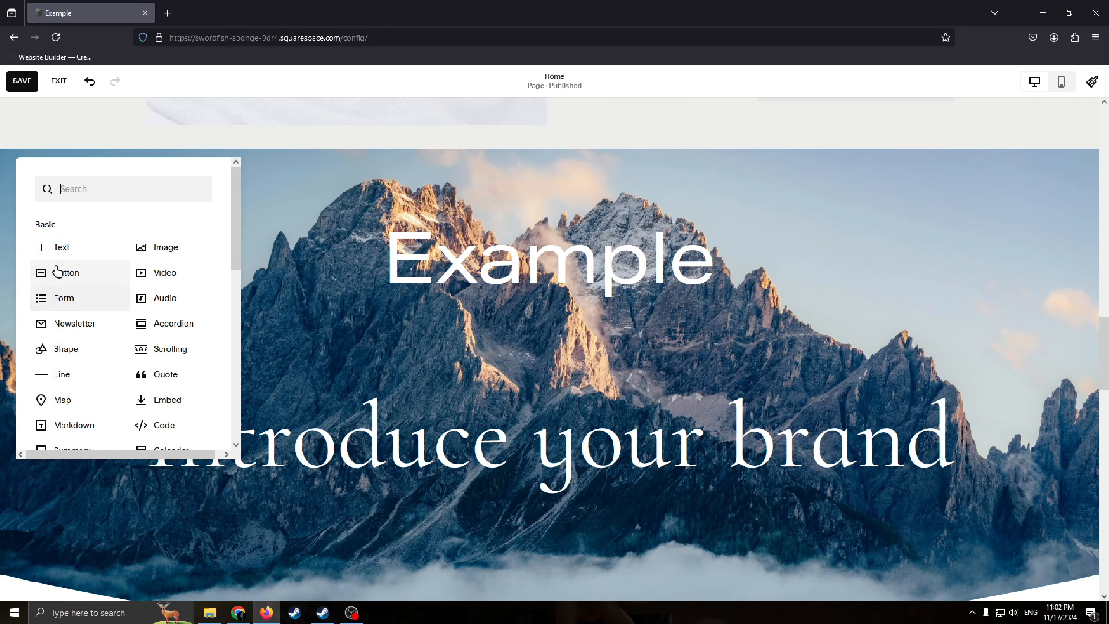
{"action": "scroll", "coordinate": [166, 306], "scroll_direction": "down", "scroll_amount": 5}
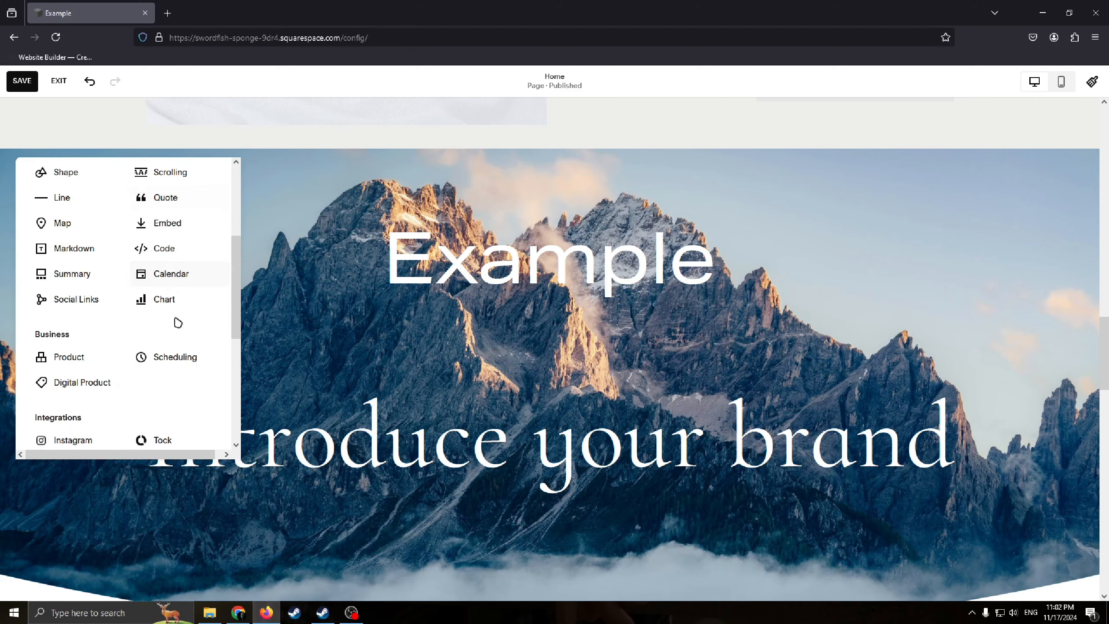
{"action": "scroll", "coordinate": [162, 308], "scroll_direction": "down", "scroll_amount": 2}
{"action": "scroll", "coordinate": [197, 299], "scroll_direction": "up", "scroll_amount": 8}
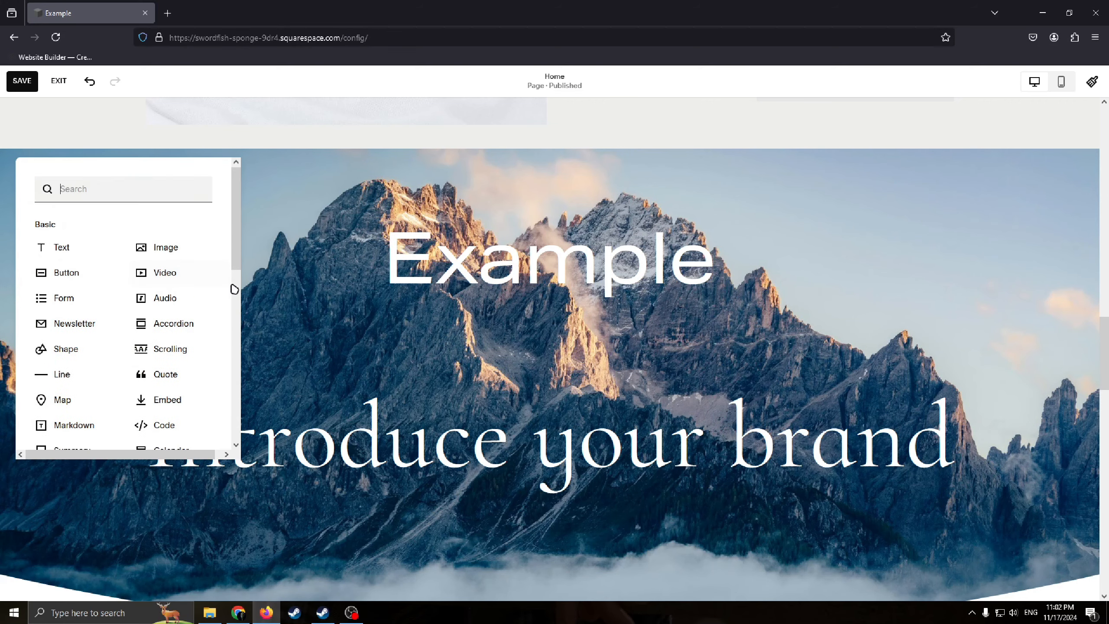
{"action": "scroll", "coordinate": [148, 321], "scroll_direction": "down", "scroll_amount": 1}
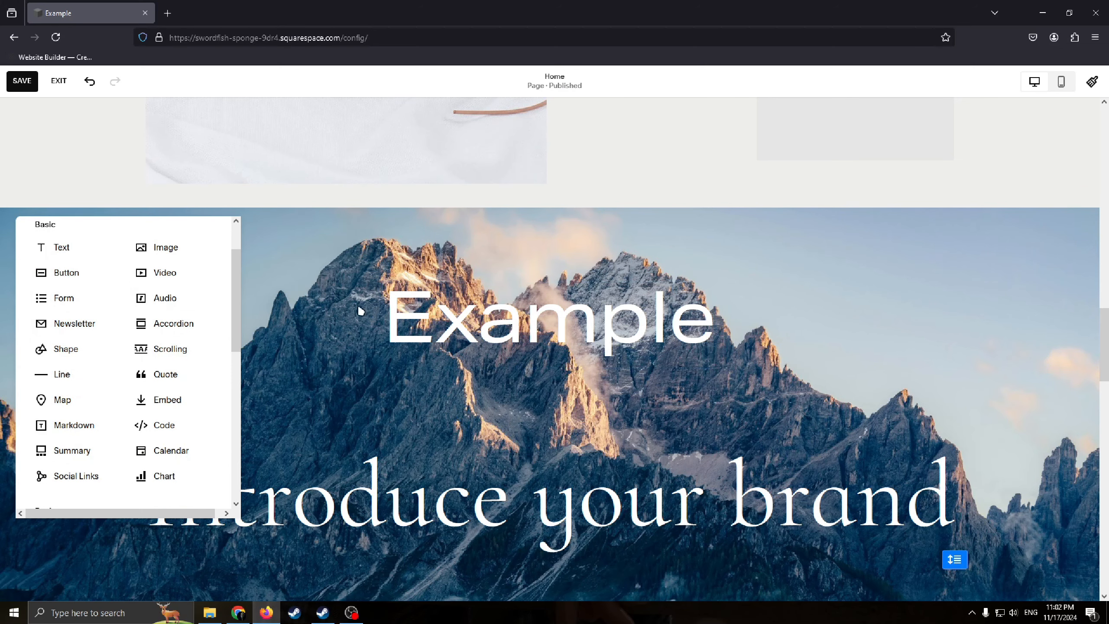
{"action": "left_click", "coordinate": [169, 275]}
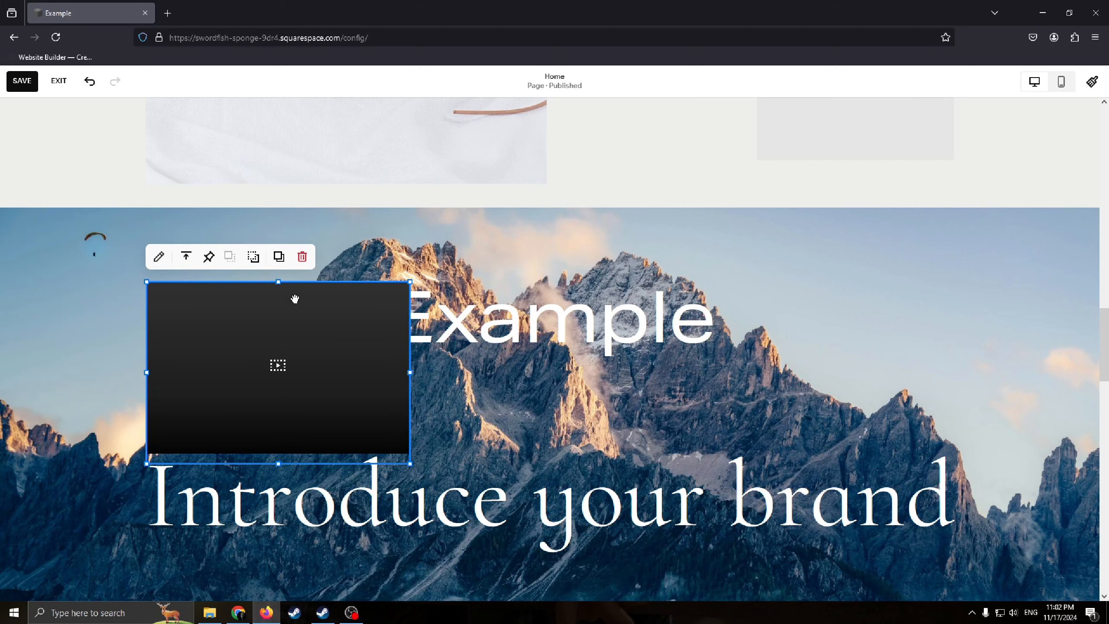
Move the video block to the right of the Example text and shrink it against the section's right edge.
{"action": "left_click_drag", "start_coordinate": [283, 365], "coordinate": [938, 329]}
{"action": "scroll", "coordinate": [704, 346], "scroll_direction": "down", "scroll_amount": 3}
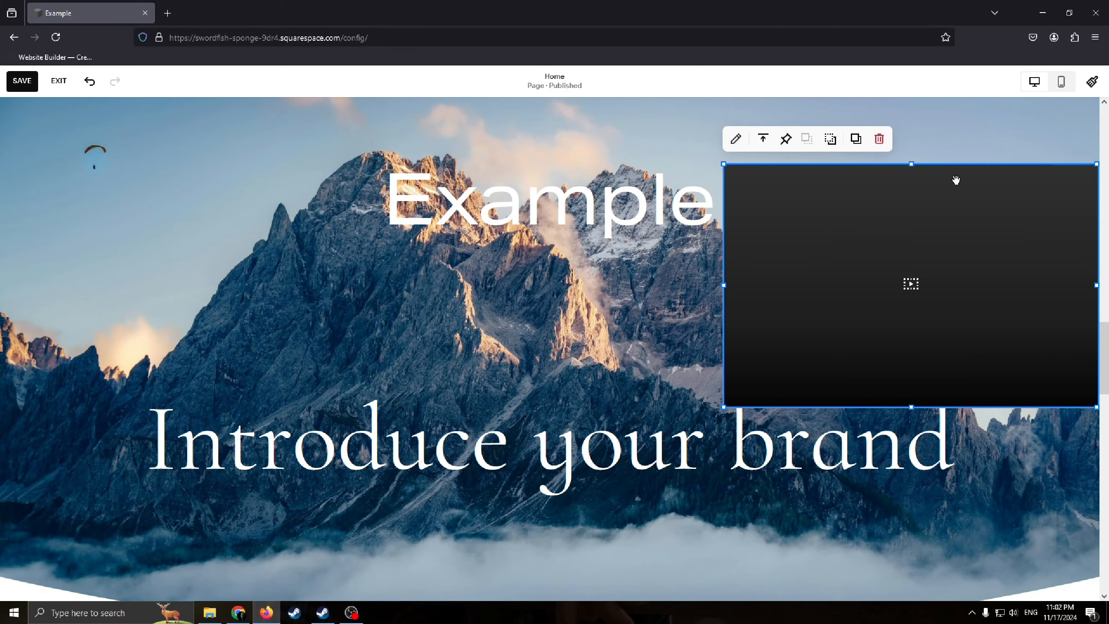
{"action": "left_click_drag", "start_coordinate": [724, 408], "coordinate": [825, 301]}
{"action": "left_click_drag", "start_coordinate": [875, 234], "coordinate": [887, 186]}
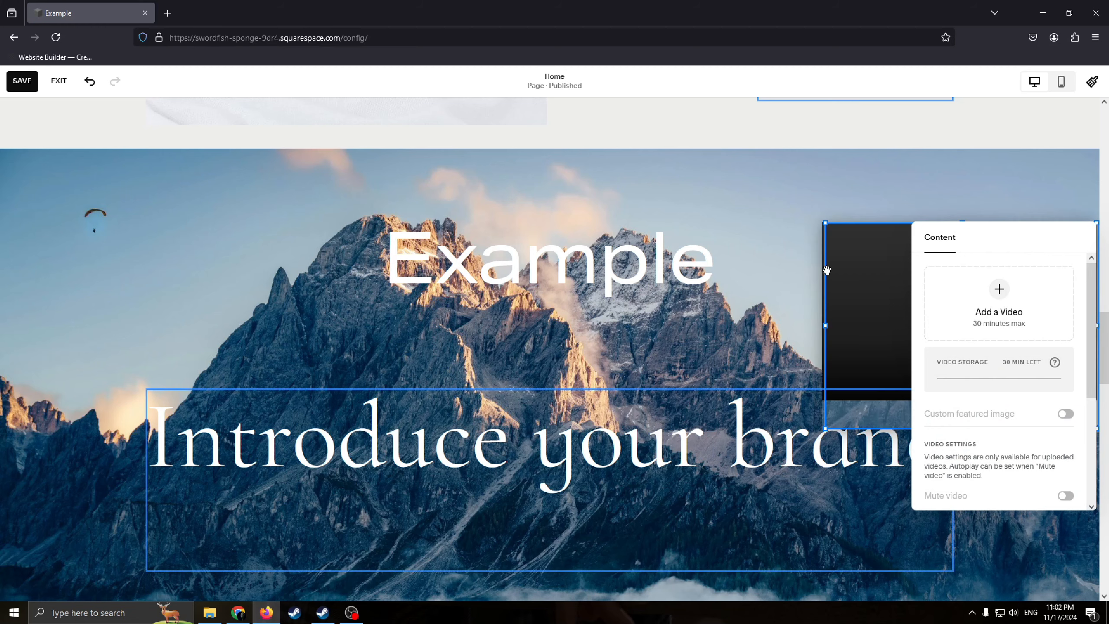
{"action": "left_click", "coordinate": [747, 276]}
Review the placed video block in the intro section and the sandal collection above it.
{"action": "scroll", "coordinate": [764, 267], "scroll_direction": "up", "scroll_amount": 12}
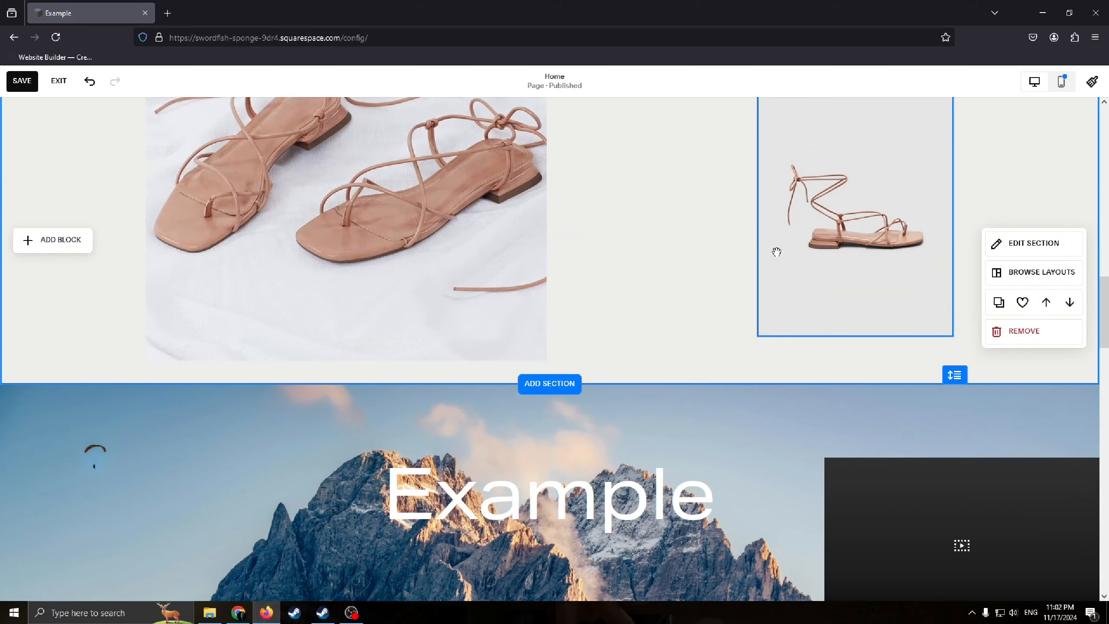
{"action": "scroll", "coordinate": [765, 260], "scroll_direction": "up", "scroll_amount": 3}
{"action": "scroll", "coordinate": [829, 258], "scroll_direction": "down", "scroll_amount": 15}
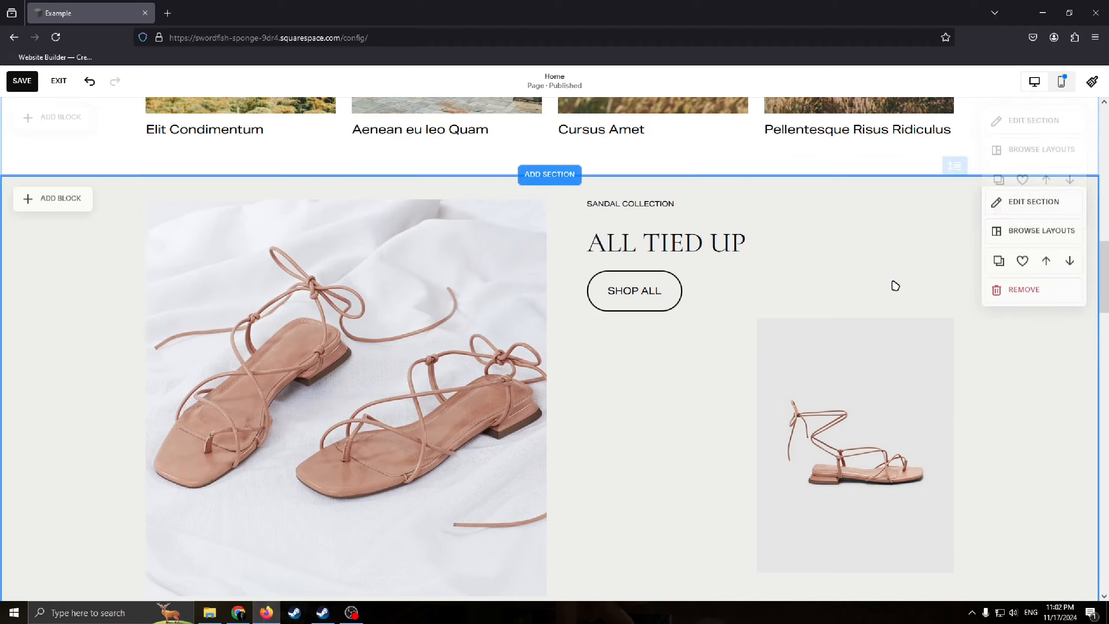
{"action": "scroll", "coordinate": [829, 306], "scroll_direction": "down", "scroll_amount": 4}
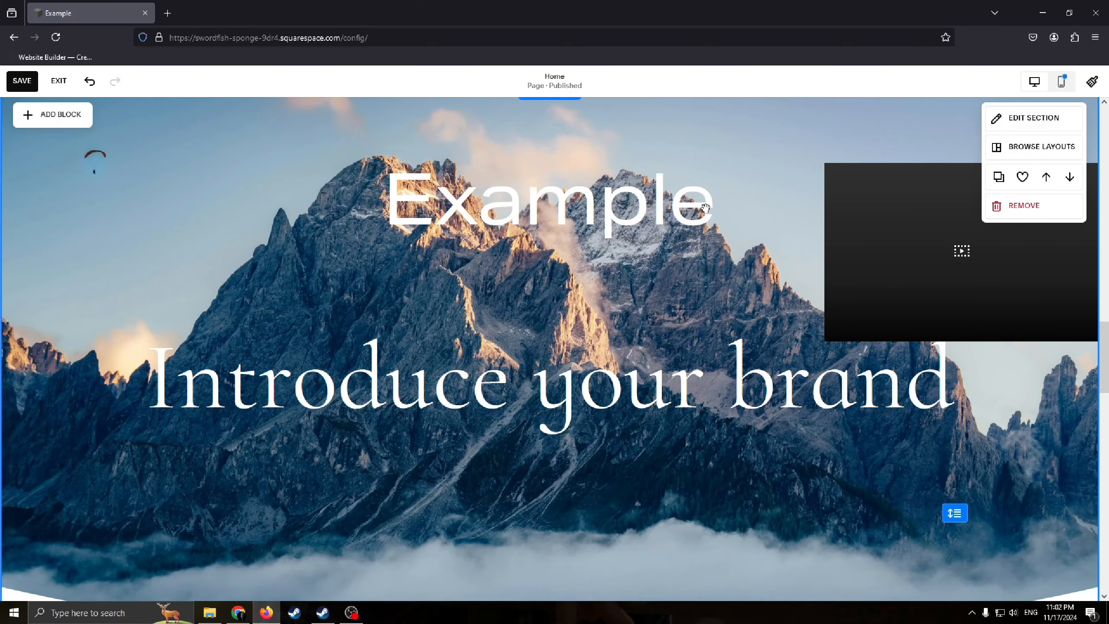
{"action": "scroll", "coordinate": [764, 284], "scroll_direction": "up", "scroll_amount": 3}
{"action": "scroll", "coordinate": [711, 261], "scroll_direction": "down", "scroll_amount": 4}
{"action": "scroll", "coordinate": [711, 261], "scroll_direction": "up", "scroll_amount": 3}
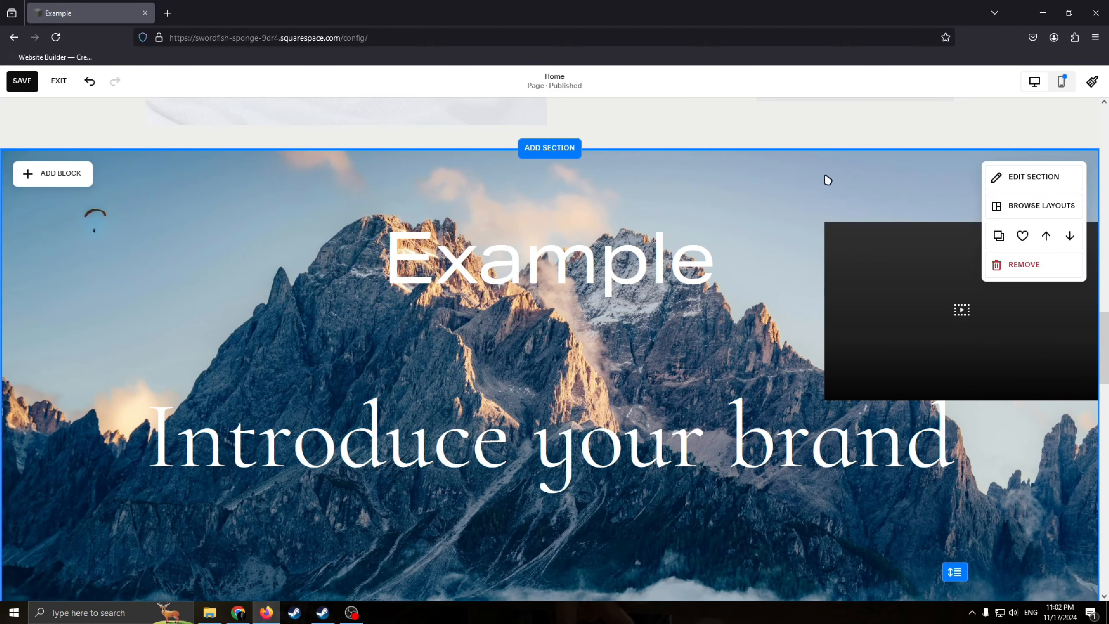
Move the Example intro section up to the top of the page and back down to just below the NEW IN section.
{"action": "left_click", "coordinate": [1046, 236]}
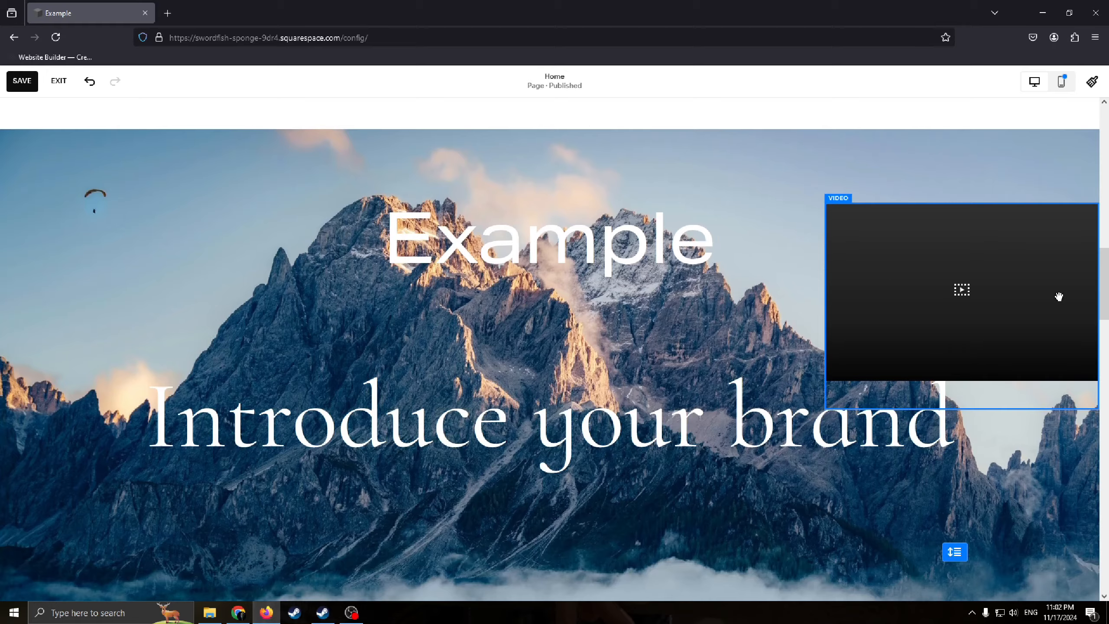
{"action": "left_click", "coordinate": [1050, 395]}
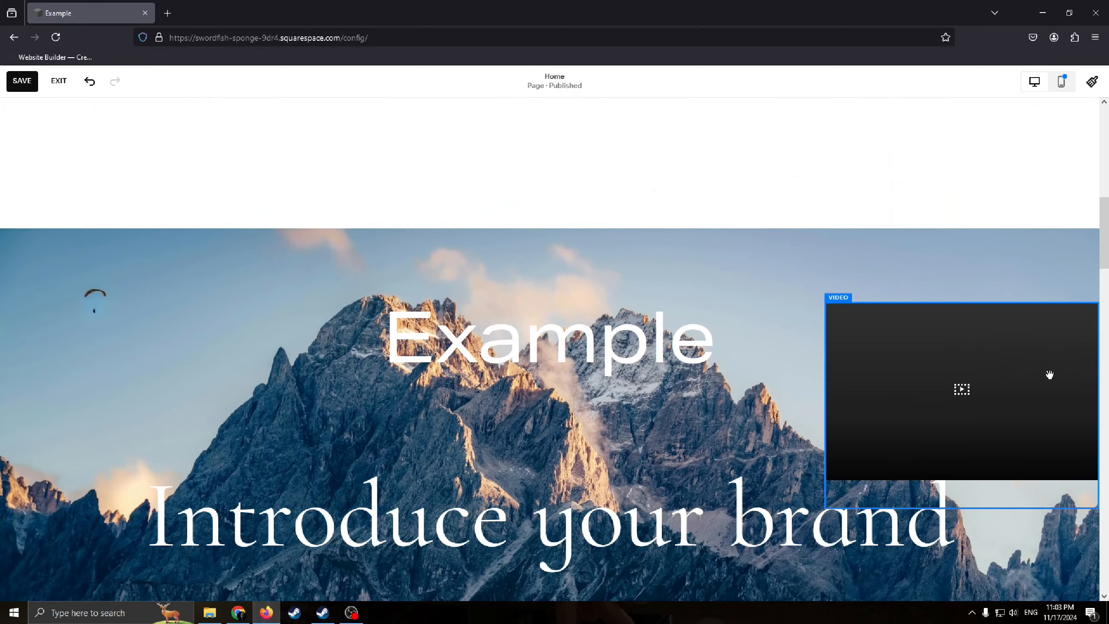
{"action": "left_click", "coordinate": [1048, 341]}
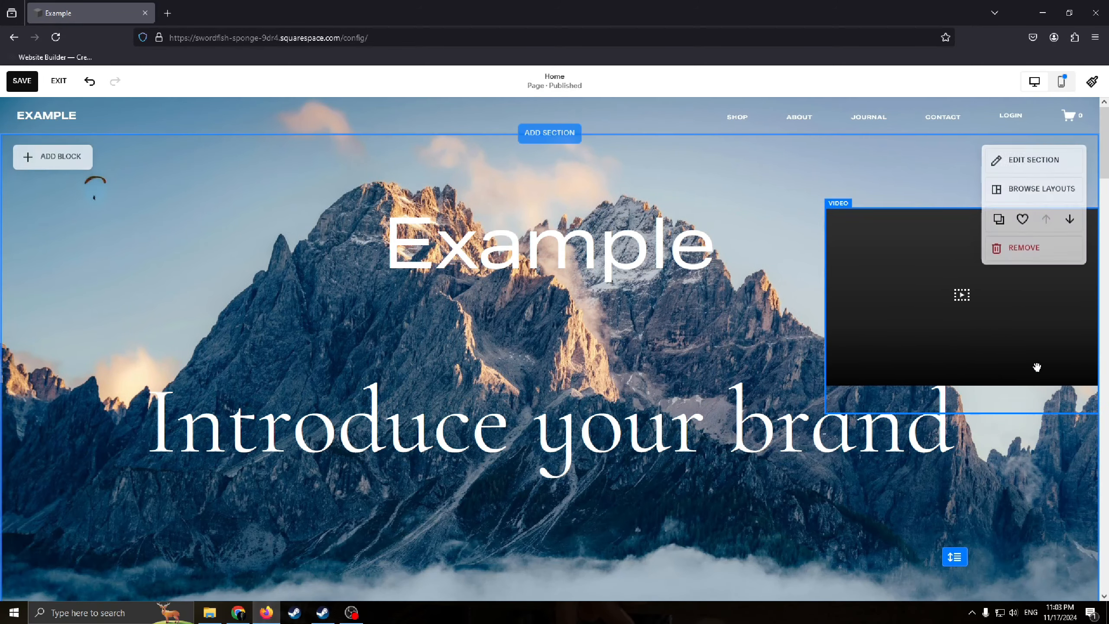
{"action": "left_click", "coordinate": [1069, 226]}
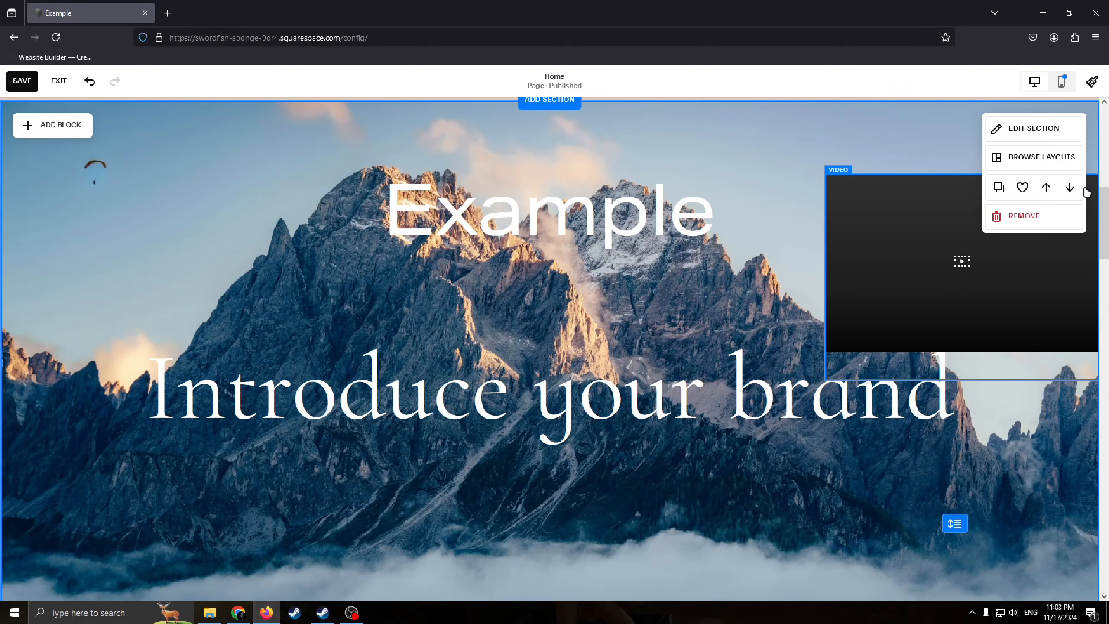
{"action": "left_click", "coordinate": [1070, 188]}
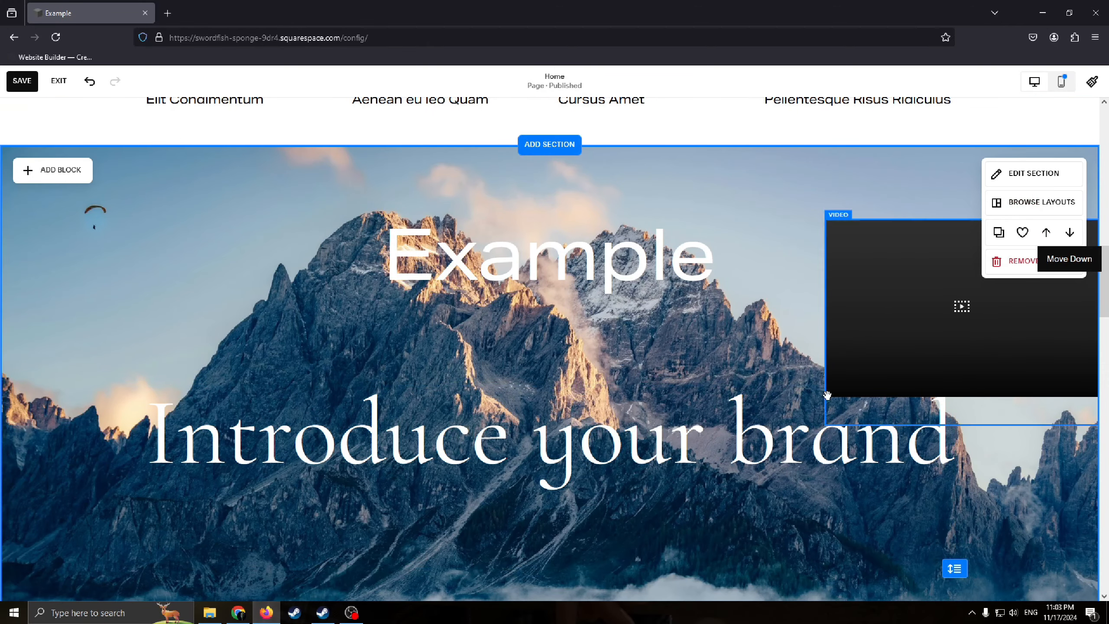
Delete the NEW IN heading and the image carousel below it from their section.
{"action": "scroll", "coordinate": [698, 300], "scroll_direction": "up", "scroll_amount": 5}
{"action": "scroll", "coordinate": [628, 350], "scroll_direction": "up", "scroll_amount": 4}
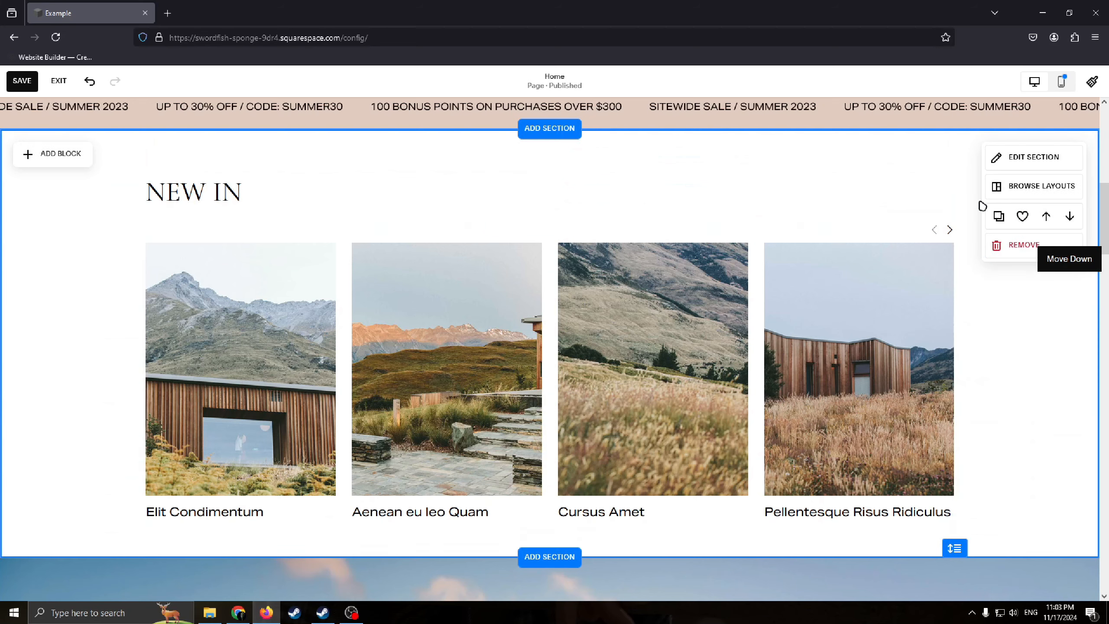
{"action": "left_click", "coordinate": [710, 321]}
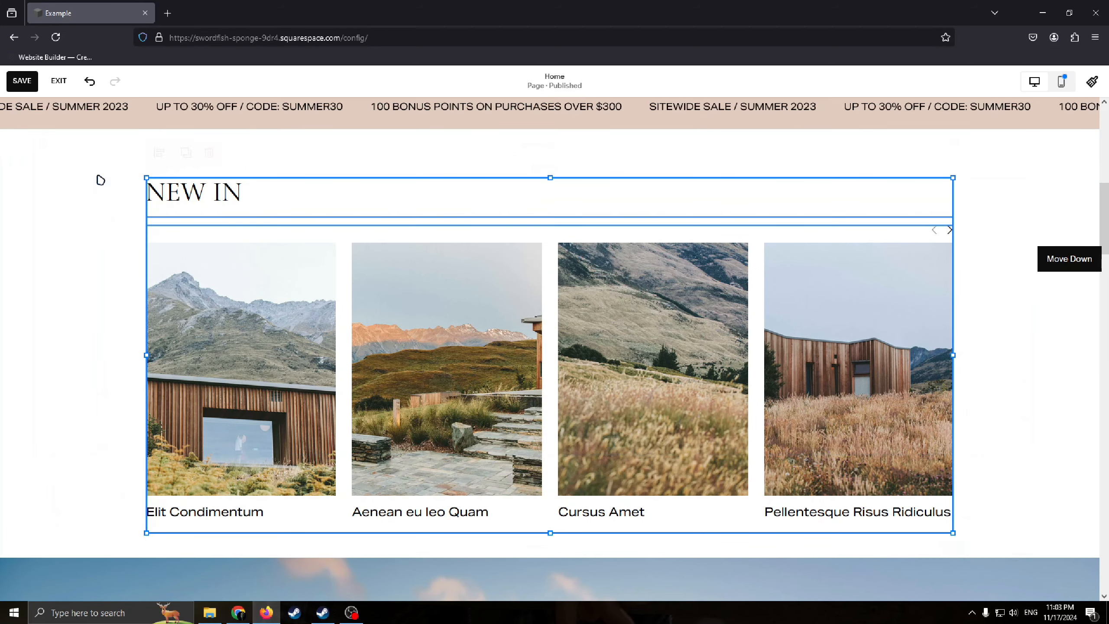
{"action": "key", "text": "Delete"}
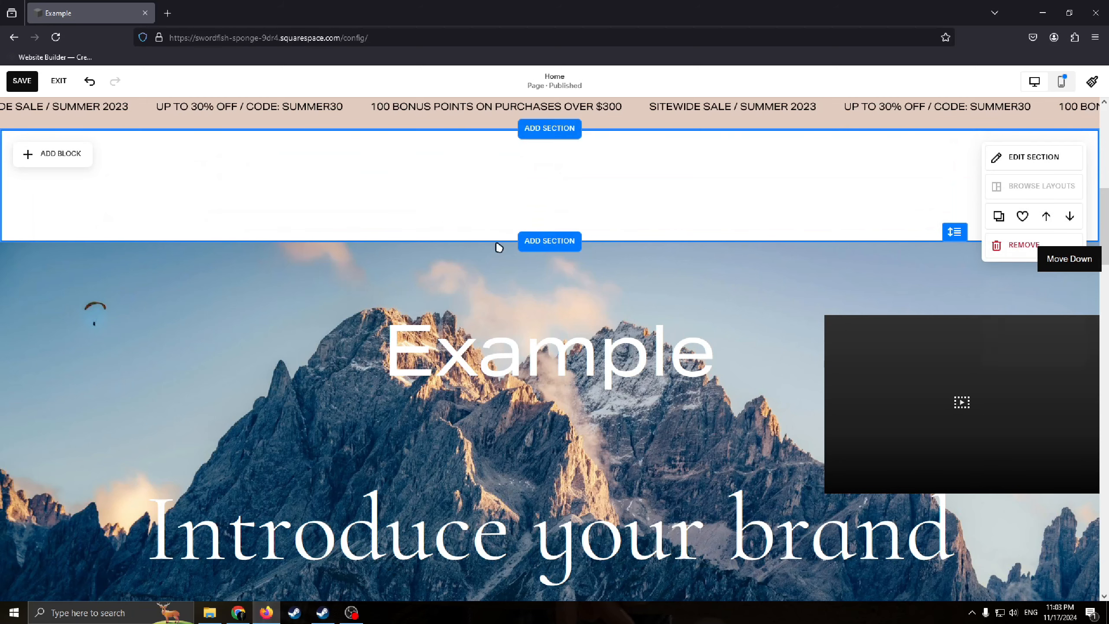
Add a Text block and an Image block to the emptied section, placing the image block to the right of the text.
{"action": "left_click", "coordinate": [61, 157]}
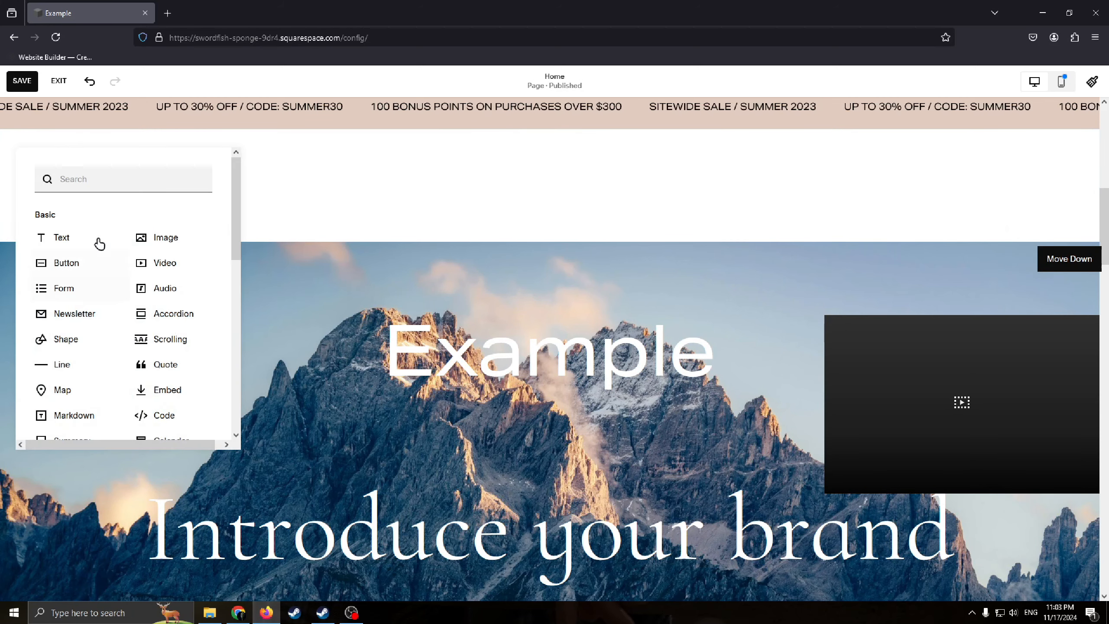
{"action": "left_click", "coordinate": [57, 240]}
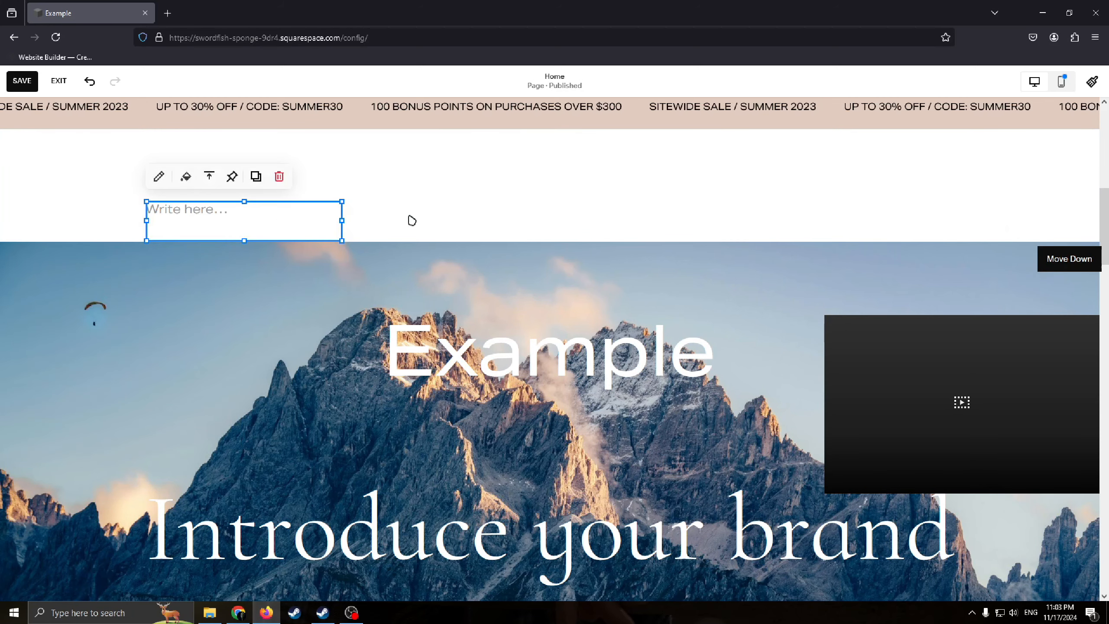
{"action": "left_click", "coordinate": [47, 157]}
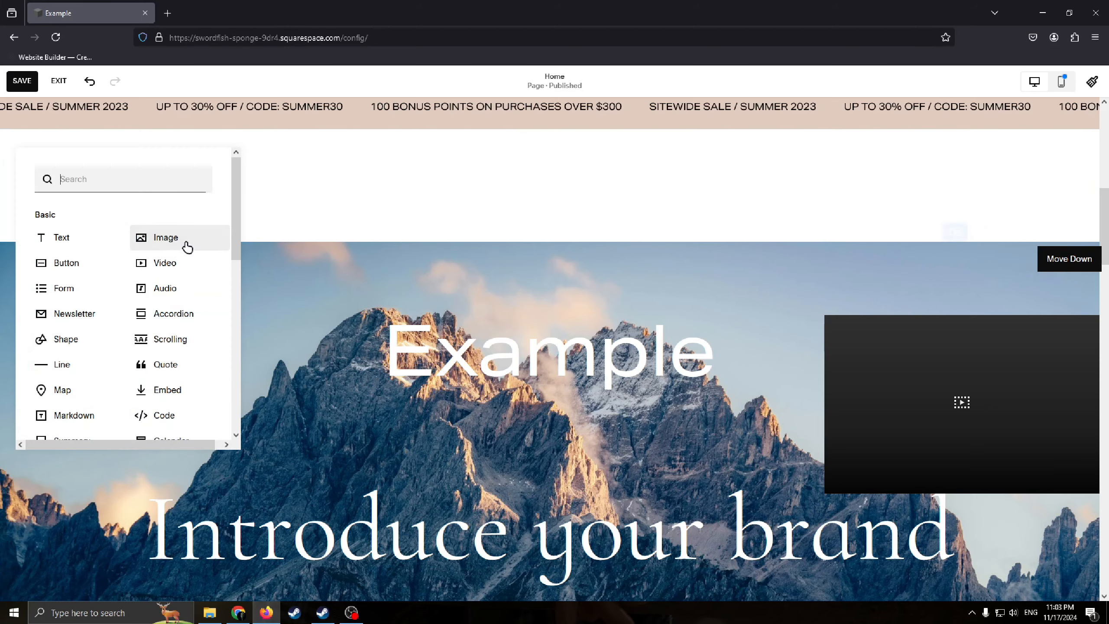
{"action": "left_click", "coordinate": [187, 246]}
{"action": "left_click_drag", "start_coordinate": [252, 236], "coordinate": [699, 221]}
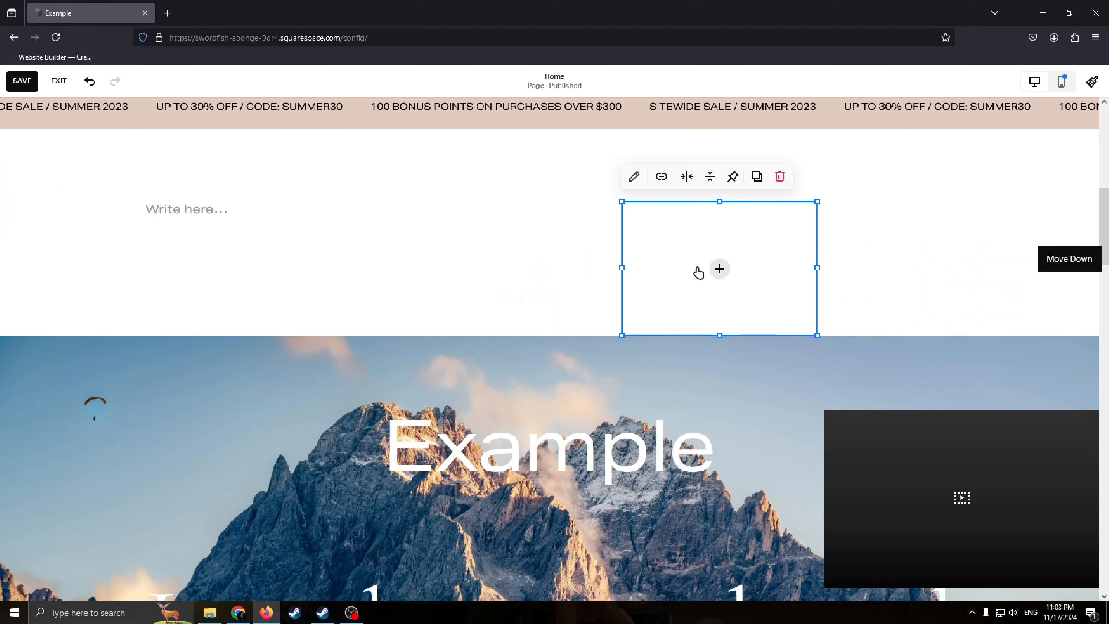
Preview the home page in mobile view from the summer sale banner to the About Us text, and return to desktop view.
{"action": "scroll", "coordinate": [362, 227], "scroll_direction": "up", "scroll_amount": 10}
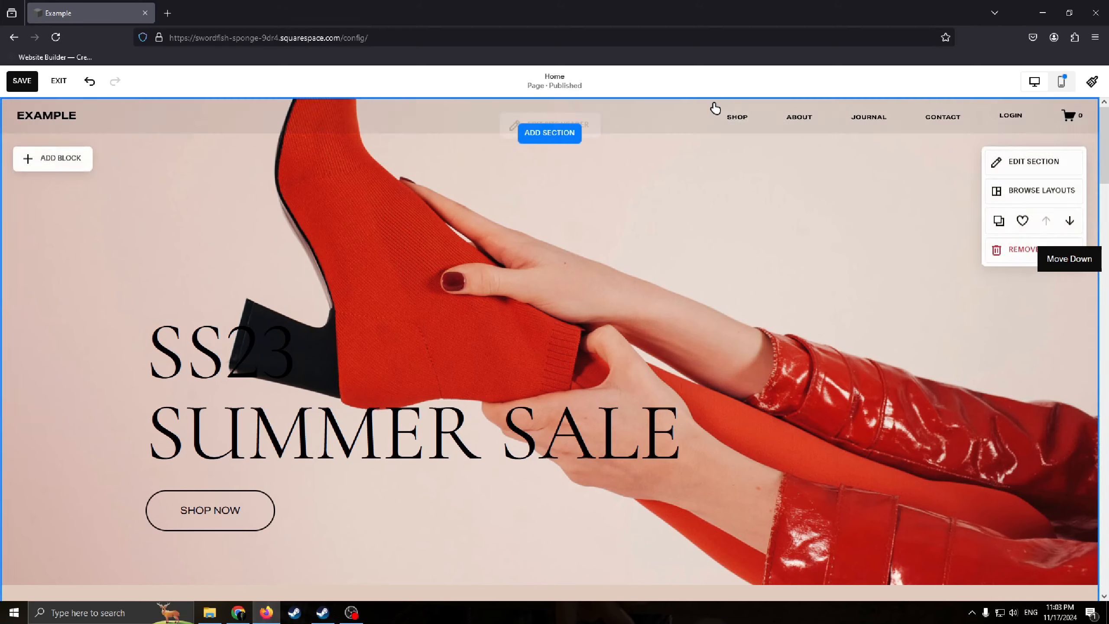
{"action": "left_click", "coordinate": [1061, 82]}
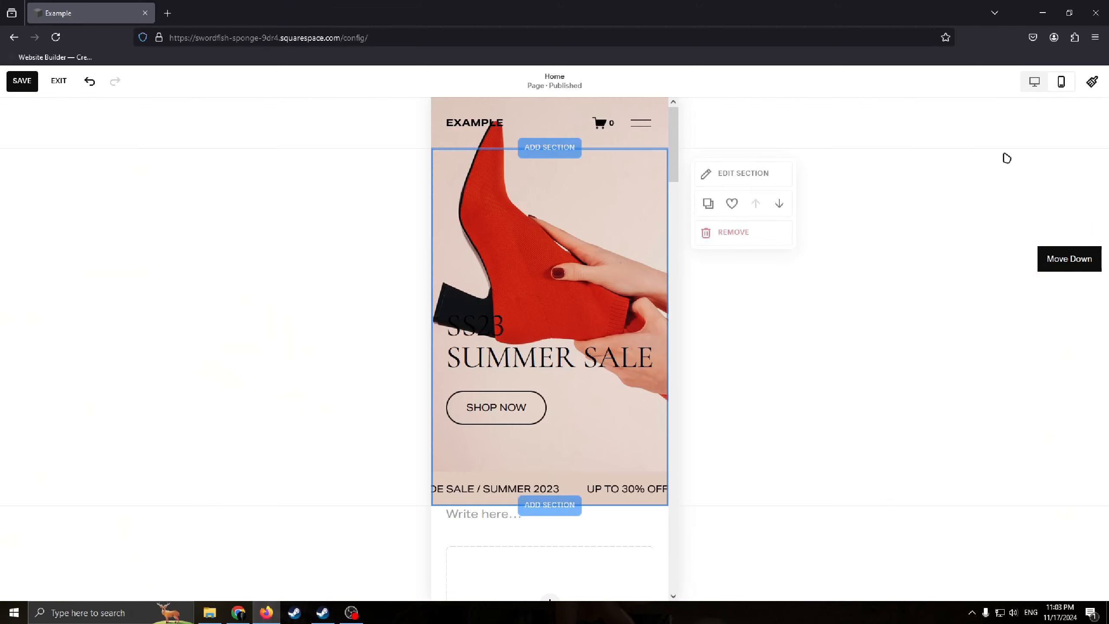
{"action": "scroll", "coordinate": [576, 306], "scroll_direction": "down", "scroll_amount": 5}
{"action": "scroll", "coordinate": [577, 332], "scroll_direction": "up", "scroll_amount": 5}
{"action": "scroll", "coordinate": [658, 330], "scroll_direction": "down", "scroll_amount": 9}
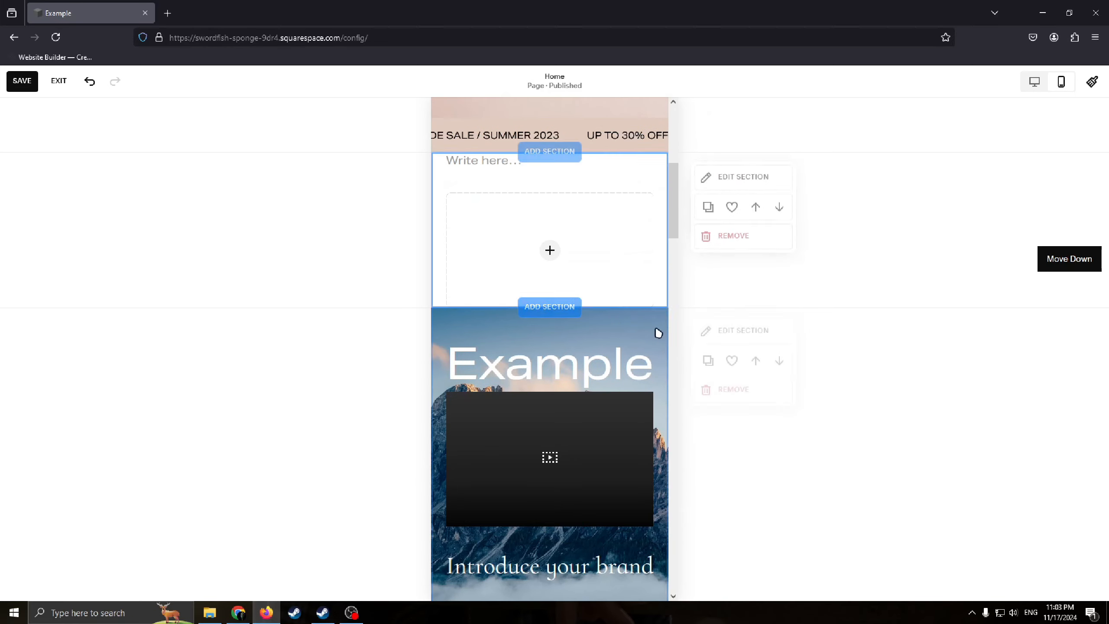
{"action": "scroll", "coordinate": [661, 342], "scroll_direction": "down", "scroll_amount": 10}
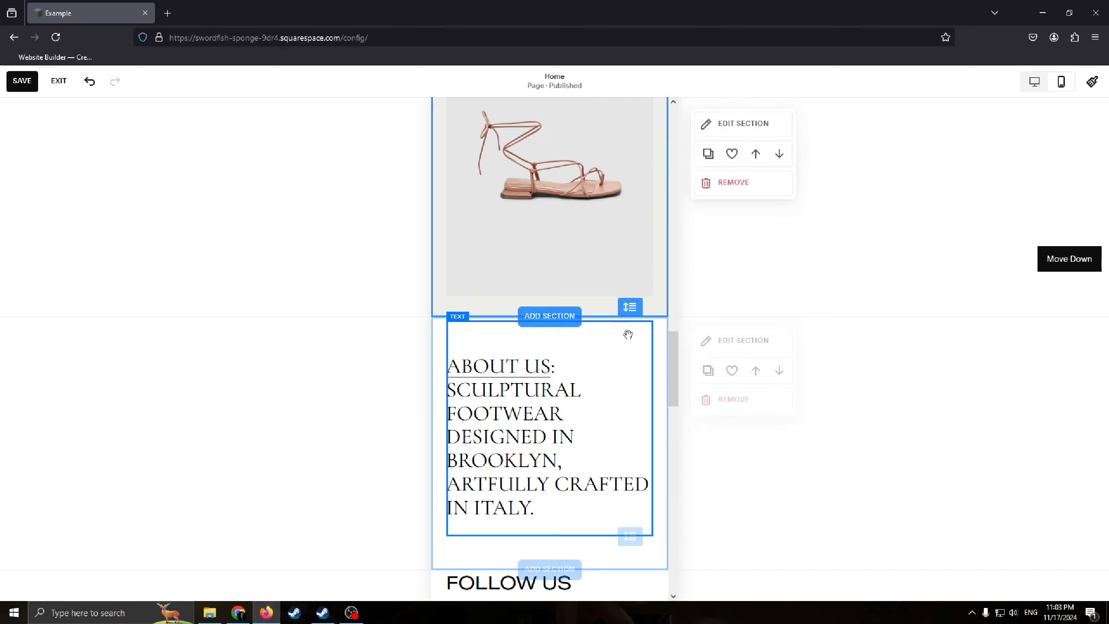
{"action": "scroll", "coordinate": [626, 334], "scroll_direction": "up", "scroll_amount": 4}
{"action": "scroll", "coordinate": [503, 266], "scroll_direction": "up", "scroll_amount": 12}
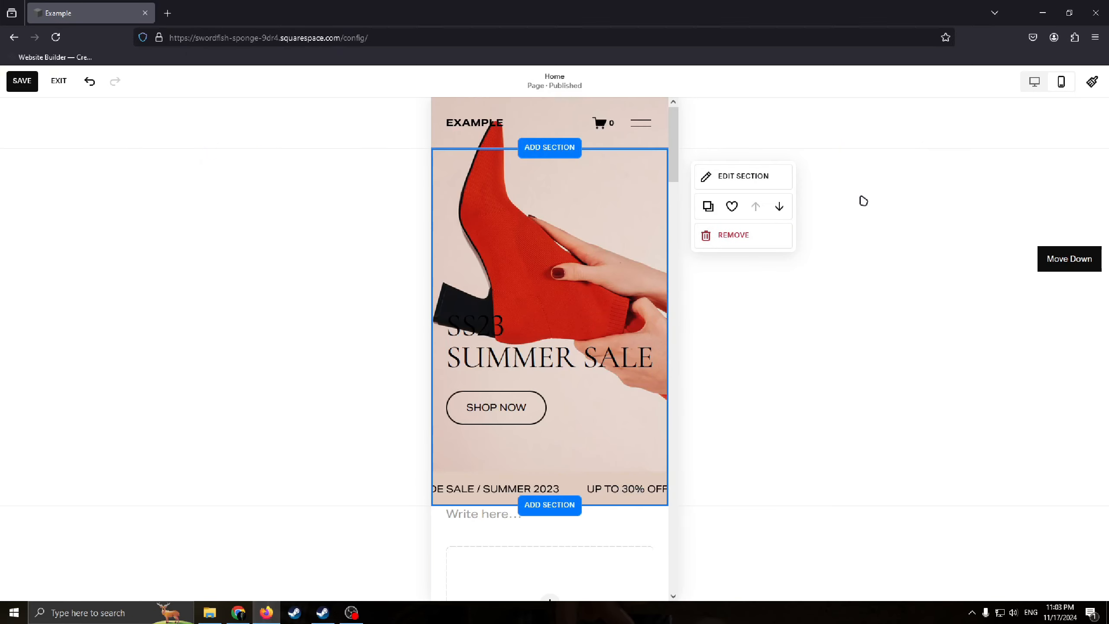
{"action": "scroll", "coordinate": [628, 298], "scroll_direction": "down", "scroll_amount": 6}
{"action": "scroll", "coordinate": [600, 245], "scroll_direction": "up", "scroll_amount": 6}
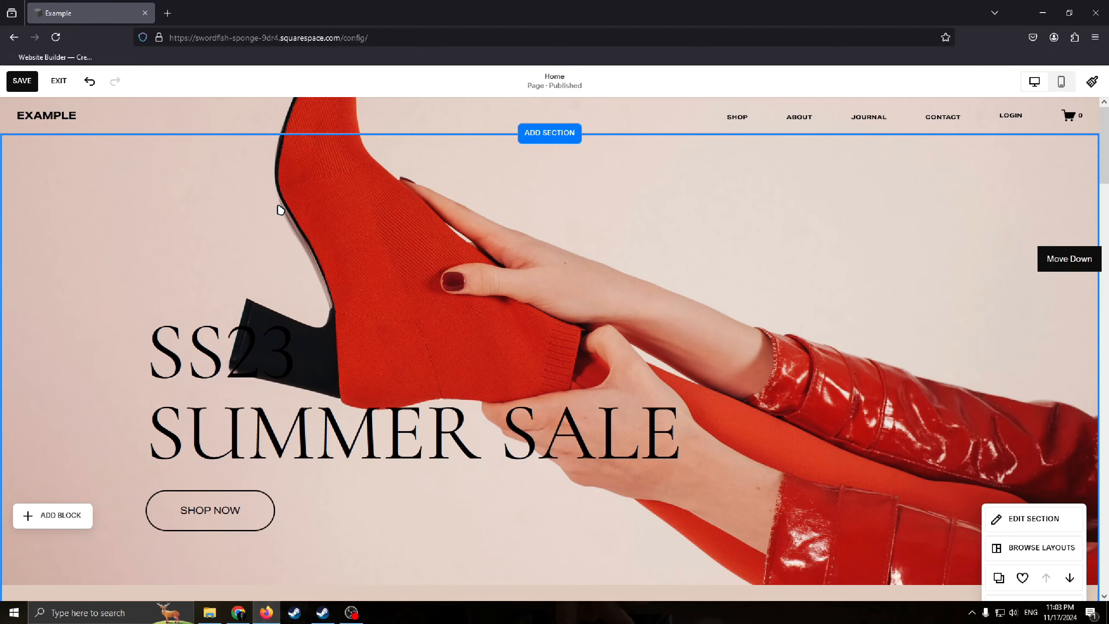
Edit the site header and increase its height above the summer sale banner.
{"action": "mouse_move", "coordinate": [207, 111]}
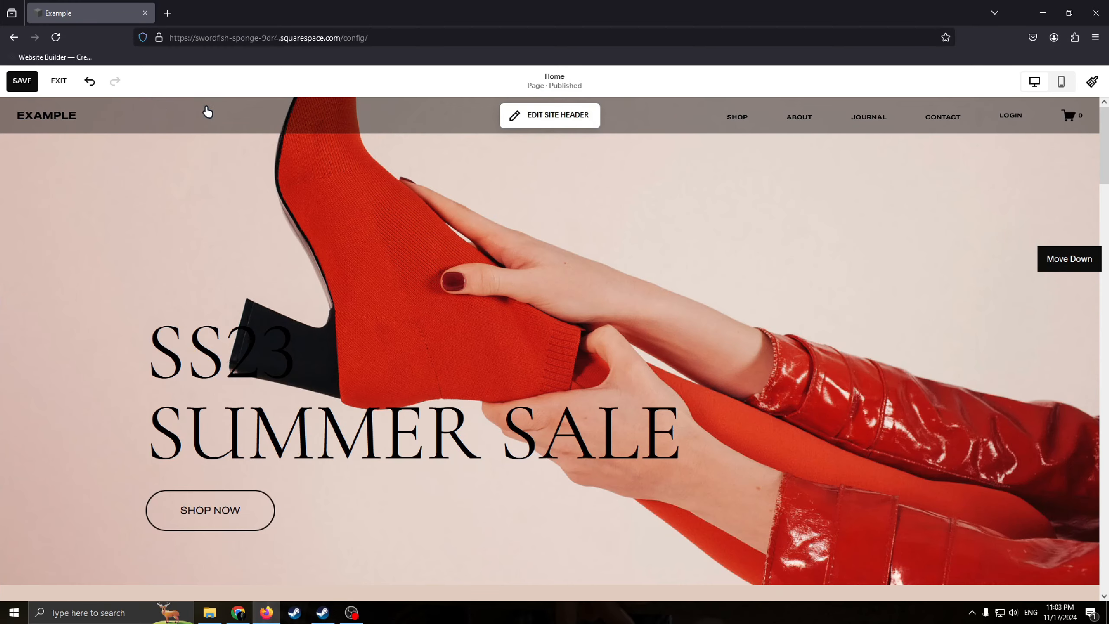
{"action": "mouse_move", "coordinate": [485, 167]}
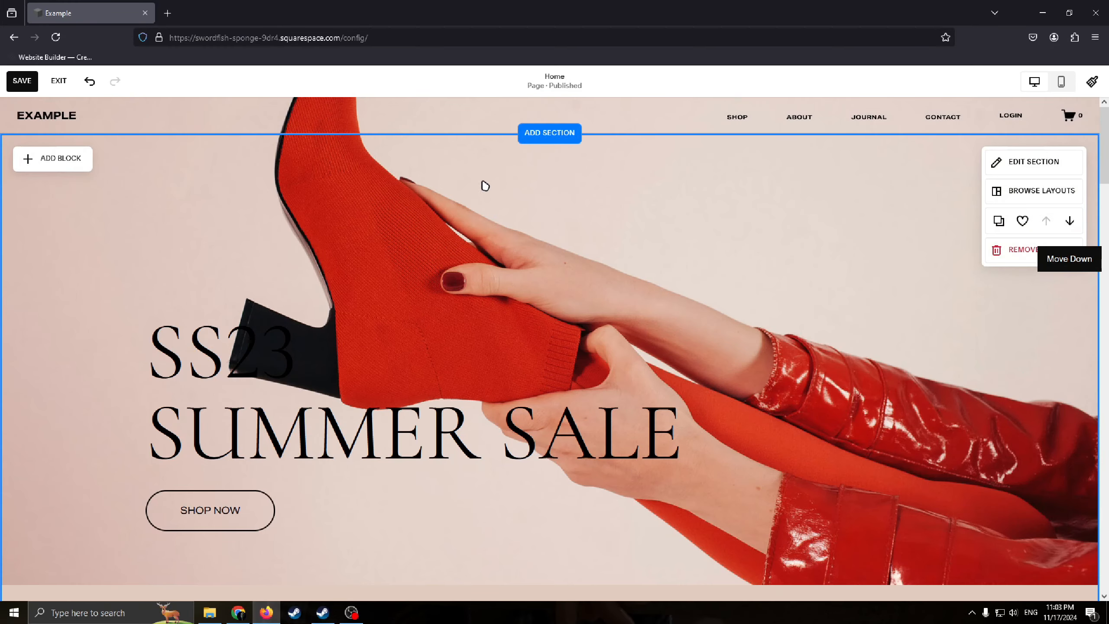
{"action": "left_click", "coordinate": [653, 122]}
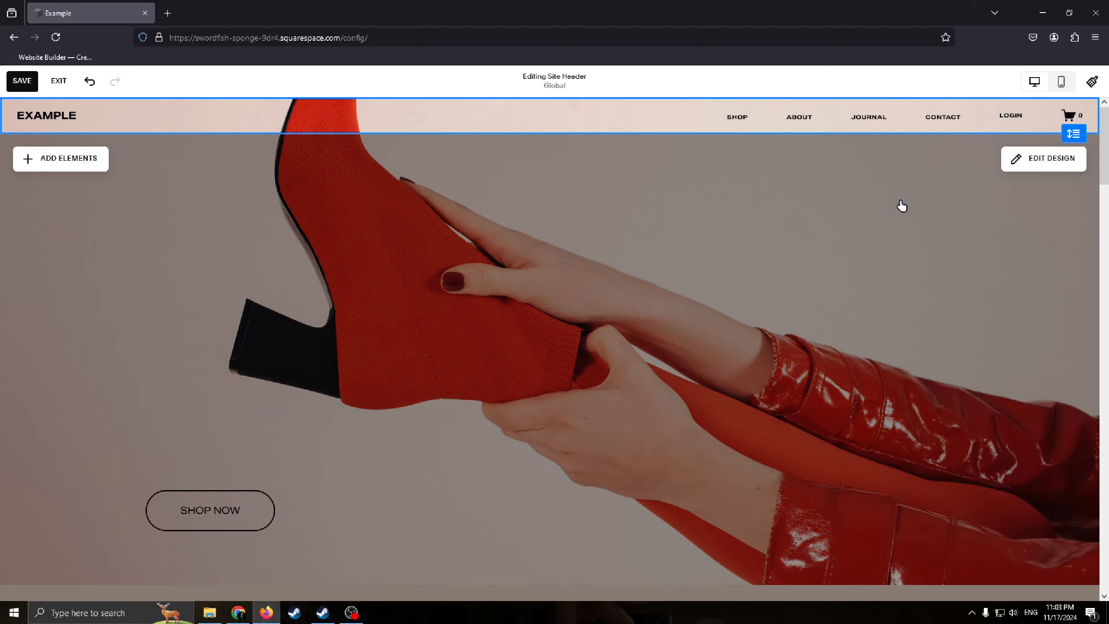
{"action": "left_click_drag", "start_coordinate": [1070, 135], "coordinate": [1025, 188]}
{"action": "left_click", "coordinate": [739, 332]}
{"action": "scroll", "coordinate": [704, 262], "scroll_direction": "down", "scroll_amount": 5}
{"action": "scroll", "coordinate": [737, 295], "scroll_direction": "up", "scroll_amount": 5}
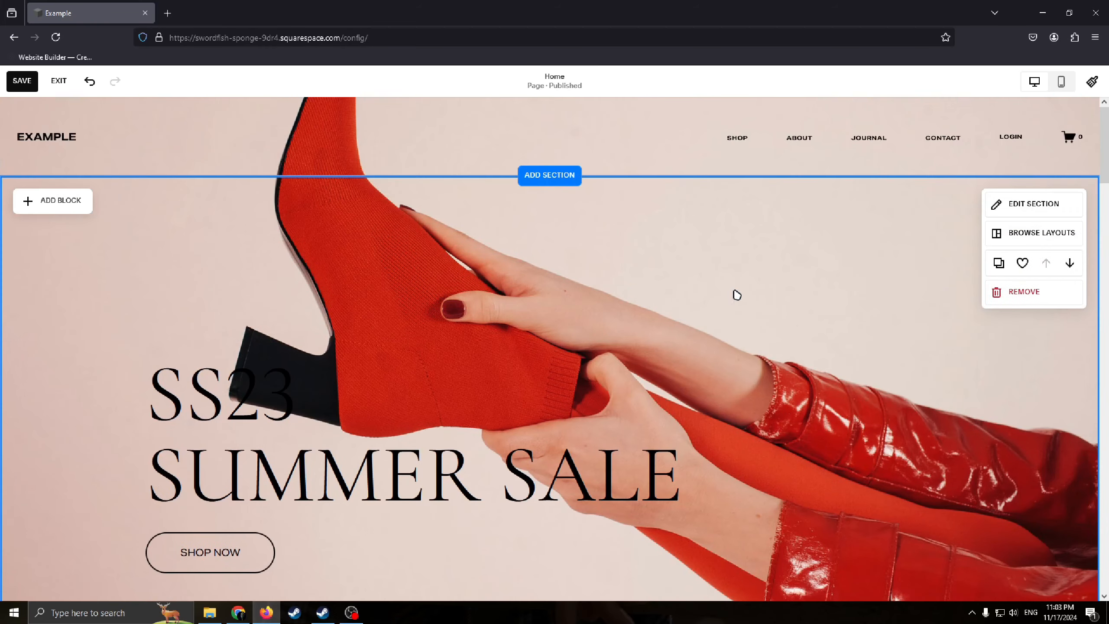
Apply a layout to the summer sale banner with a large centered heading and the promotional text and Shop Now button beneath it.
{"action": "left_click", "coordinate": [1004, 234]}
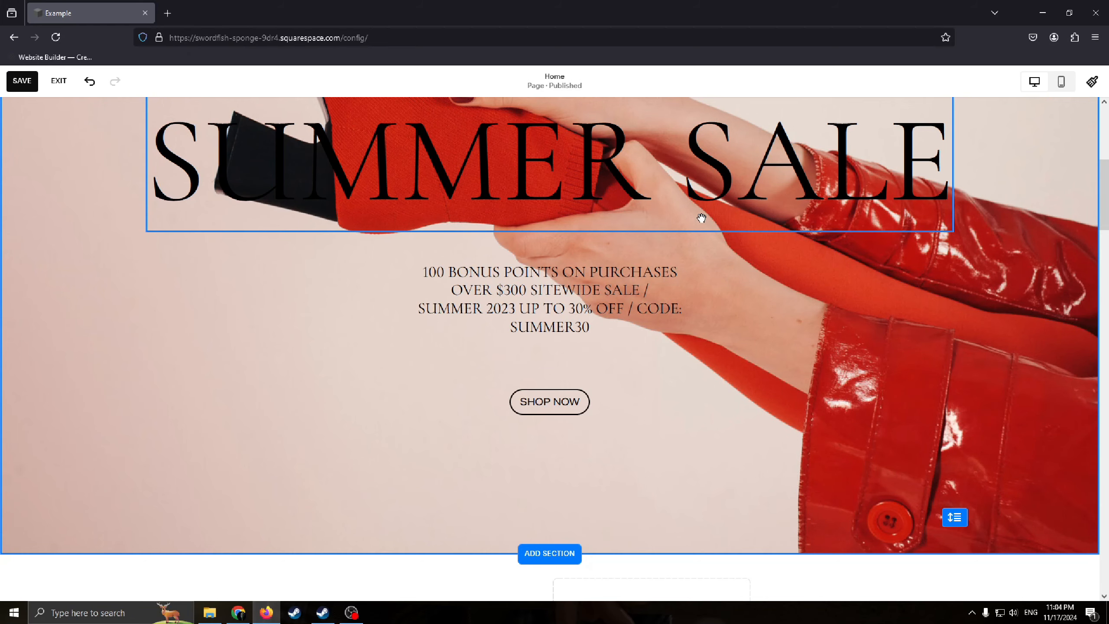
{"action": "scroll", "coordinate": [667, 219], "scroll_direction": "up", "scroll_amount": 6}
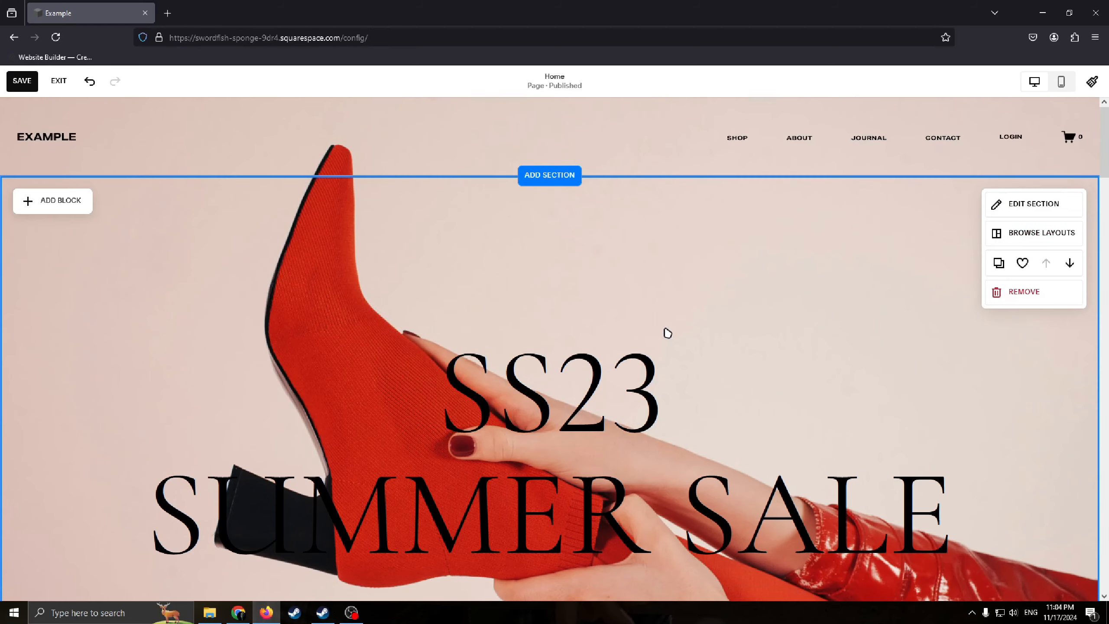
{"action": "scroll", "coordinate": [651, 323], "scroll_direction": "down", "scroll_amount": 5}
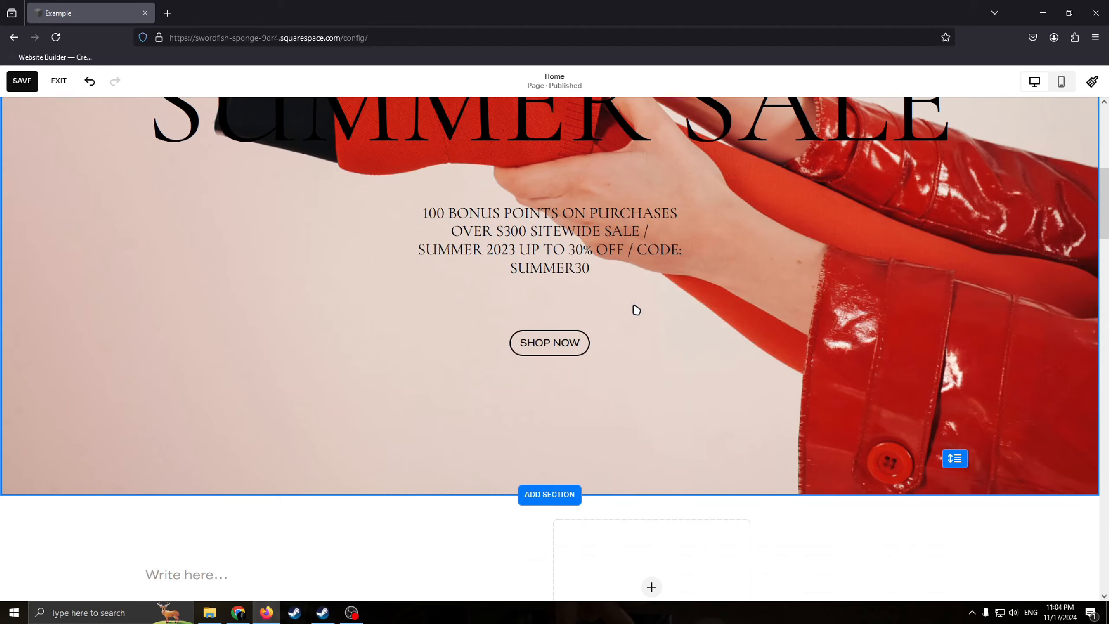
{"action": "scroll", "coordinate": [638, 310], "scroll_direction": "up", "scroll_amount": 5}
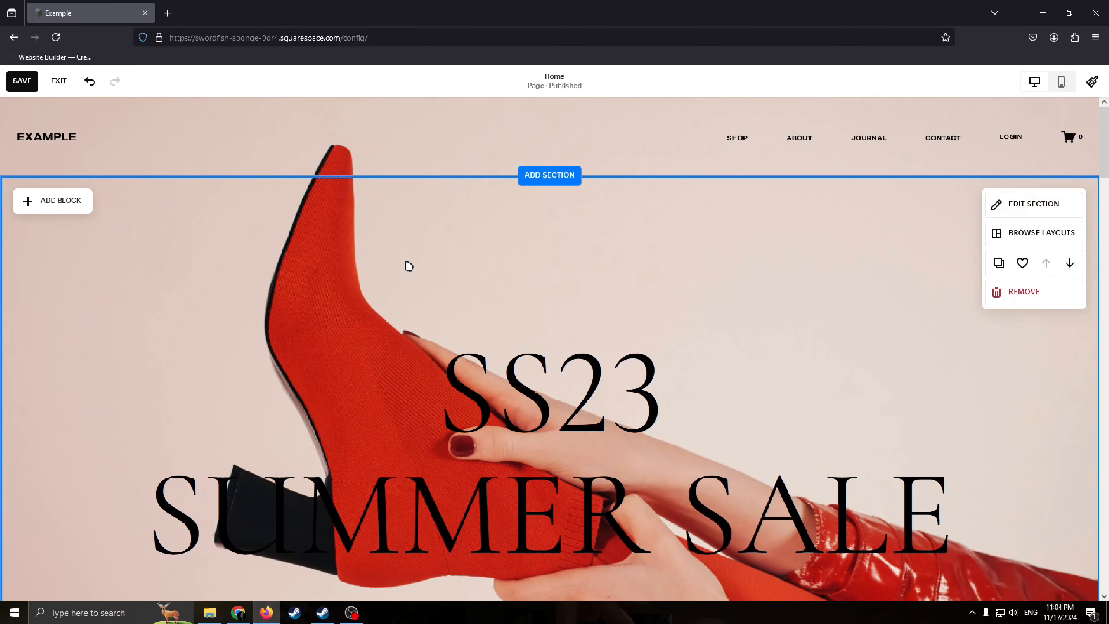
{"action": "scroll", "coordinate": [399, 276], "scroll_direction": "down", "scroll_amount": 1}
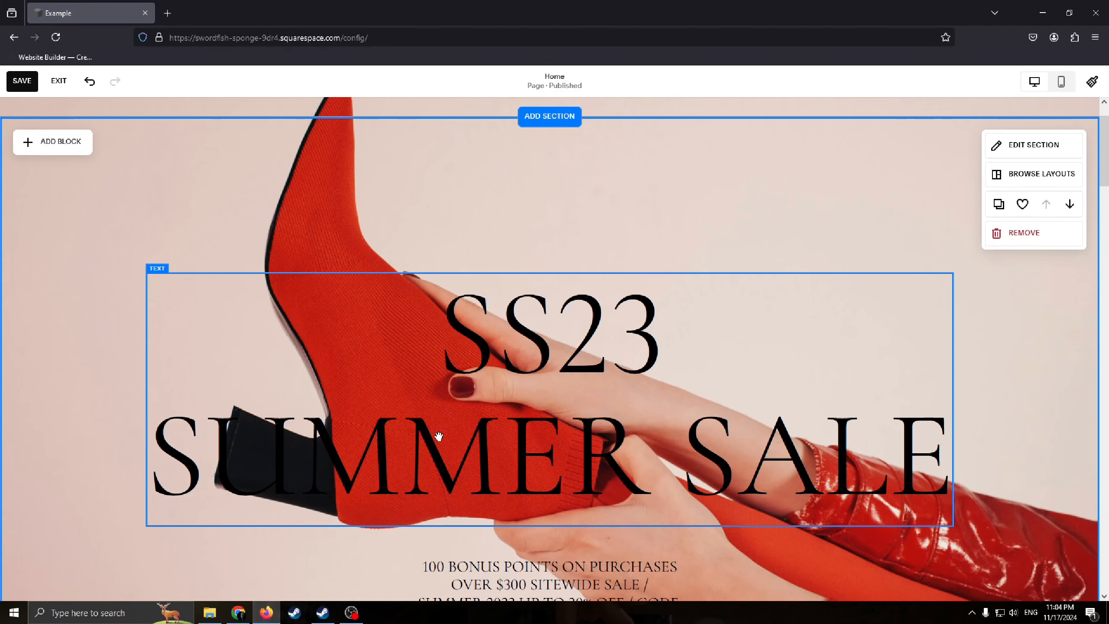